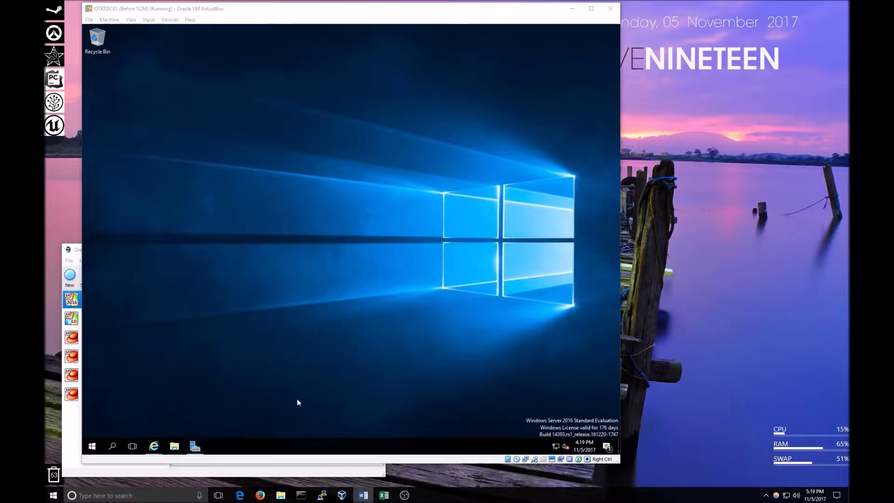
Bring up Server Manager from the taskbar and show its Tools list of administrative tools.
{"action": "left_click", "coordinate": [196, 447]}
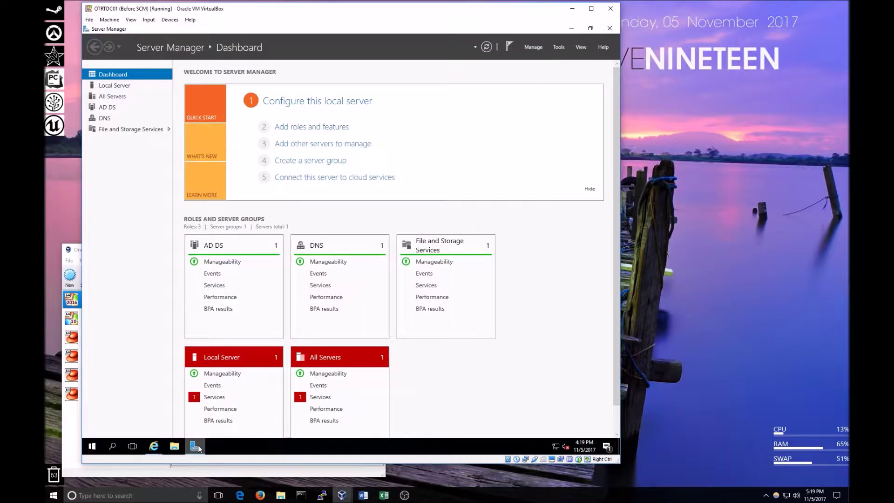
{"action": "left_click", "coordinate": [566, 47]}
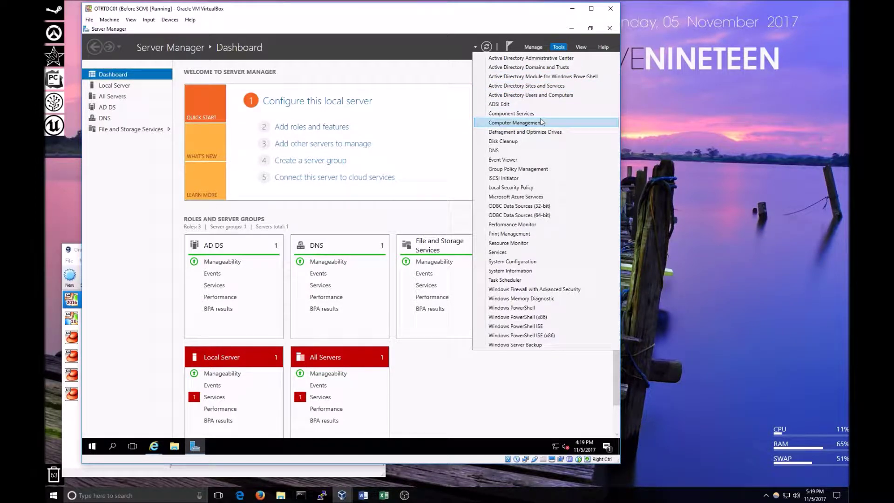
Launch Group Policy Management and collapse its tree back to the forest node.
{"action": "left_click", "coordinate": [526, 171]}
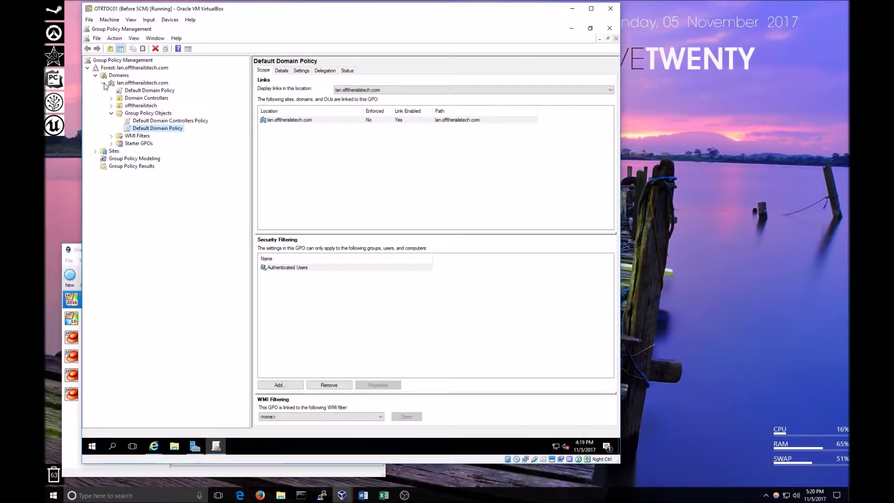
{"action": "left_click", "coordinate": [111, 113]}
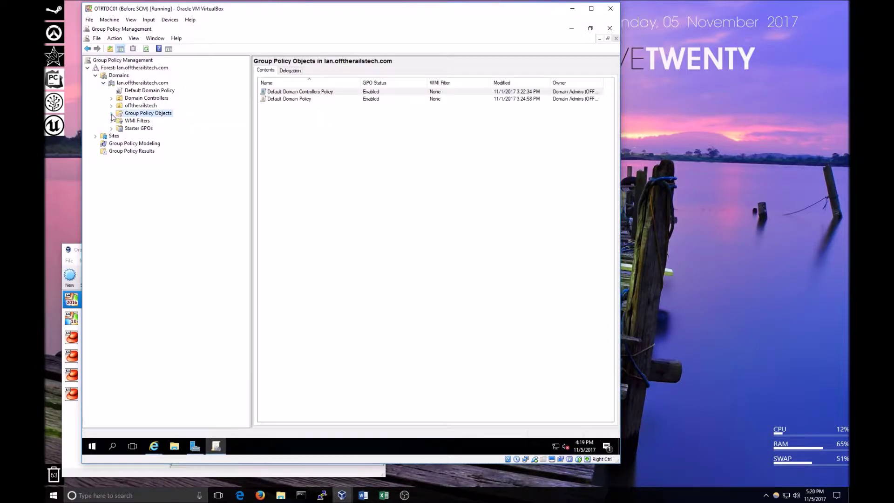
{"action": "left_click", "coordinate": [103, 83]}
{"action": "left_click", "coordinate": [95, 75]}
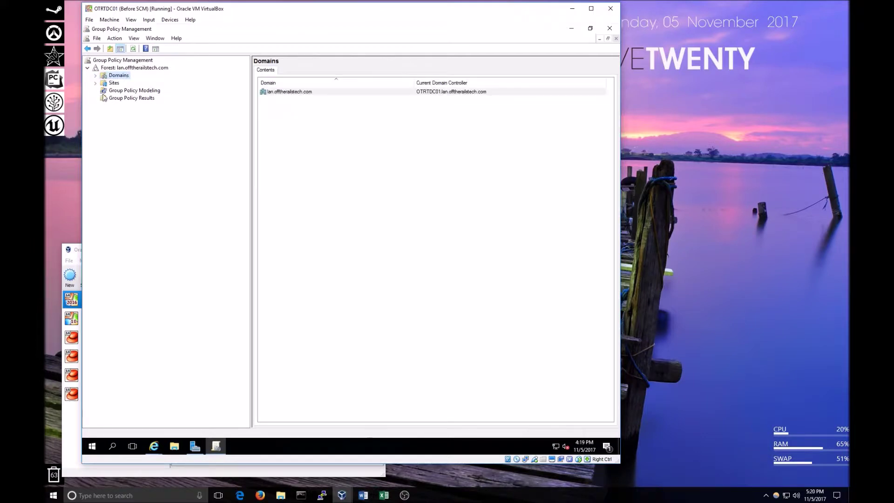
{"action": "left_click", "coordinate": [88, 68]}
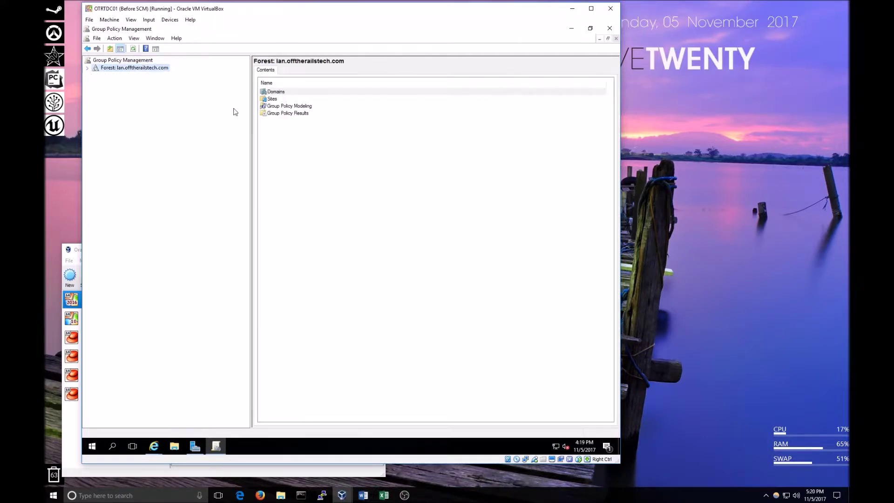
Re-expand Forest > Domains > lan.offtherailstech.com and select its Default Domain Policy link.
{"action": "left_click", "coordinate": [87, 69]}
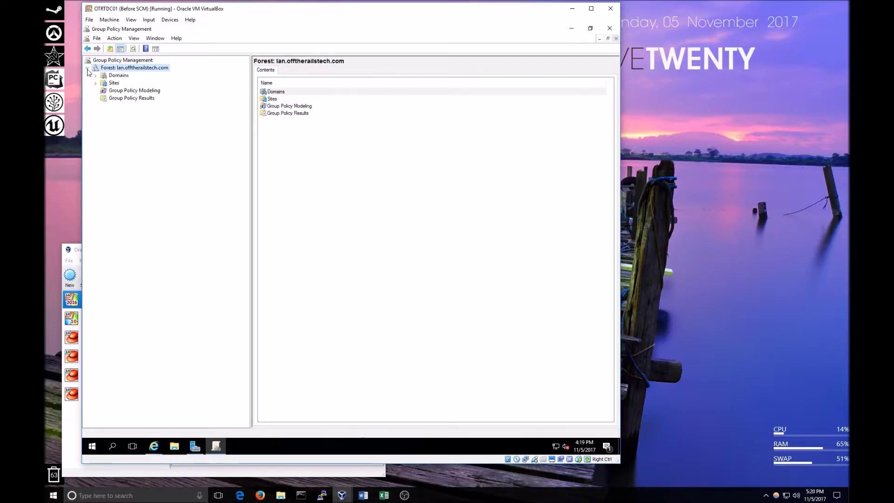
{"action": "left_click", "coordinate": [96, 76]}
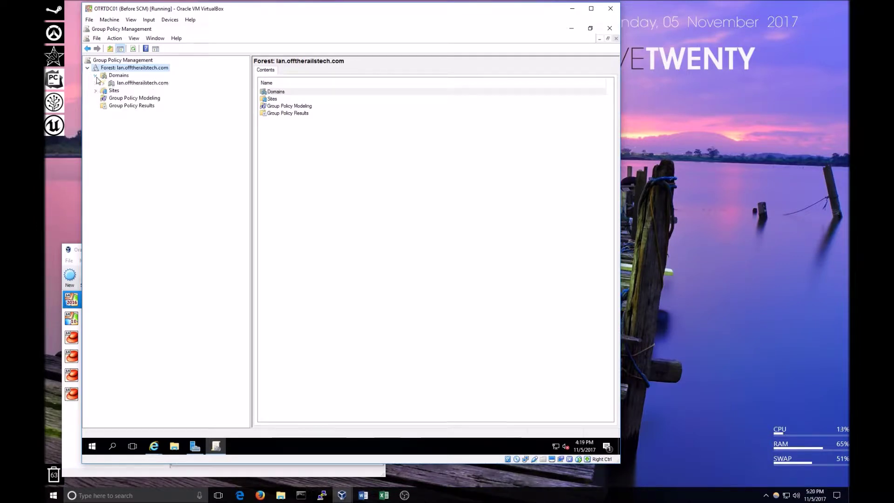
{"action": "left_click", "coordinate": [104, 84]}
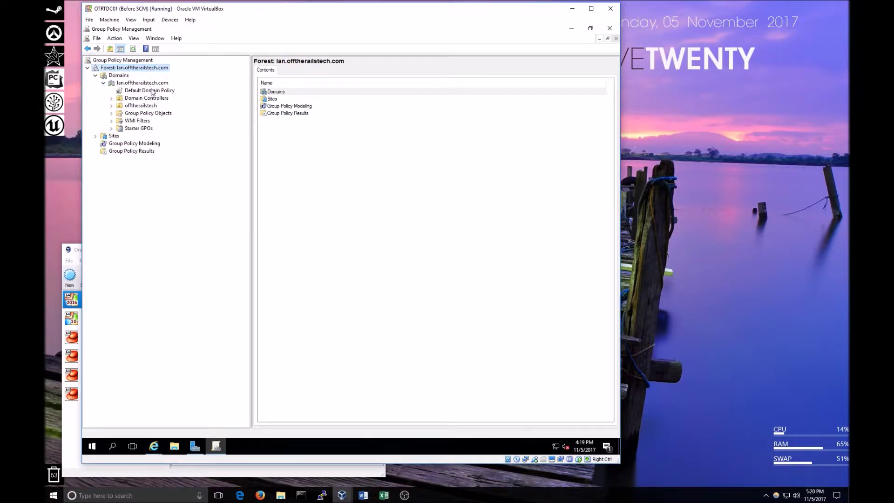
{"action": "left_click", "coordinate": [158, 91]}
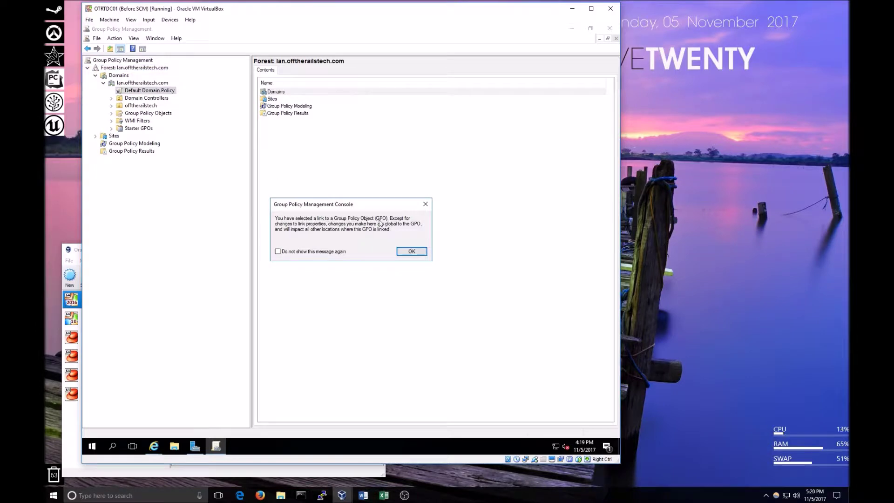
Dismiss the link notice, expand Group Policy Objects to view Default Domain Policy, and expand the offtherailstech OU.
{"action": "left_click", "coordinate": [413, 254]}
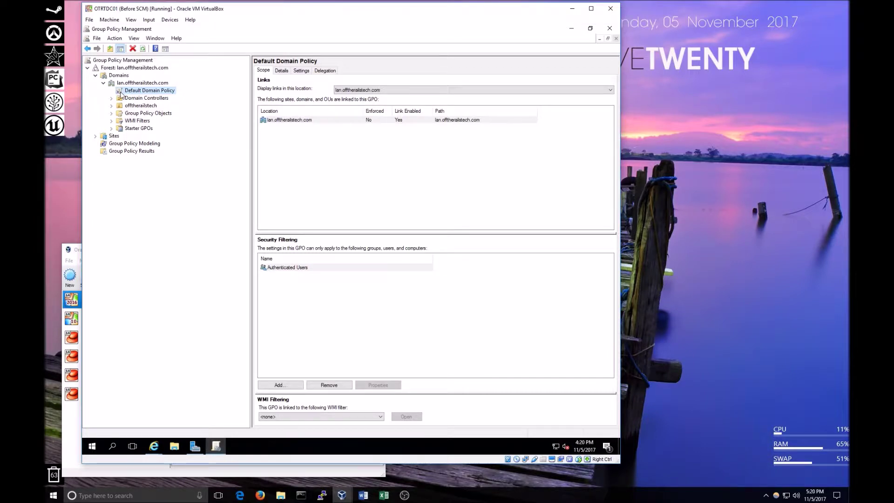
{"action": "left_click", "coordinate": [112, 113]}
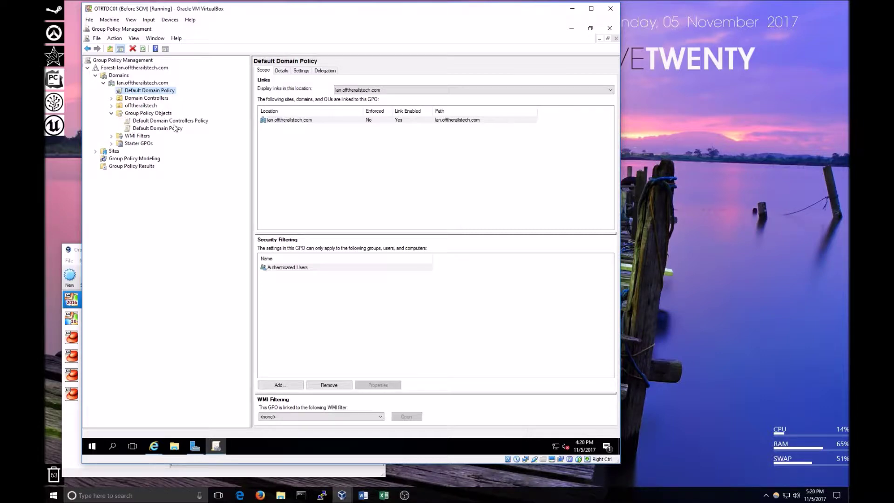
{"action": "left_click", "coordinate": [148, 130]}
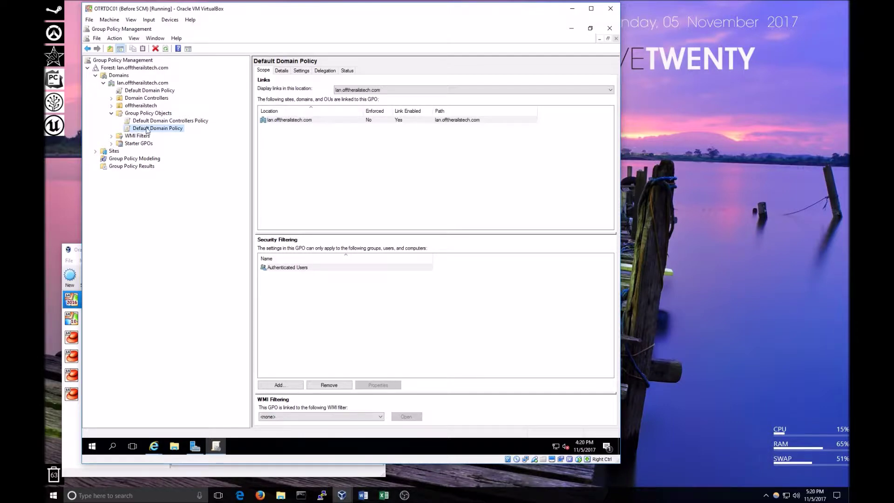
{"action": "left_click", "coordinate": [135, 91]}
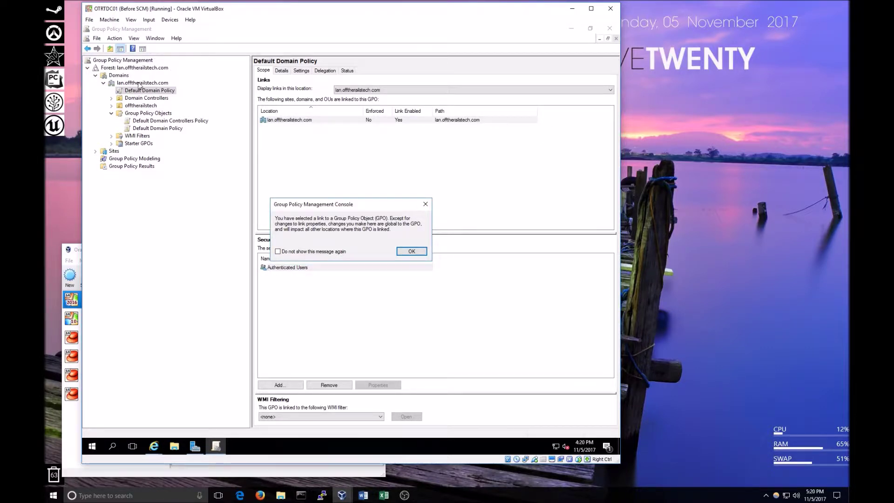
{"action": "left_click", "coordinate": [410, 251]}
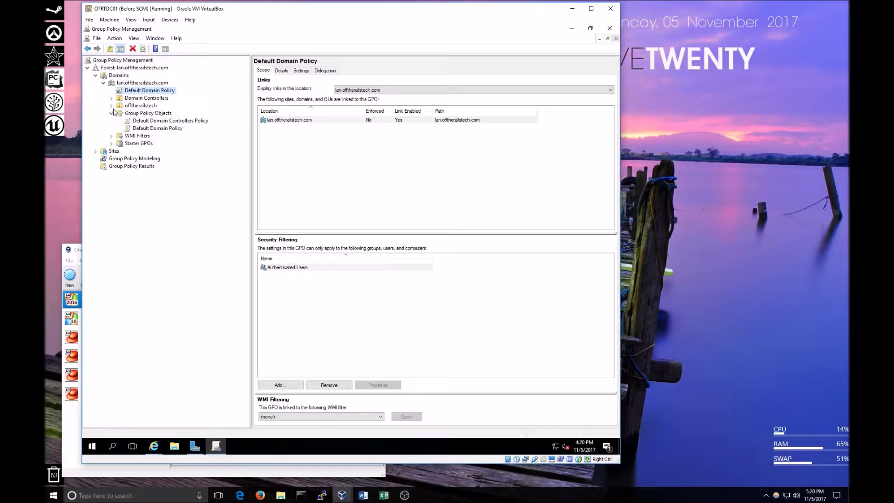
{"action": "left_click", "coordinate": [112, 106]}
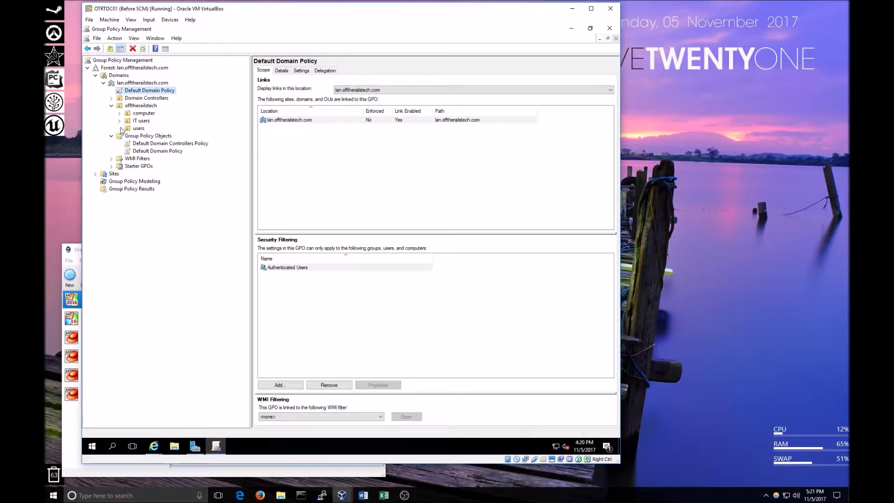
Drag Default Domain Policy onto the offtherailstech OU, confirm, and tick 'Do not show this message again'.
{"action": "left_click", "coordinate": [139, 152]}
{"action": "left_click_drag", "start_coordinate": [136, 154], "coordinate": [144, 108]}
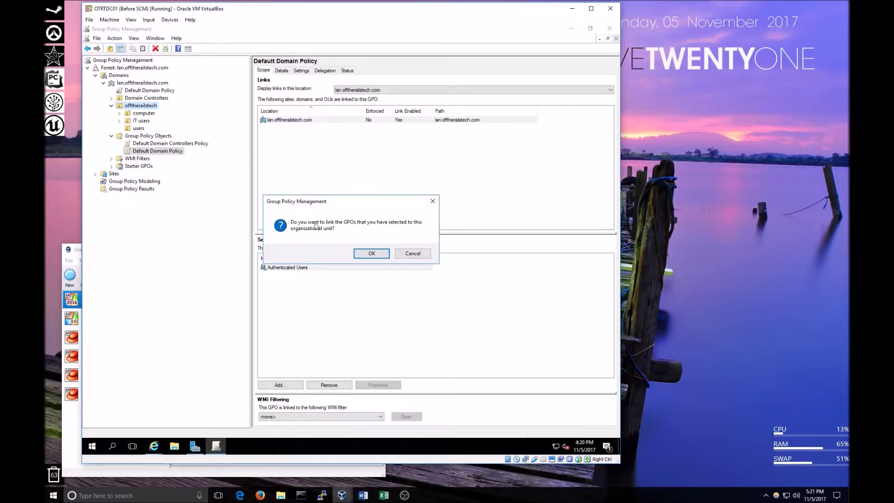
{"action": "left_click", "coordinate": [367, 254]}
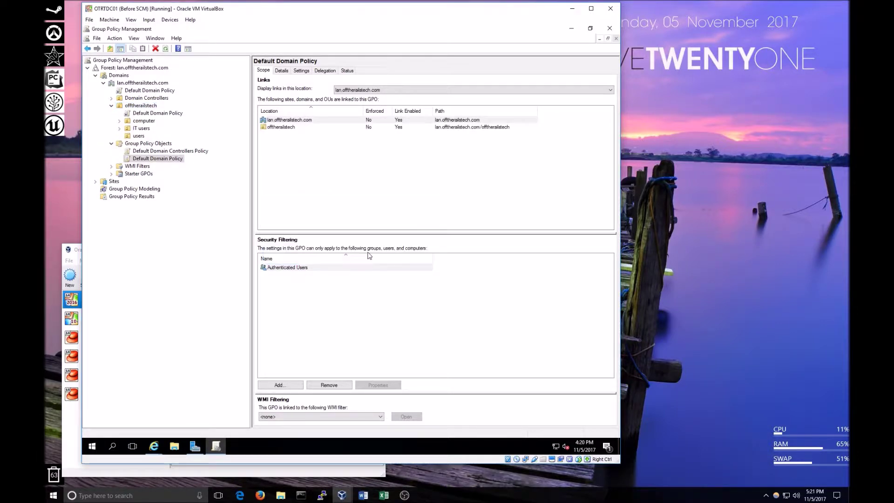
{"action": "left_click", "coordinate": [145, 114]}
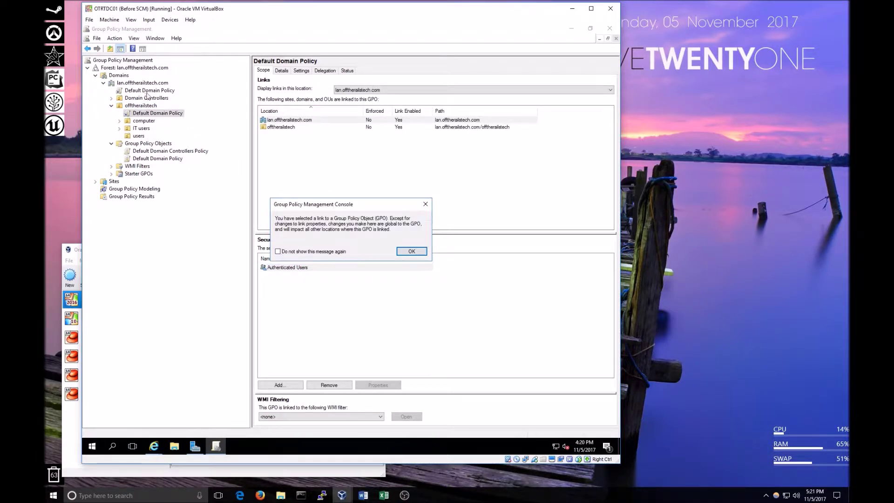
{"action": "left_click", "coordinate": [312, 252]}
Close the notice and review the domain link, Default Domain Controllers Policy and the offtherailstech link.
{"action": "left_click", "coordinate": [409, 251]}
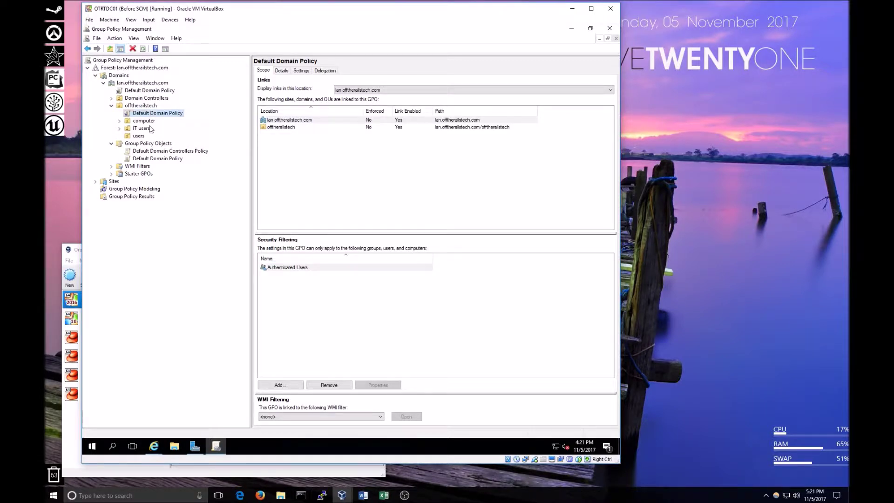
{"action": "left_click", "coordinate": [142, 92]}
{"action": "left_click", "coordinate": [143, 113]}
{"action": "left_click", "coordinate": [156, 150]}
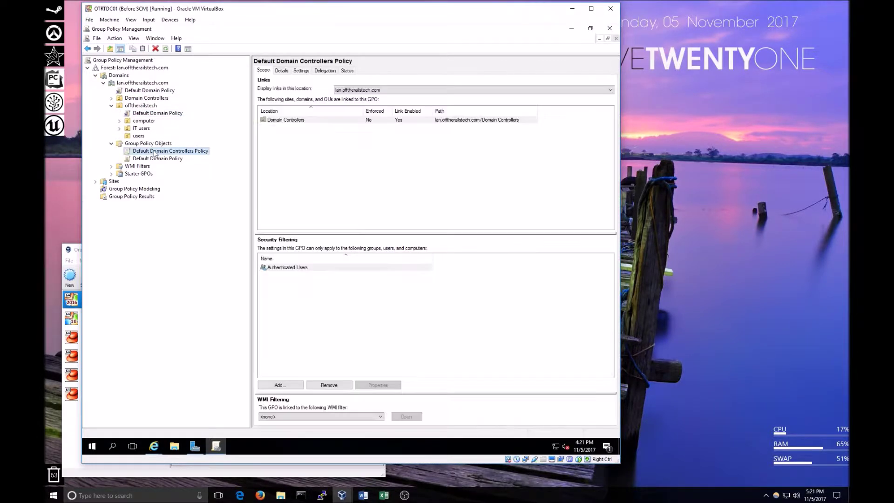
{"action": "left_click", "coordinate": [155, 113]}
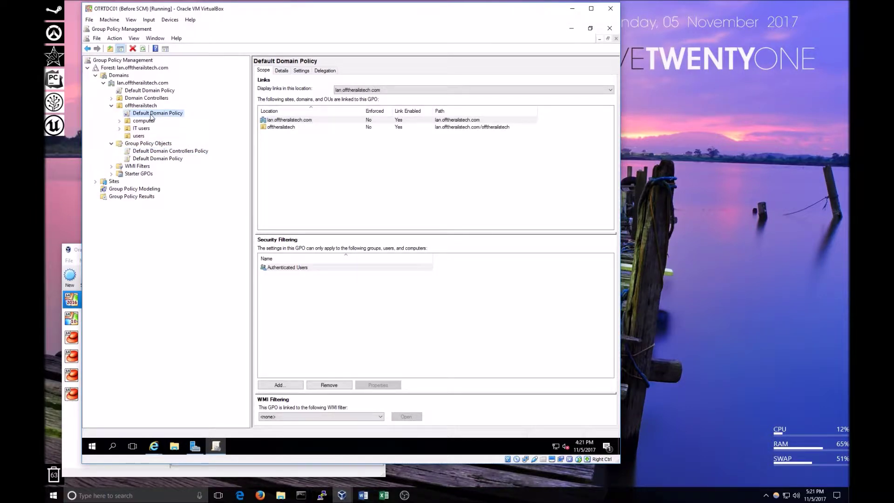
Compare the domain-level and offtherailstech Default Domain Policy links, then show the Group Policy Objects list.
{"action": "left_click", "coordinate": [145, 88]}
{"action": "left_click", "coordinate": [137, 114]}
{"action": "left_click", "coordinate": [145, 90]}
{"action": "left_click", "coordinate": [145, 113]}
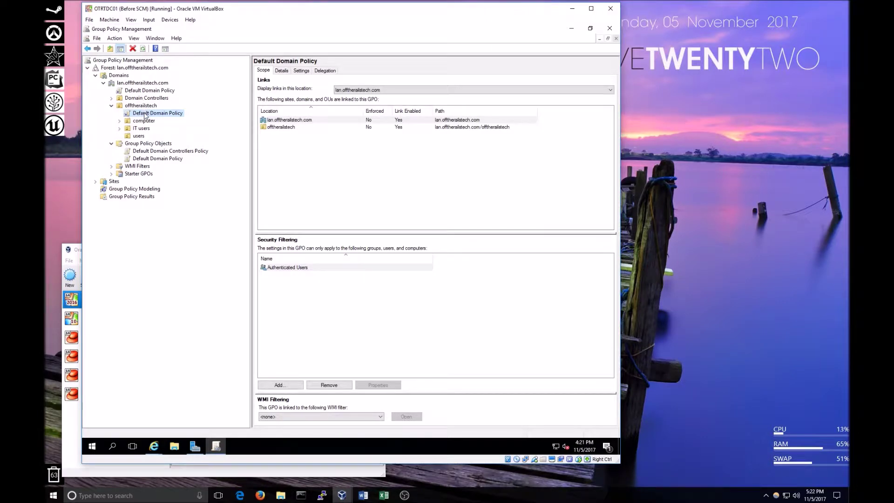
{"action": "left_click", "coordinate": [135, 91]}
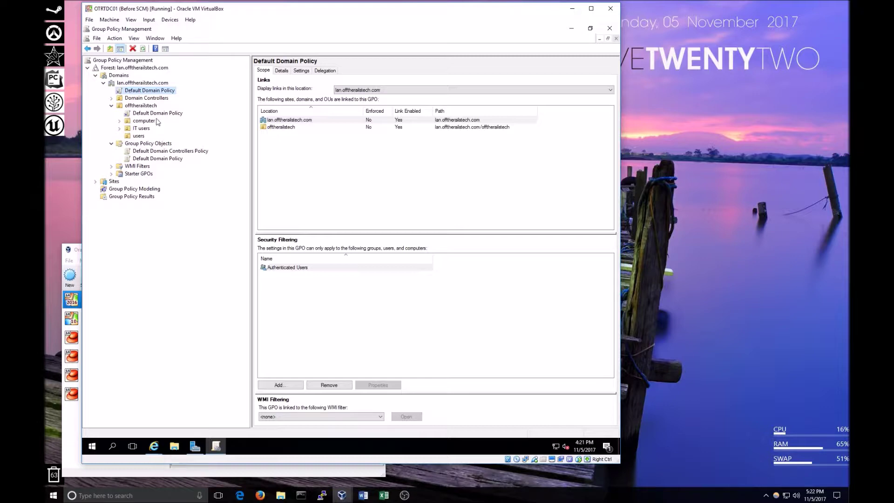
{"action": "left_click", "coordinate": [133, 113]}
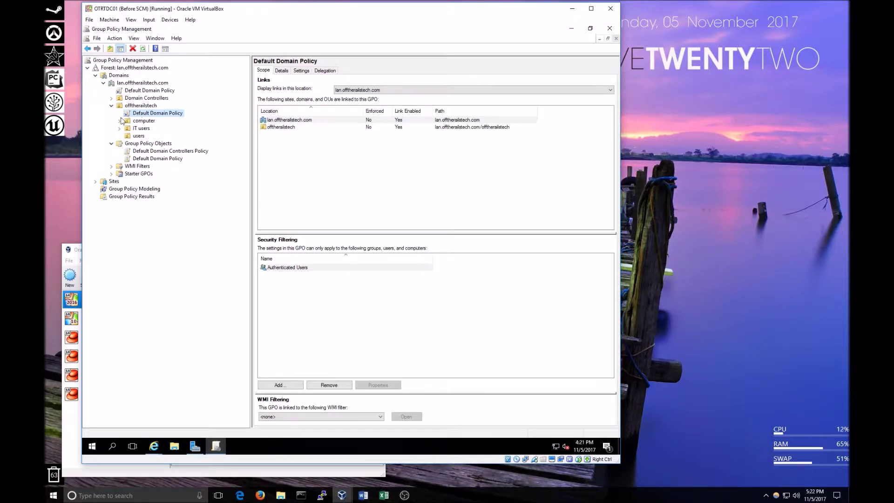
{"action": "left_click", "coordinate": [138, 145]}
Create a new GPO named Test and delete Default Domain Policy's offtherailstech link.
{"action": "right_click", "coordinate": [140, 145]}
{"action": "left_click", "coordinate": [156, 151]}
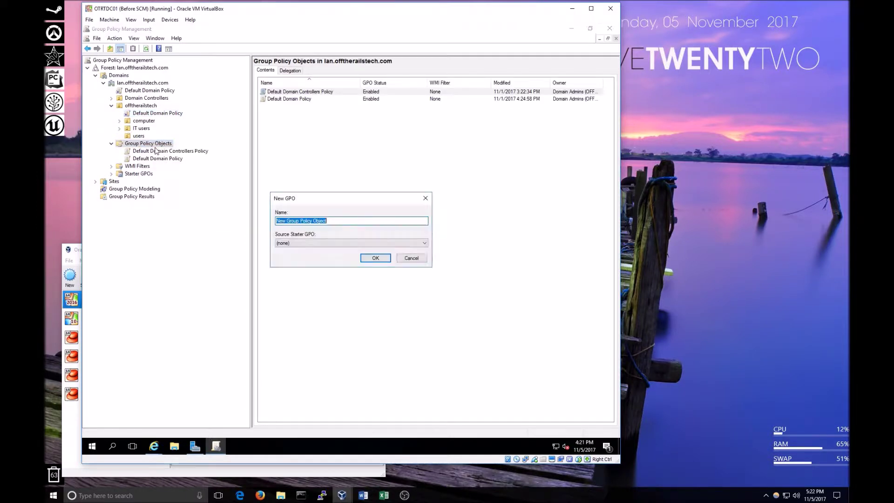
{"action": "type", "text": "Test"}
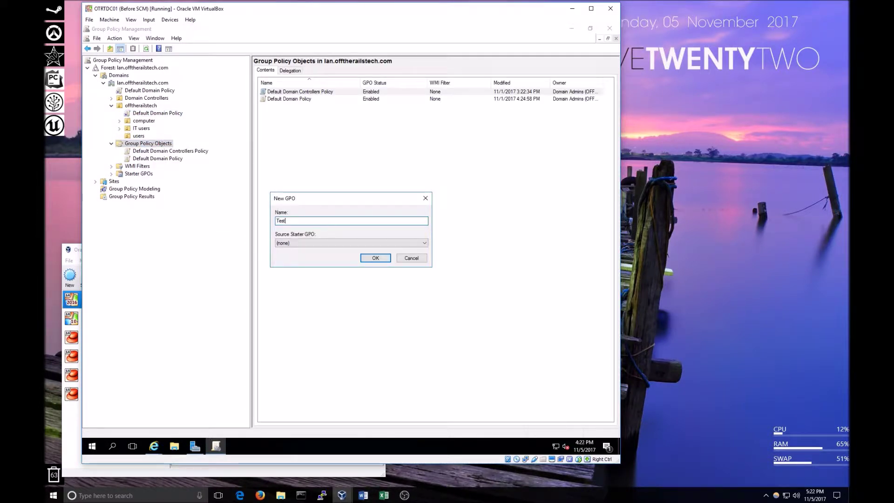
{"action": "key", "text": "Return"}
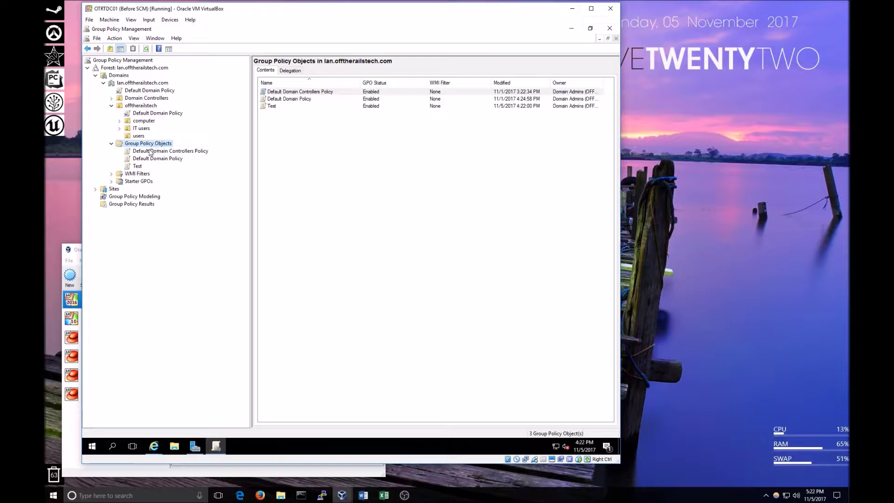
{"action": "left_click", "coordinate": [152, 113]}
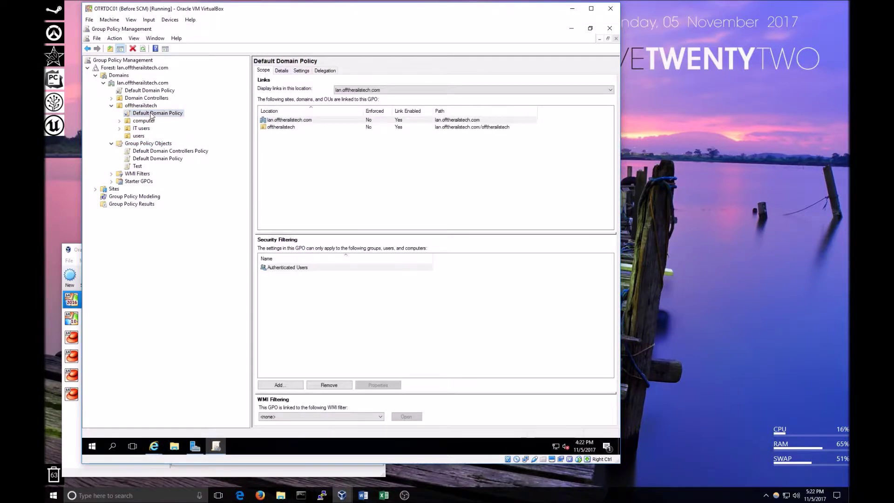
{"action": "key", "text": "Delete"}
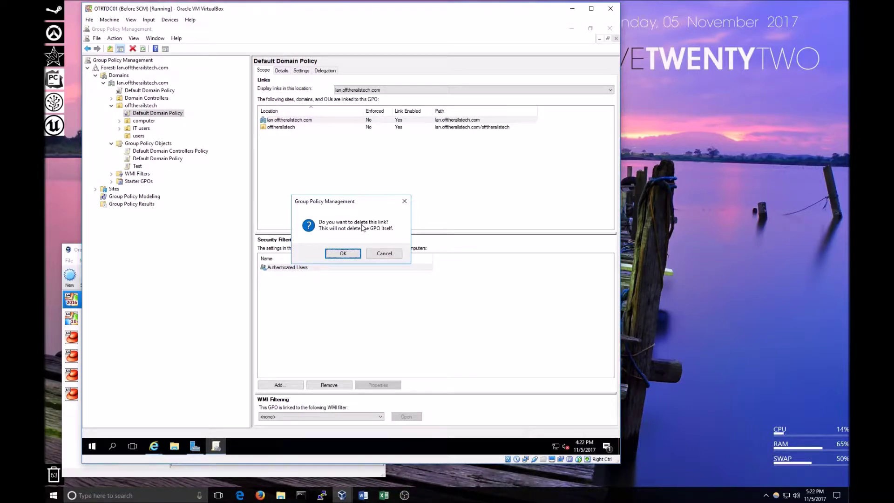
Confirm removing the offtherailstech link and link the Test GPO to the IT users OU.
{"action": "left_click", "coordinate": [343, 253]}
{"action": "left_click", "coordinate": [136, 160]}
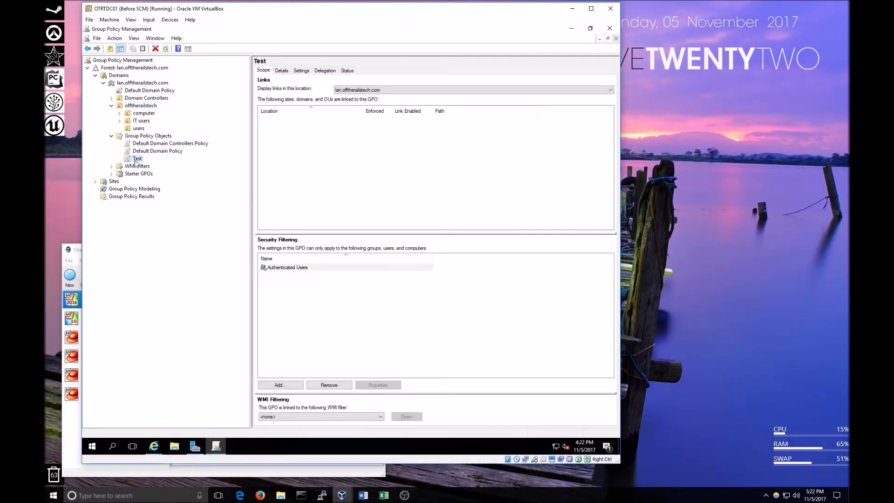
{"action": "left_click_drag", "start_coordinate": [136, 161], "coordinate": [141, 124]}
{"action": "left_click", "coordinate": [380, 254]}
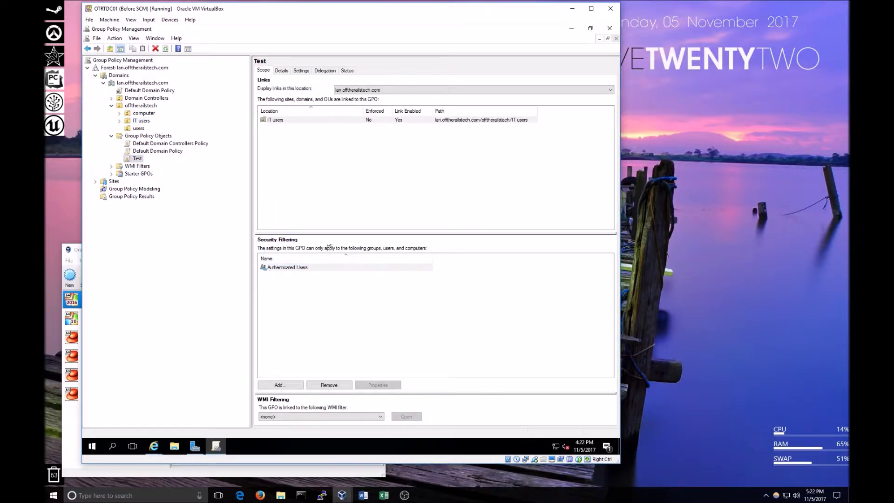
Link Test to the users OU, delete that users link, then delete Test's IT users link.
{"action": "left_click_drag", "start_coordinate": [136, 162], "coordinate": [138, 128]}
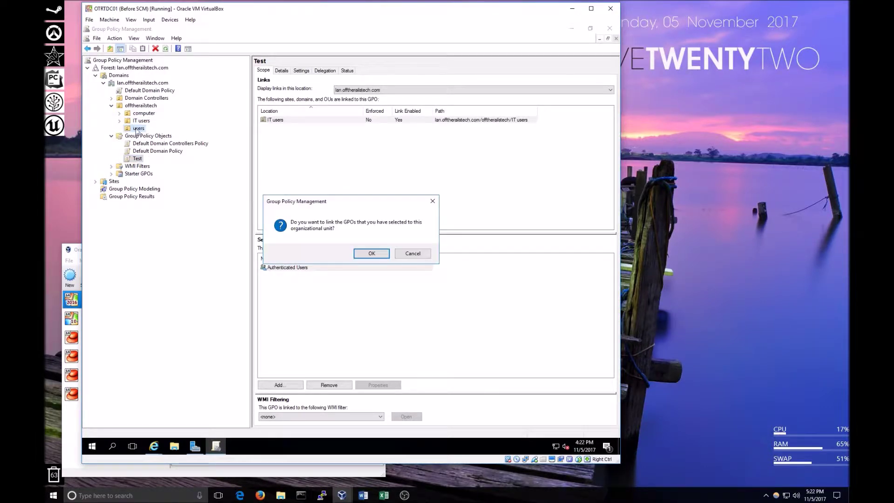
{"action": "left_click", "coordinate": [359, 251]}
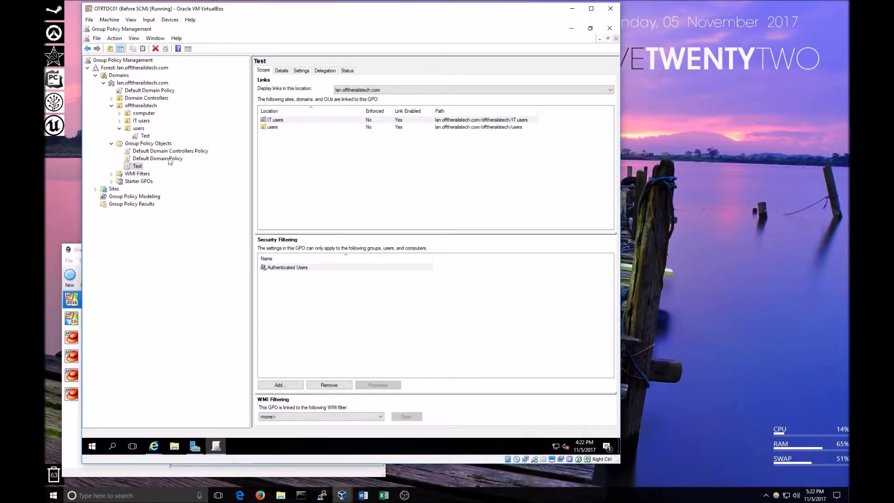
{"action": "left_click", "coordinate": [120, 121]}
{"action": "left_click", "coordinate": [141, 120]}
{"action": "left_click", "coordinate": [145, 142]}
{"action": "left_click", "coordinate": [139, 136]}
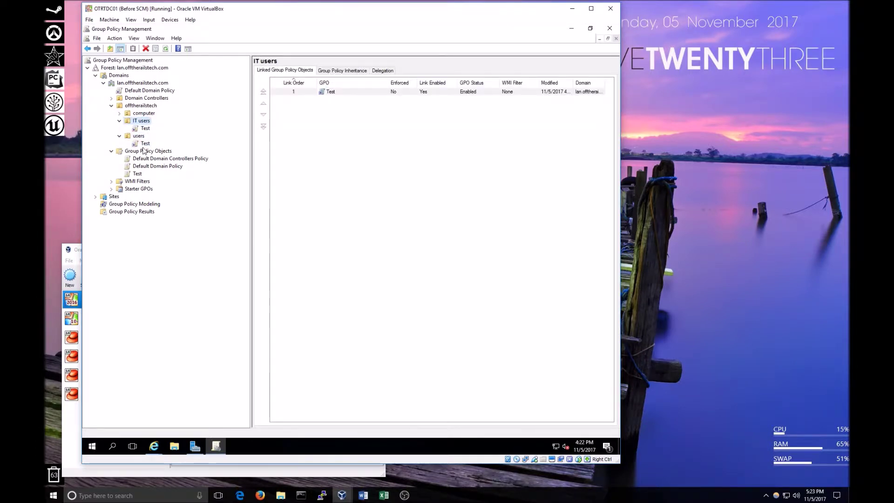
{"action": "left_click", "coordinate": [145, 144]}
{"action": "key", "text": "Delete"}
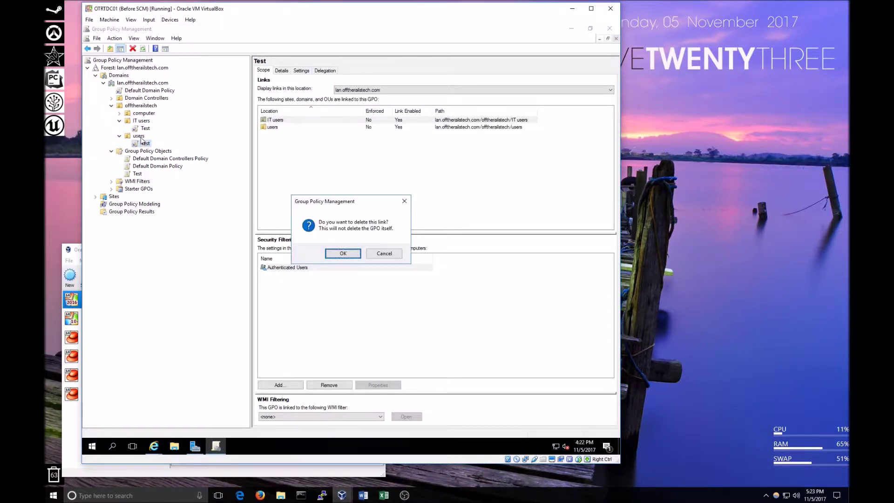
{"action": "left_click", "coordinate": [342, 252]}
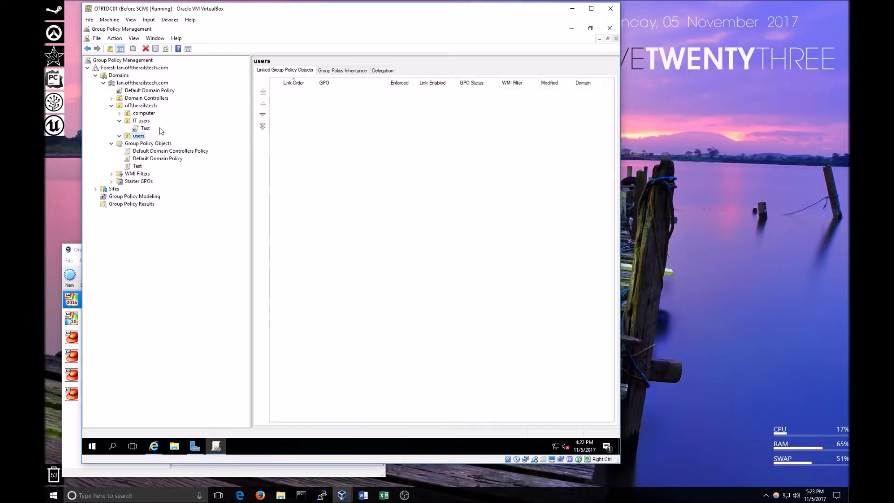
{"action": "left_click", "coordinate": [140, 129]}
{"action": "key", "text": "Delete"}
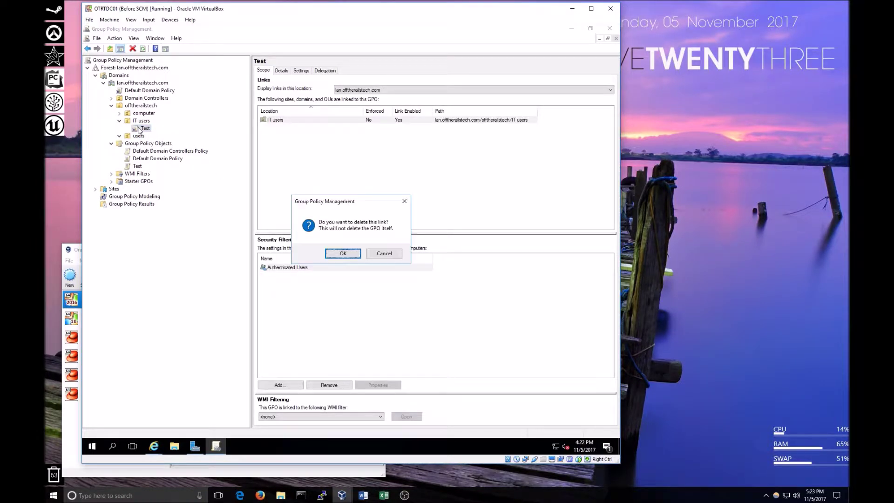
Confirm deleting Test's IT users link, then view the Test and Default Domain Policy scopes.
{"action": "left_click", "coordinate": [336, 255]}
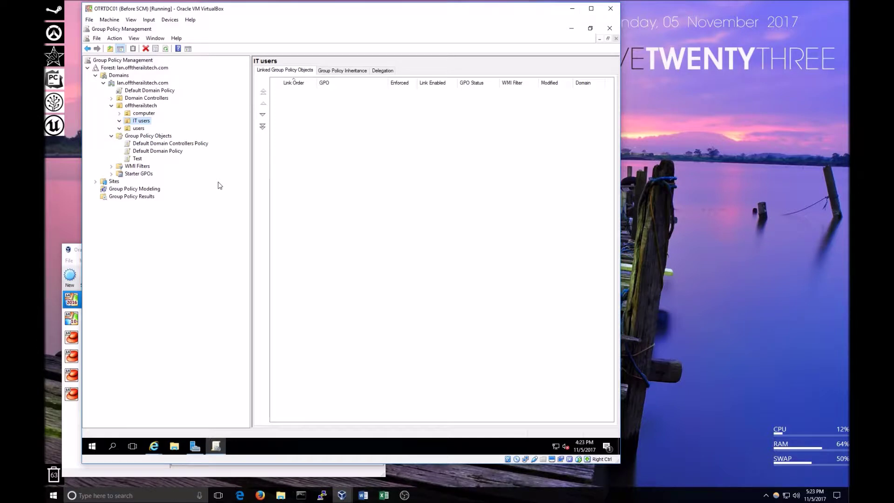
{"action": "left_click", "coordinate": [134, 160]}
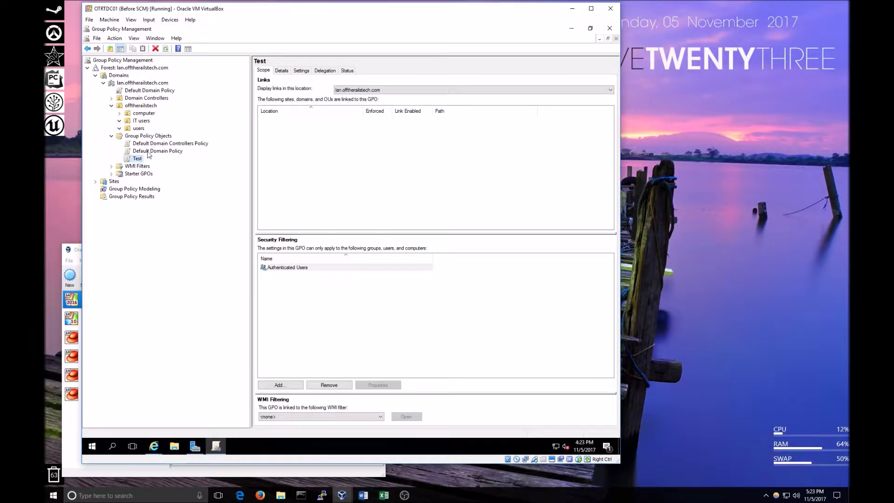
{"action": "left_click", "coordinate": [153, 153]}
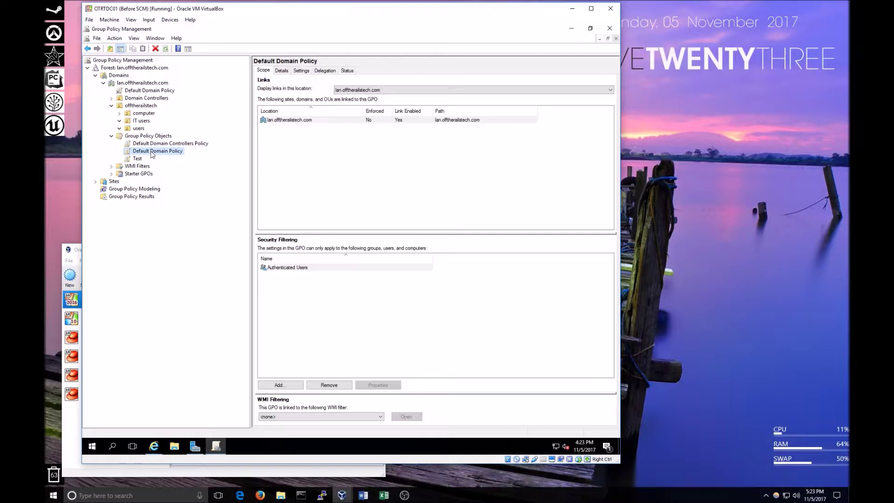
Open Default Domain Policy in the editor, close it, and select the unlinked Test GPO.
{"action": "right_click", "coordinate": [153, 153]}
{"action": "left_click", "coordinate": [170, 158]}
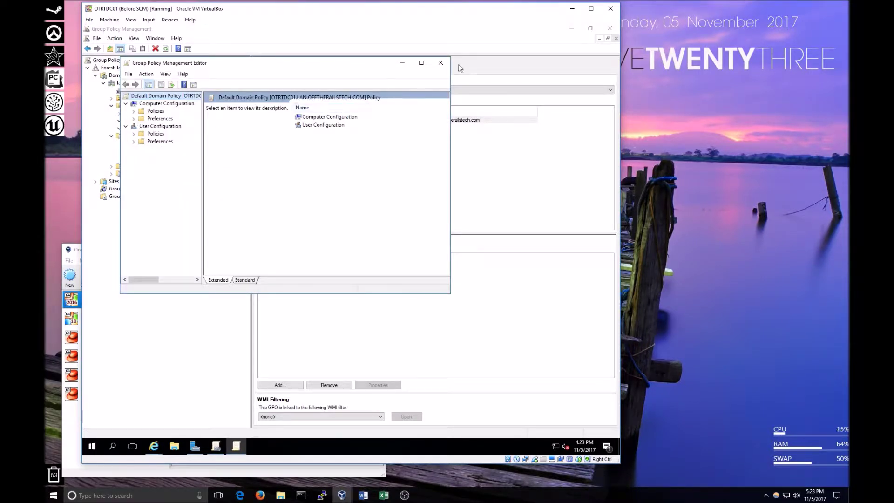
{"action": "left_click", "coordinate": [440, 62]}
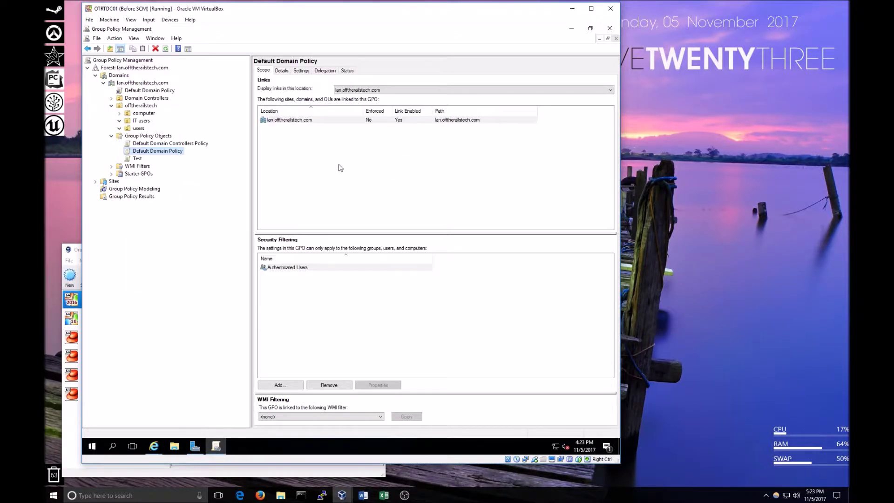
{"action": "left_click", "coordinate": [138, 158]}
{"action": "right_click", "coordinate": [132, 160]}
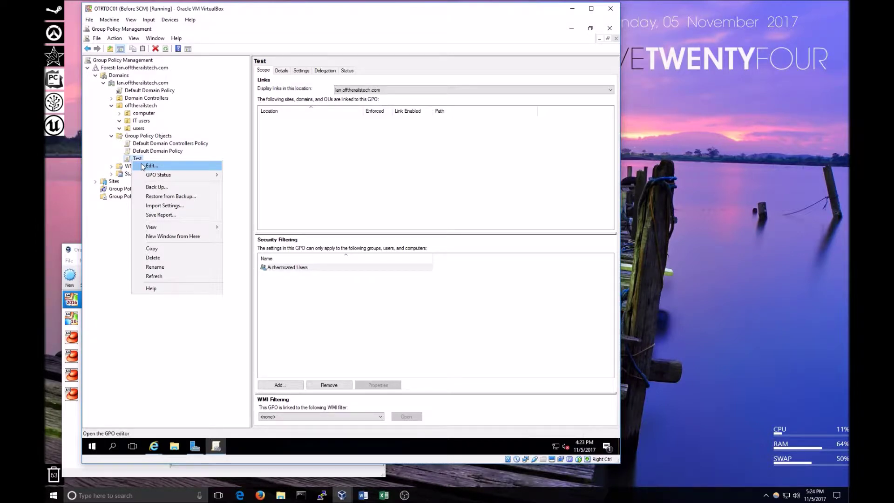
Briefly open Test in the editor, then rename the Test GPO to 'Baseline Security'.
{"action": "left_click", "coordinate": [151, 166]}
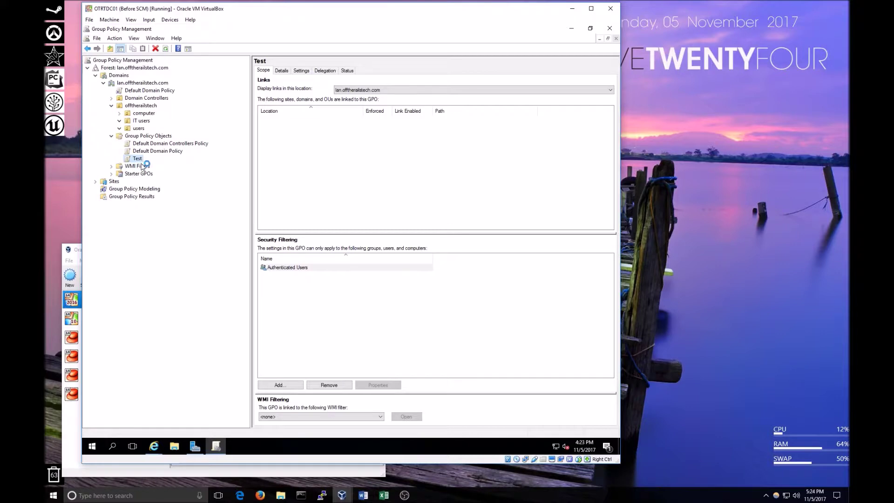
{"action": "left_click", "coordinate": [441, 64]}
{"action": "right_click", "coordinate": [137, 163]}
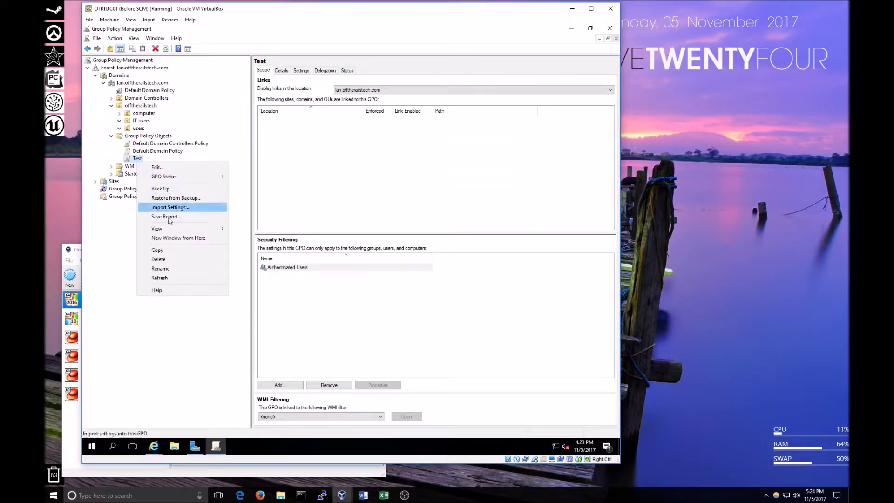
{"action": "left_click", "coordinate": [179, 269]}
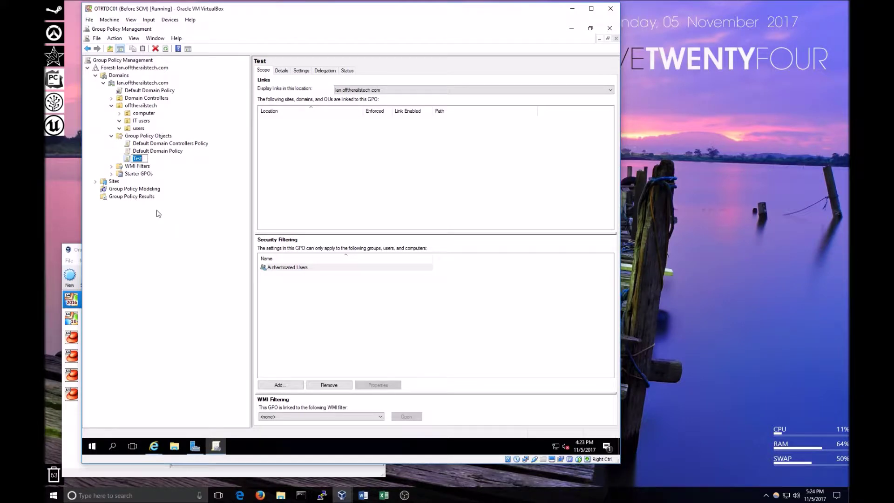
{"action": "type", "text": "Baseline Security"}
{"action": "key", "text": "Return"}
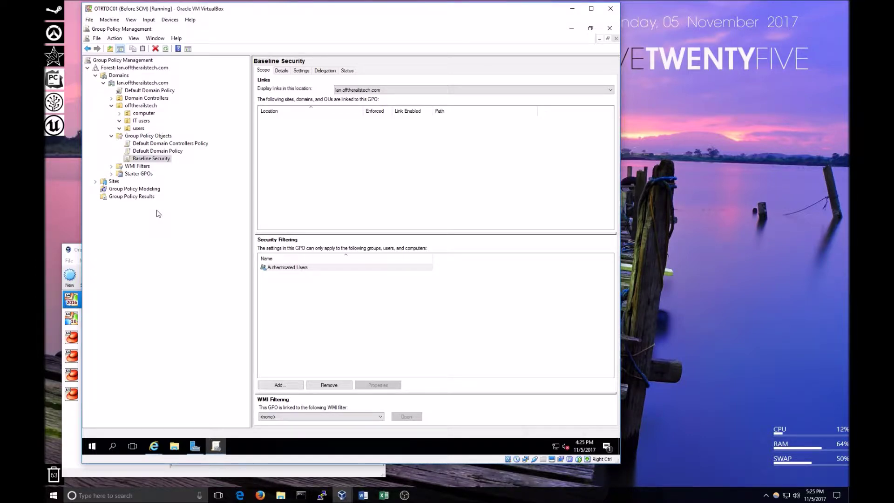
{"action": "right_click", "coordinate": [155, 161]}
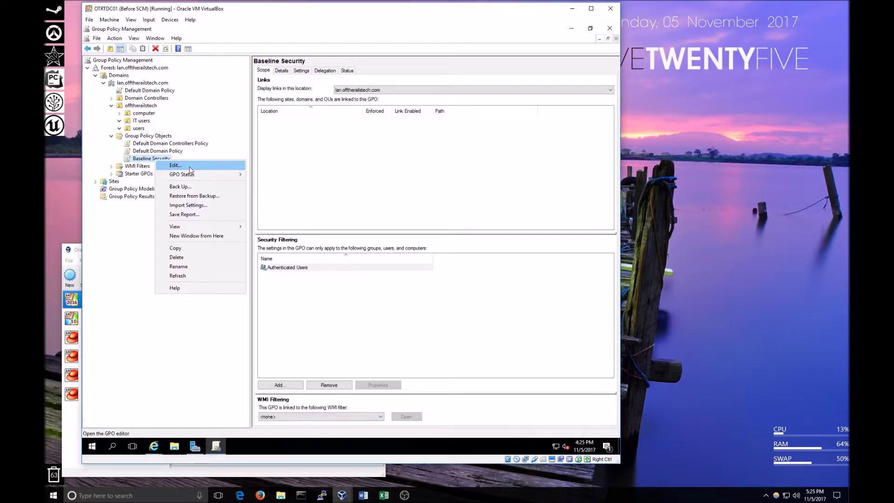
Open the Baseline Security GPO in the Group Policy Management Editor.
{"action": "left_click", "coordinate": [189, 168]}
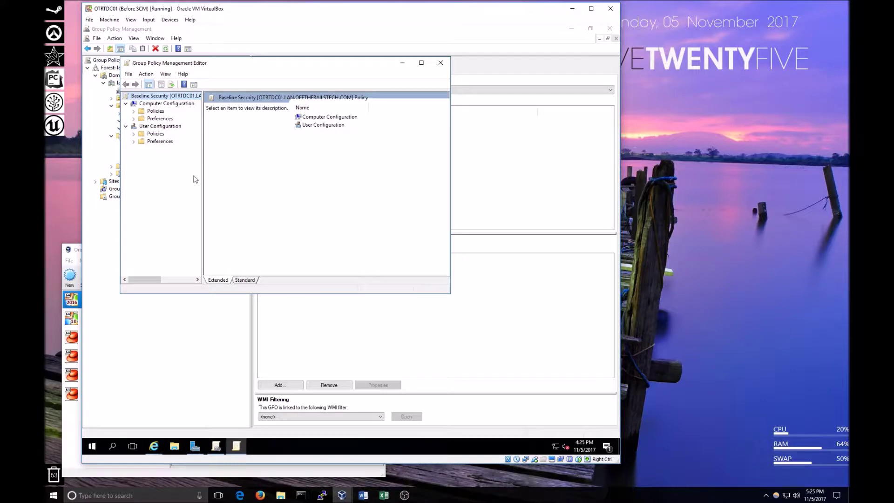
{"action": "left_click_drag", "start_coordinate": [248, 68], "coordinate": [275, 75]}
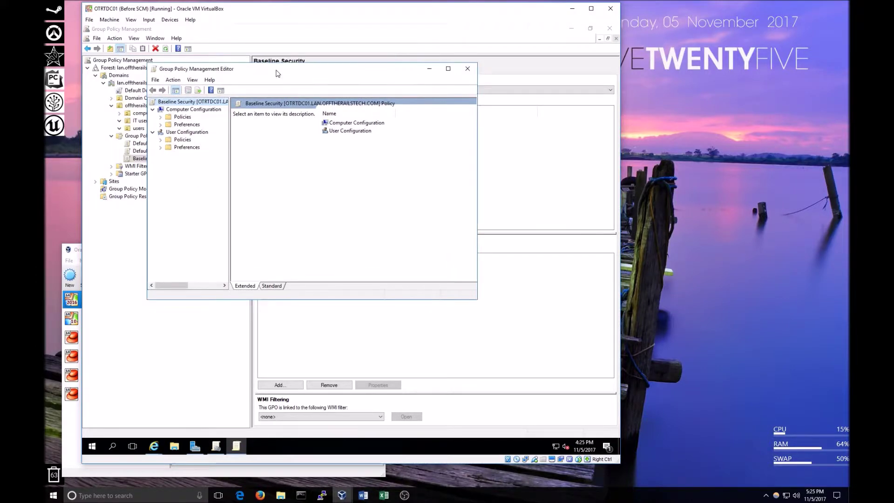
{"action": "left_click", "coordinate": [184, 141]}
{"action": "left_click", "coordinate": [187, 148]}
{"action": "left_click", "coordinate": [184, 140]}
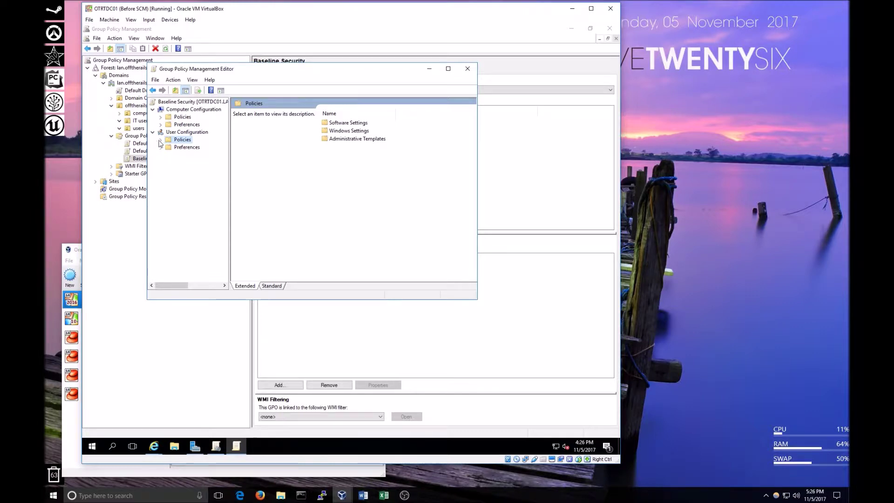
Maximize the editor and go to User Configuration > Preferences > Control Panel Settings > Folder Options.
{"action": "left_click", "coordinate": [448, 69]}
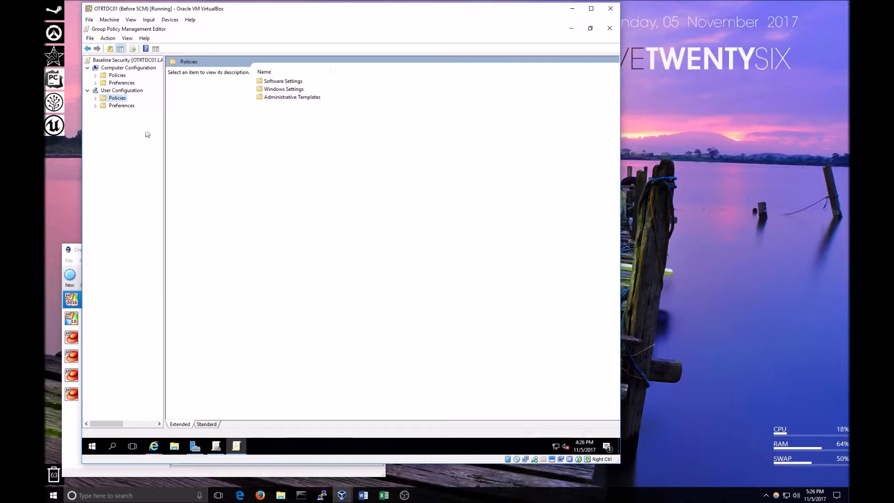
{"action": "left_click", "coordinate": [96, 106]}
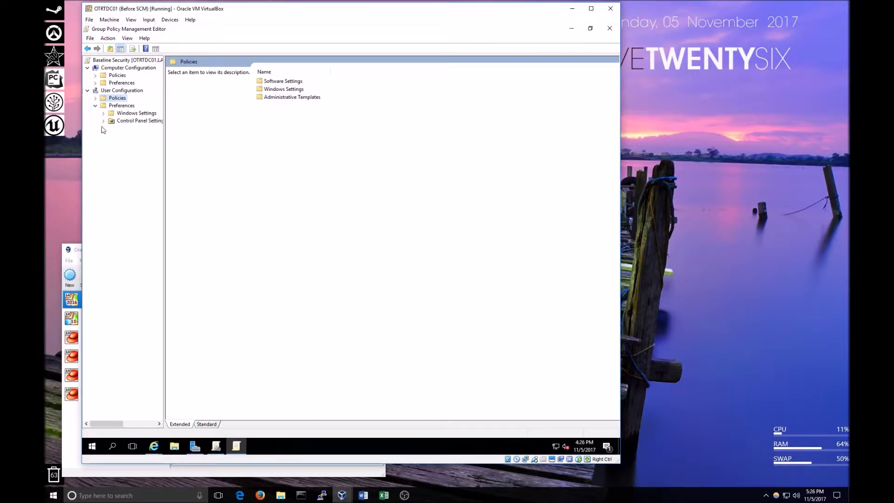
{"action": "left_click", "coordinate": [103, 120]}
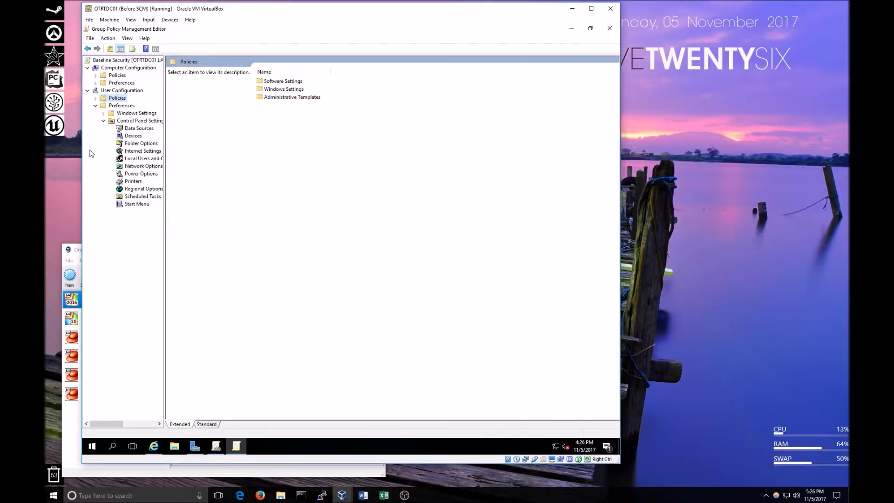
{"action": "left_click", "coordinate": [137, 144]}
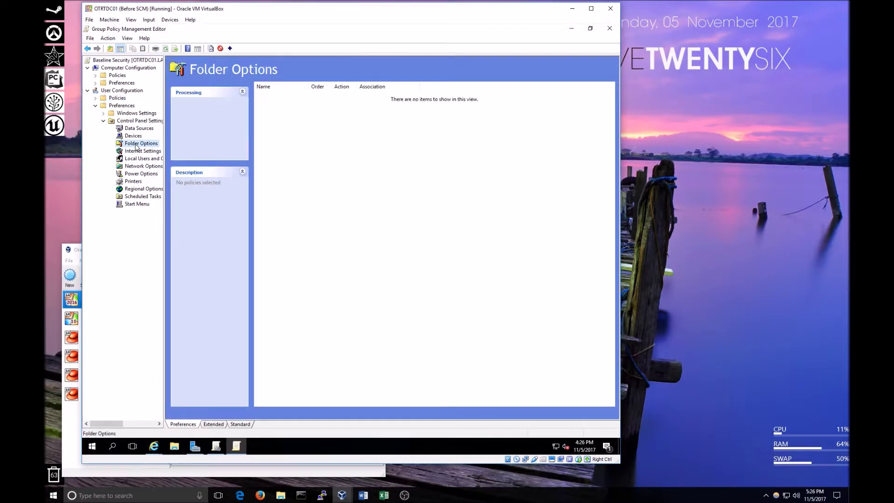
Add a Folder Options (At least Windows Vista) item with 'Hide extensions for known file types' unchecked.
{"action": "right_click", "coordinate": [332, 155]}
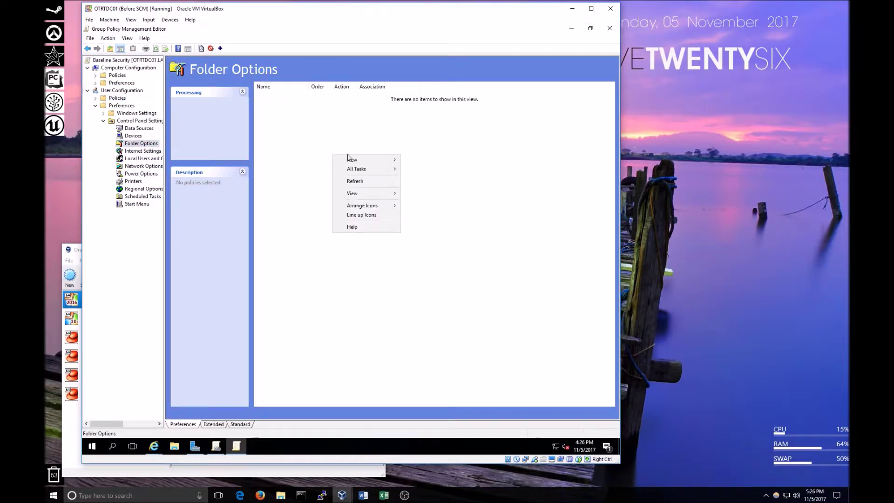
{"action": "mouse_move", "coordinate": [353, 159]}
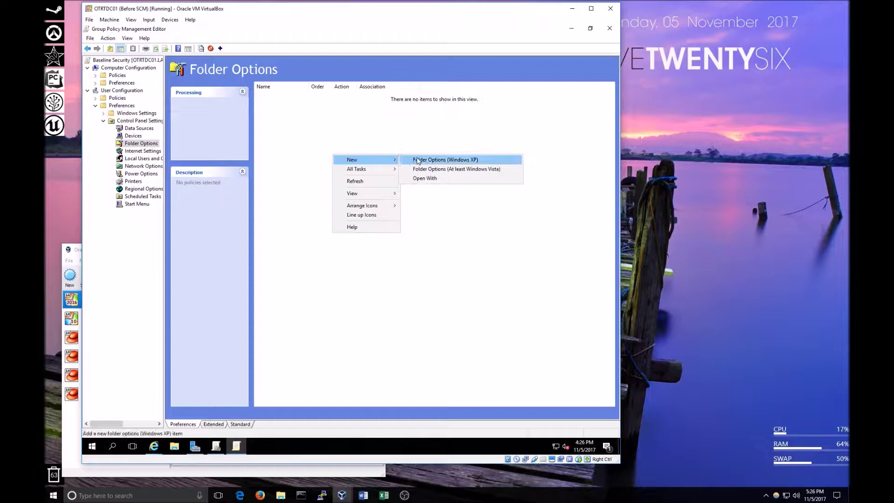
{"action": "left_click", "coordinate": [442, 170]}
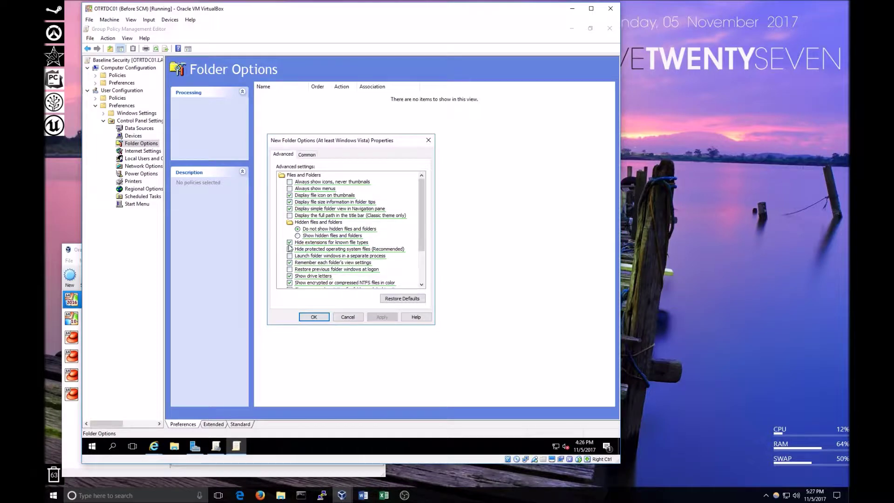
{"action": "left_click", "coordinate": [290, 243]}
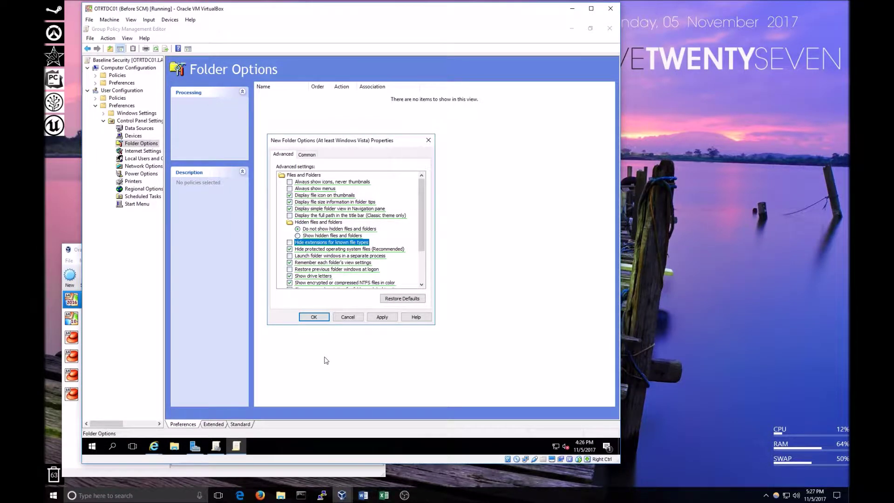
{"action": "left_click", "coordinate": [314, 317]}
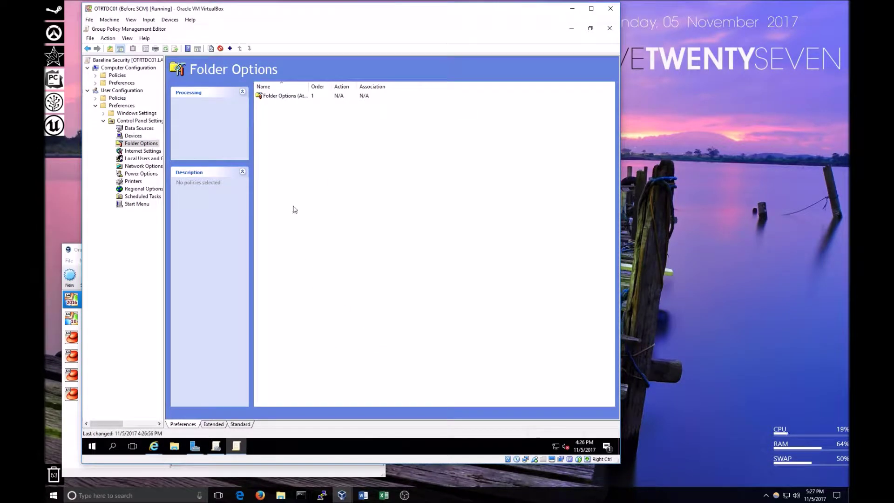
Open the Documents folder in File Explorer and select New Text Document.
{"action": "left_click", "coordinate": [175, 448]}
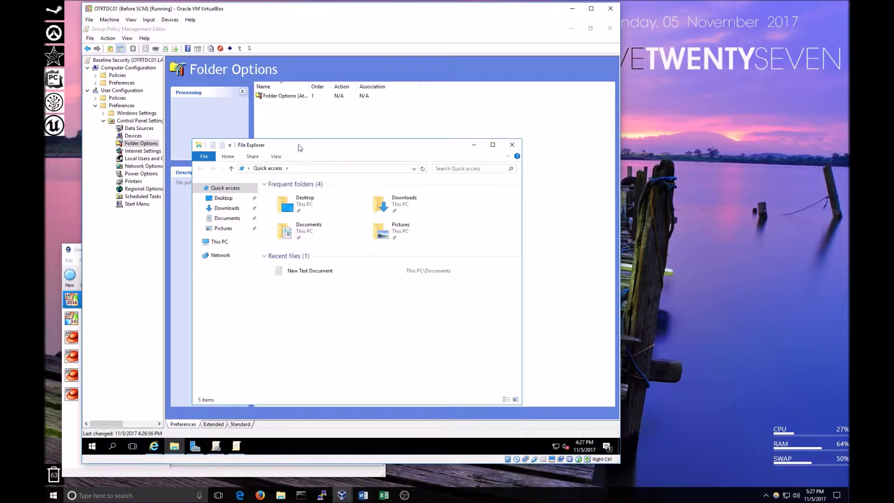
{"action": "left_click_drag", "start_coordinate": [299, 147], "coordinate": [274, 154]}
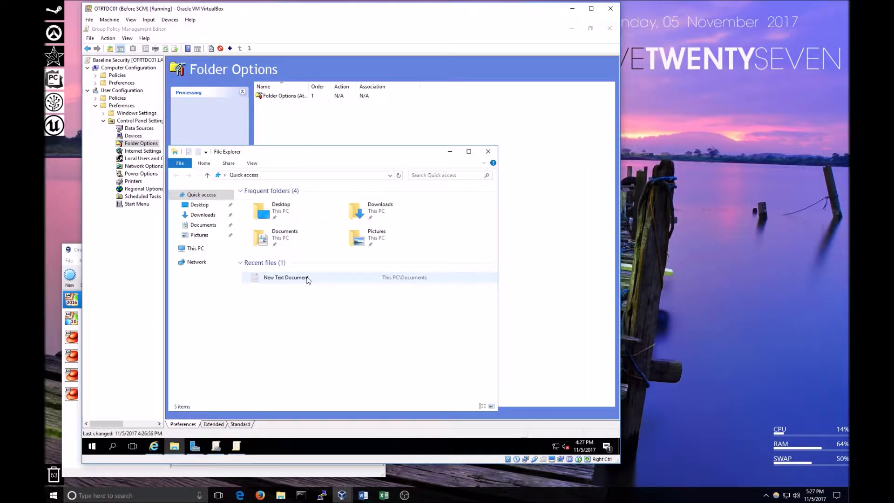
{"action": "left_click", "coordinate": [217, 225]}
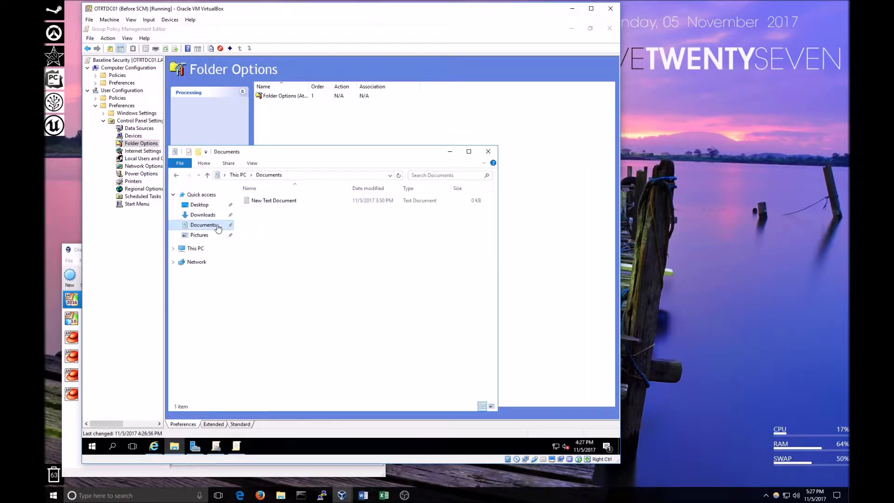
{"action": "left_click", "coordinate": [281, 204]}
Turn File name extensions on, then off again, and close the Documents window.
{"action": "left_click", "coordinate": [252, 164]}
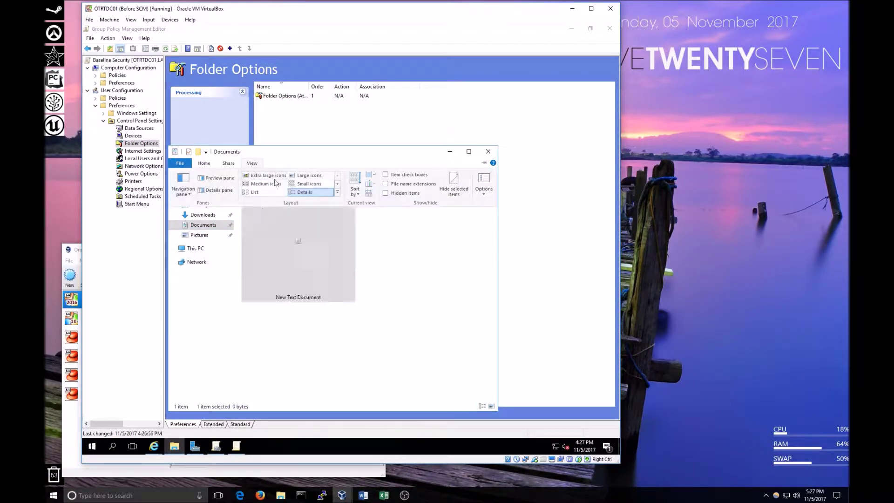
{"action": "left_click", "coordinate": [406, 192]}
{"action": "left_click", "coordinate": [329, 266]}
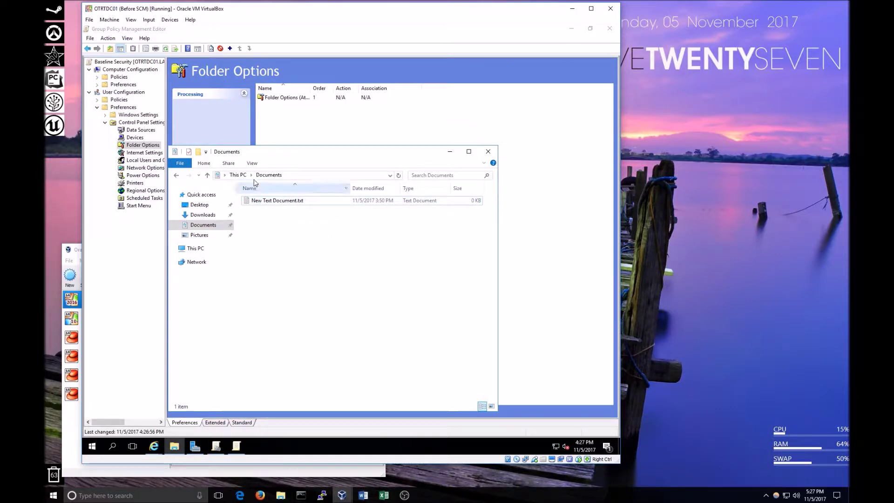
{"action": "left_click", "coordinate": [254, 163]}
{"action": "left_click", "coordinate": [383, 223]}
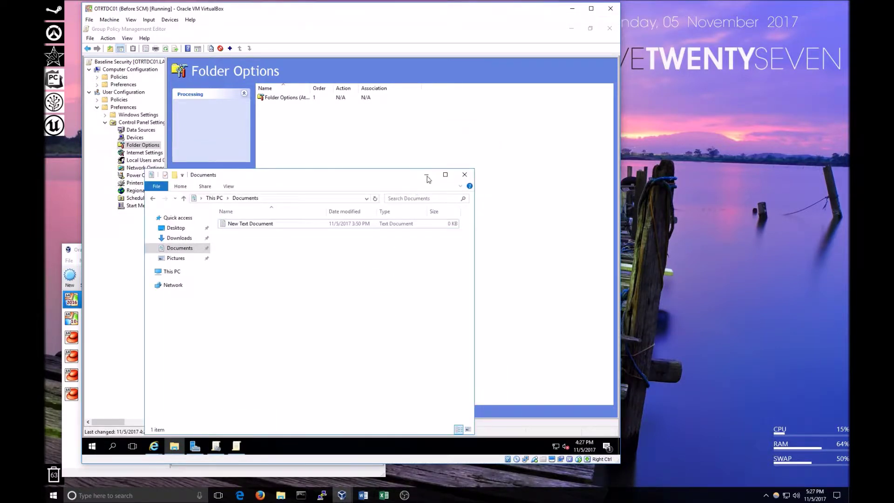
{"action": "key", "text": "alt+F4"}
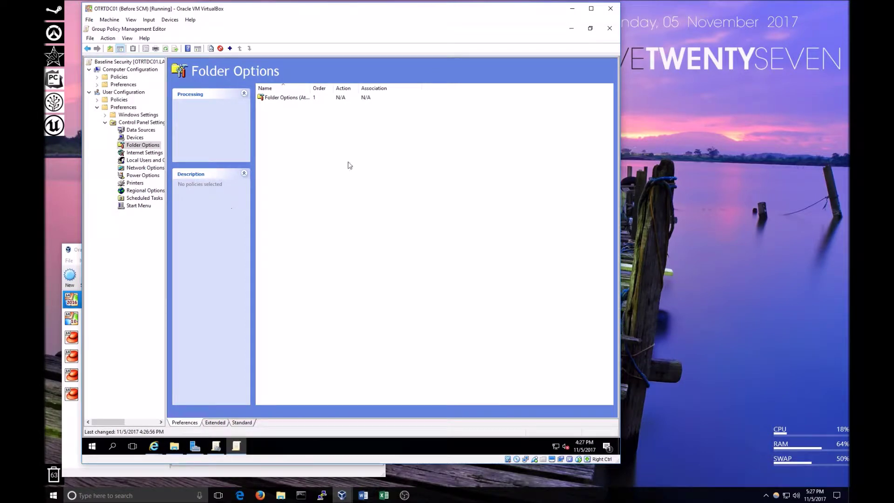
Close the editor, link Baseline Security to the computer OU, and select the new link.
{"action": "left_click", "coordinate": [609, 28]}
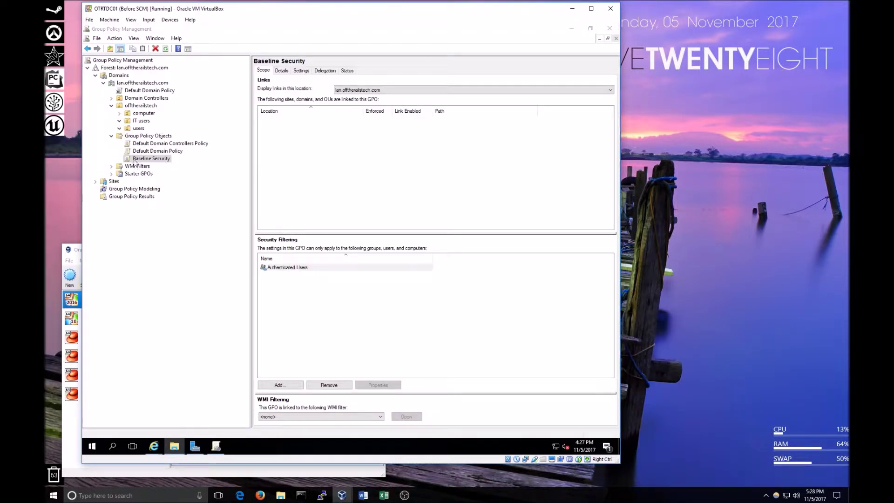
{"action": "left_click_drag", "start_coordinate": [133, 161], "coordinate": [147, 116]}
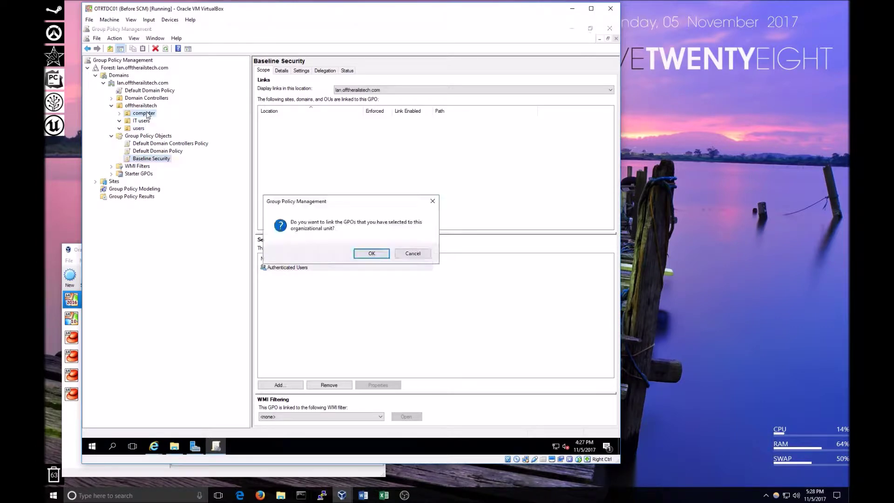
{"action": "left_click", "coordinate": [372, 254]}
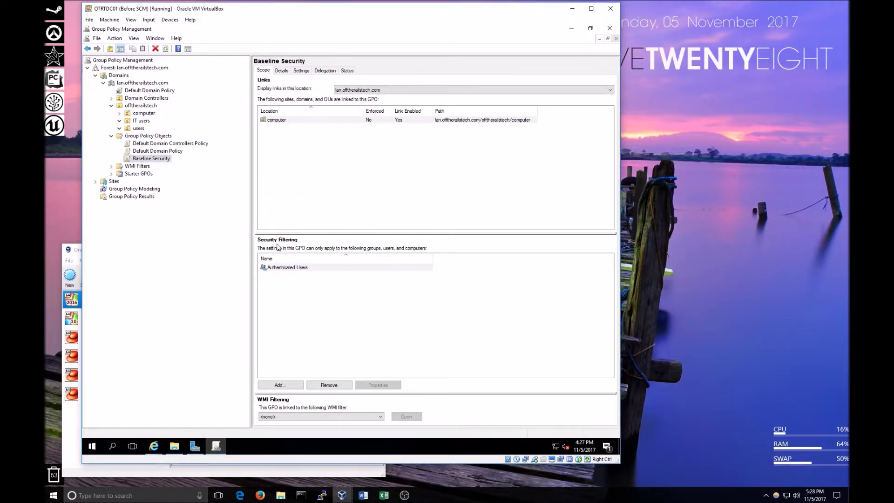
{"action": "left_click", "coordinate": [119, 114]}
{"action": "left_click", "coordinate": [155, 121]}
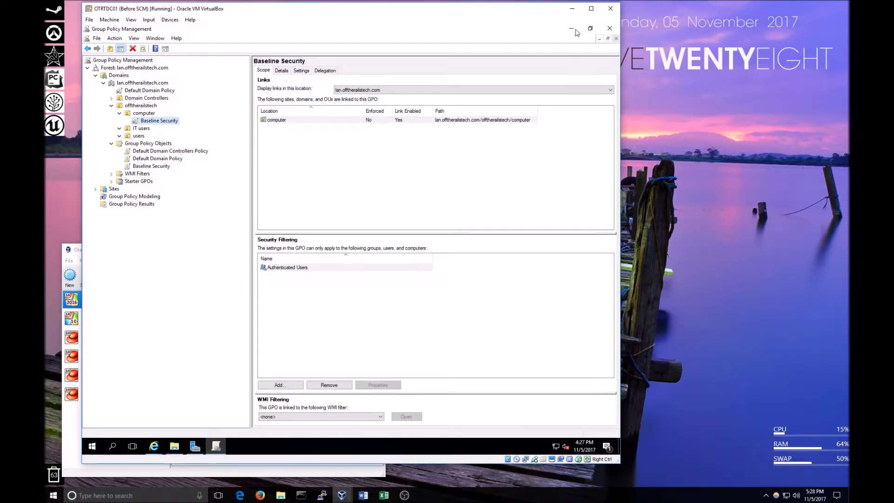
Close Group Policy Management and open the Computers container in Active Directory Users and Computers.
{"action": "left_click", "coordinate": [609, 28]}
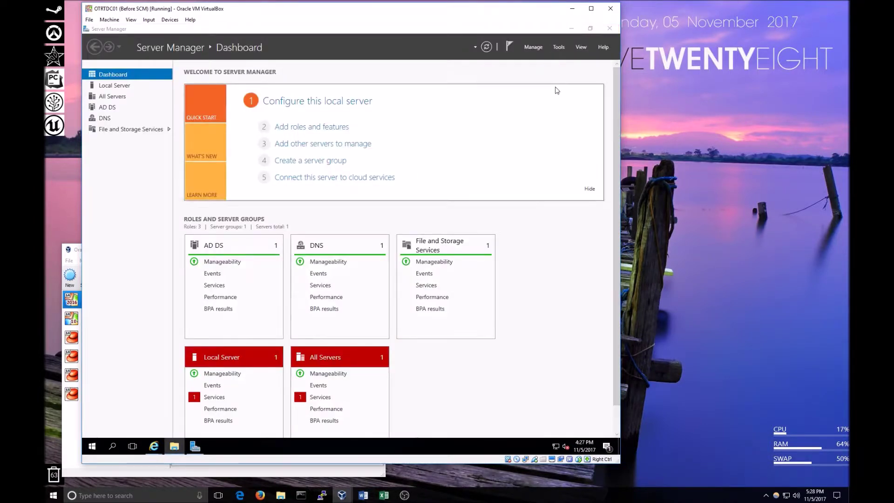
{"action": "left_click", "coordinate": [559, 48]}
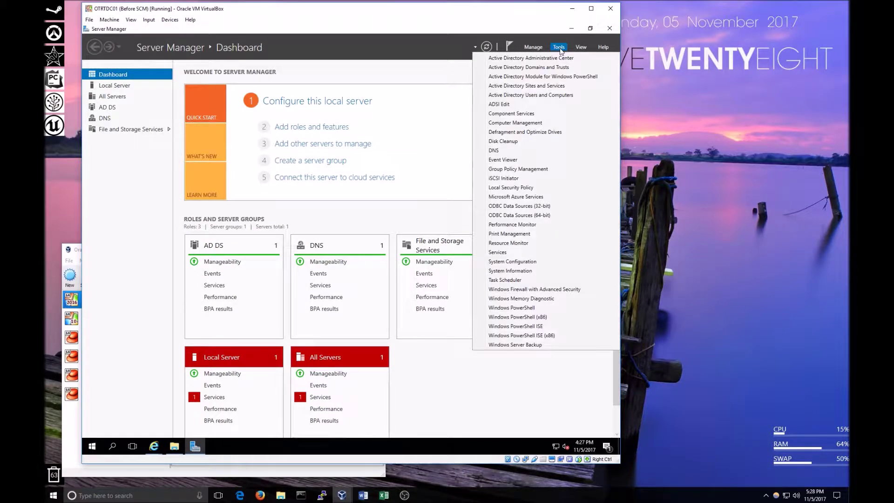
{"action": "left_click", "coordinate": [554, 96]}
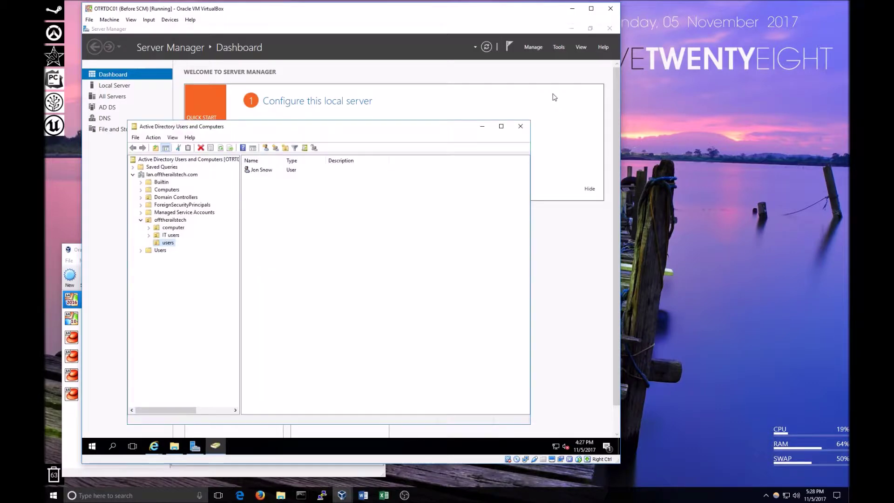
{"action": "left_click", "coordinate": [156, 190]}
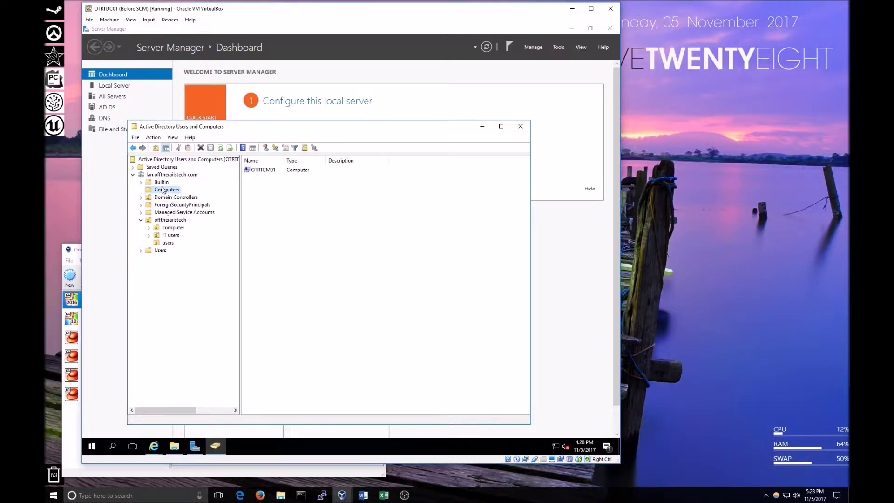
{"action": "left_click", "coordinate": [161, 183]}
{"action": "left_click", "coordinate": [161, 191]}
{"action": "left_click", "coordinate": [160, 221]}
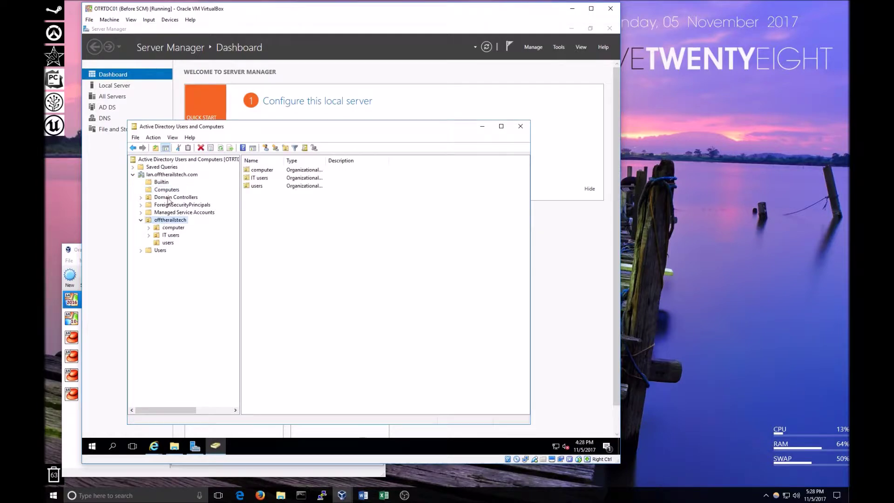
{"action": "left_click", "coordinate": [166, 191]}
{"action": "left_click", "coordinate": [163, 184]}
{"action": "left_click", "coordinate": [163, 189]}
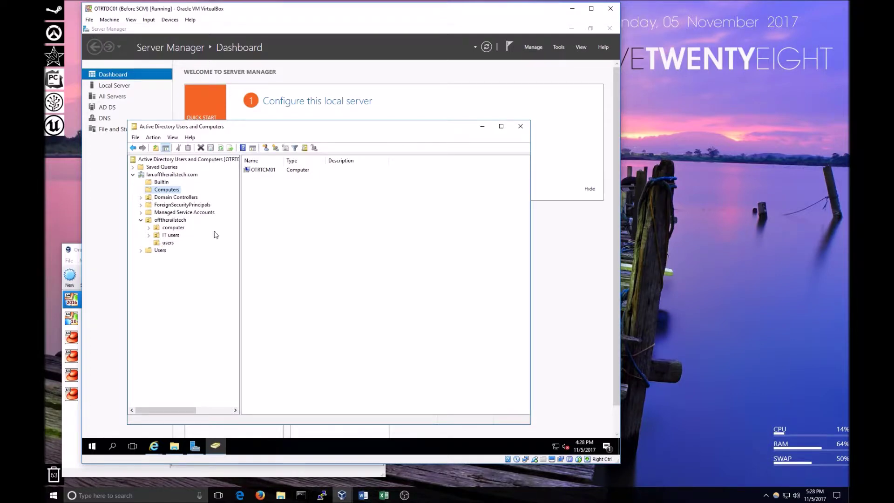
Move the OTRTCM01 computer account from Computers into the computer OU.
{"action": "left_click", "coordinate": [262, 173]}
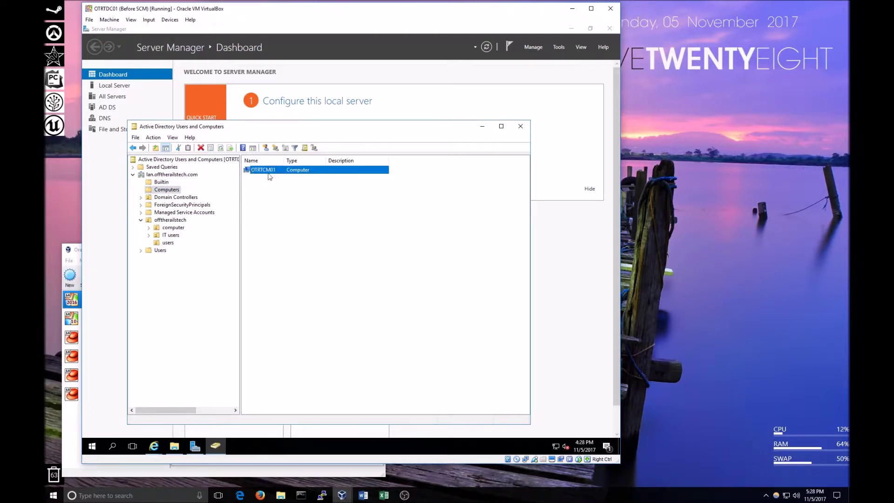
{"action": "left_click_drag", "start_coordinate": [275, 189], "coordinate": [173, 228]}
{"action": "left_click", "coordinate": [300, 302]}
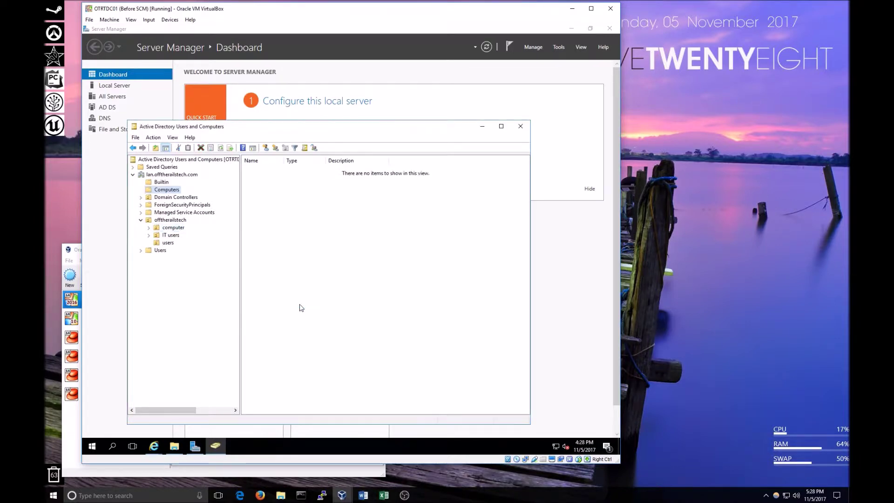
{"action": "left_click", "coordinate": [170, 229]}
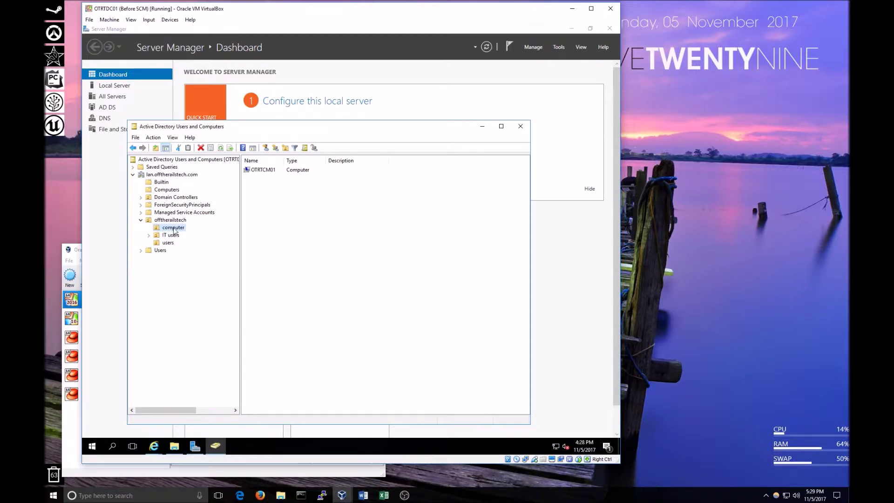
{"action": "left_click", "coordinate": [268, 169]}
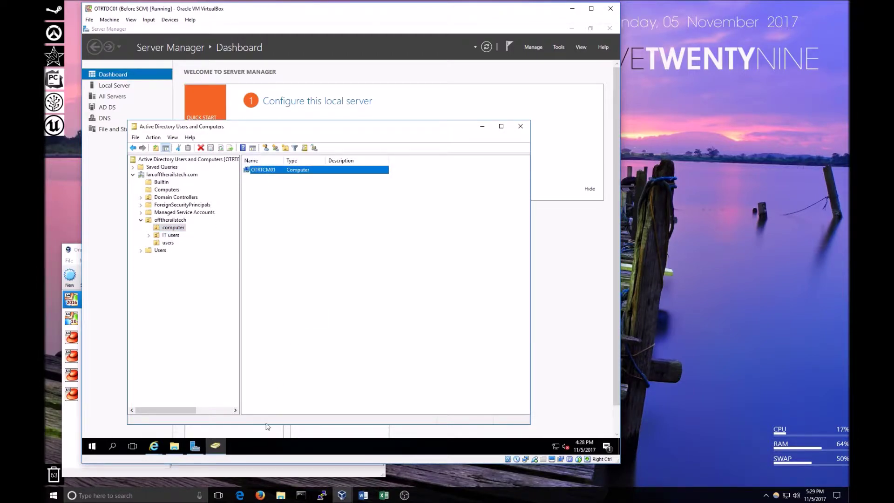
{"action": "left_click", "coordinate": [250, 471]}
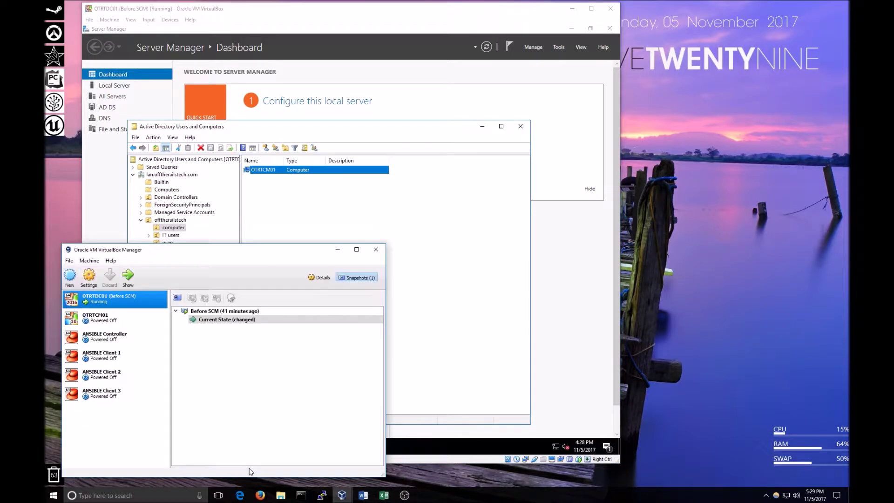
Start the OTRTCM01 virtual machine and resize its window, then return to the domain controller.
{"action": "left_click", "coordinate": [113, 318]}
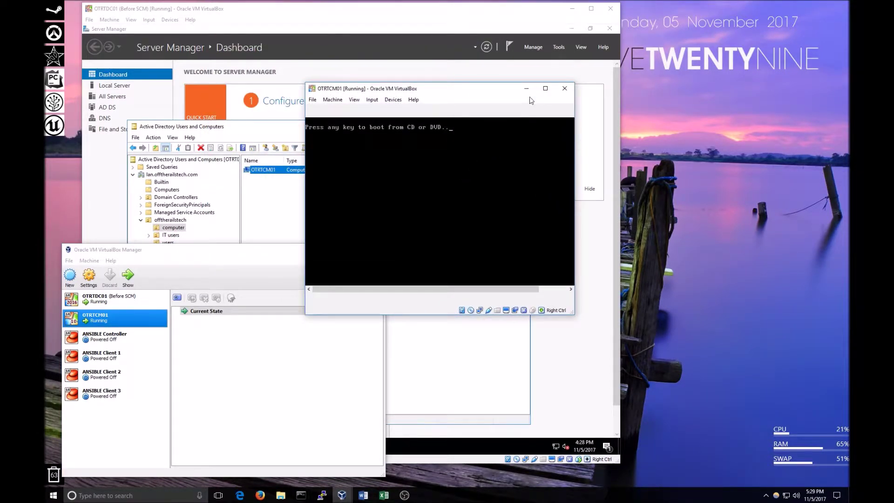
{"action": "key", "text": "Return"}
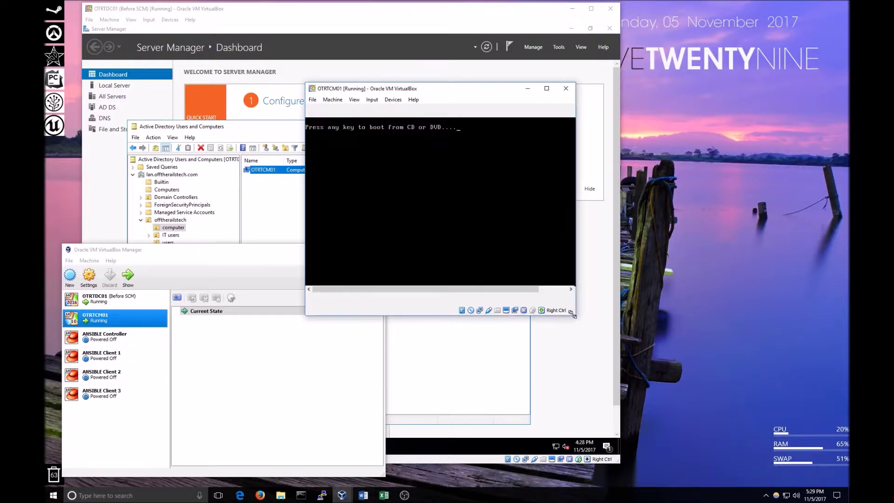
{"action": "left_click_drag", "start_coordinate": [476, 93], "coordinate": [431, 122]}
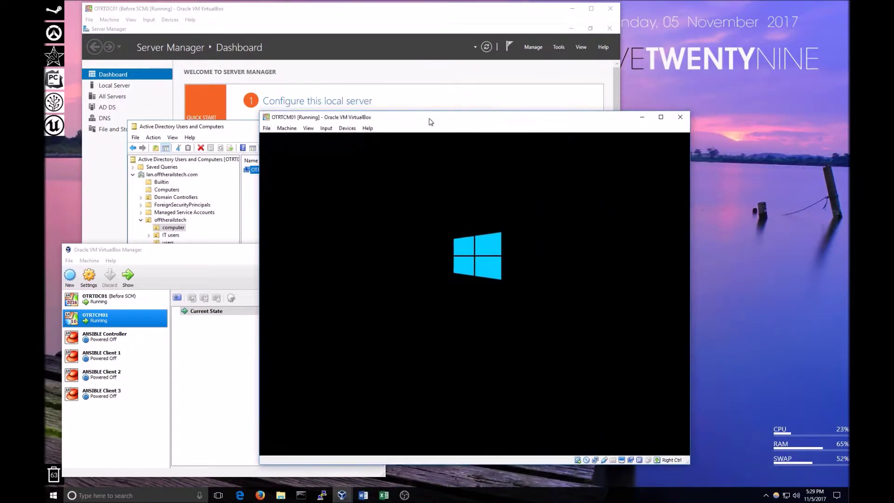
{"action": "left_click_drag", "start_coordinate": [503, 120], "coordinate": [466, 93]}
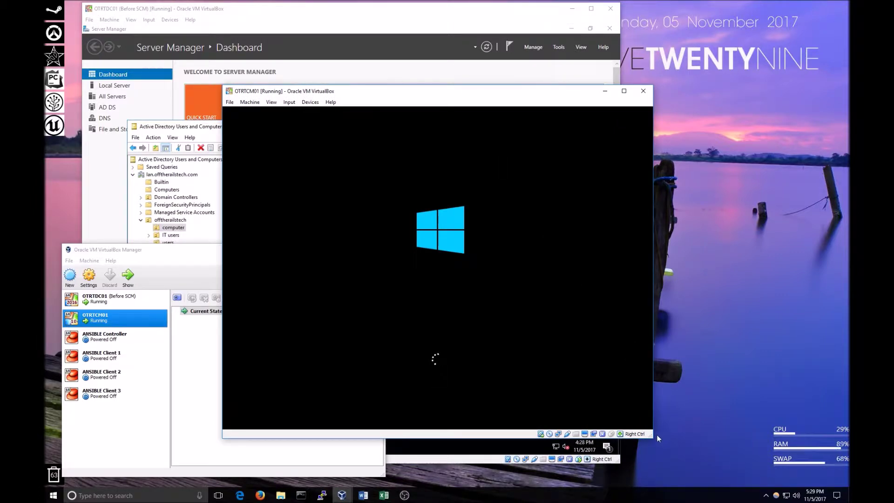
{"action": "left_click_drag", "start_coordinate": [653, 438], "coordinate": [665, 447]}
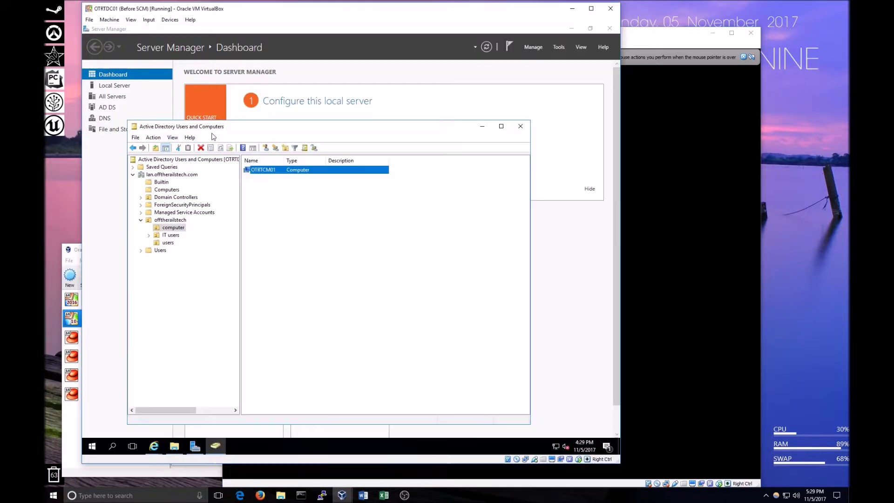
{"action": "left_click", "coordinate": [214, 137]}
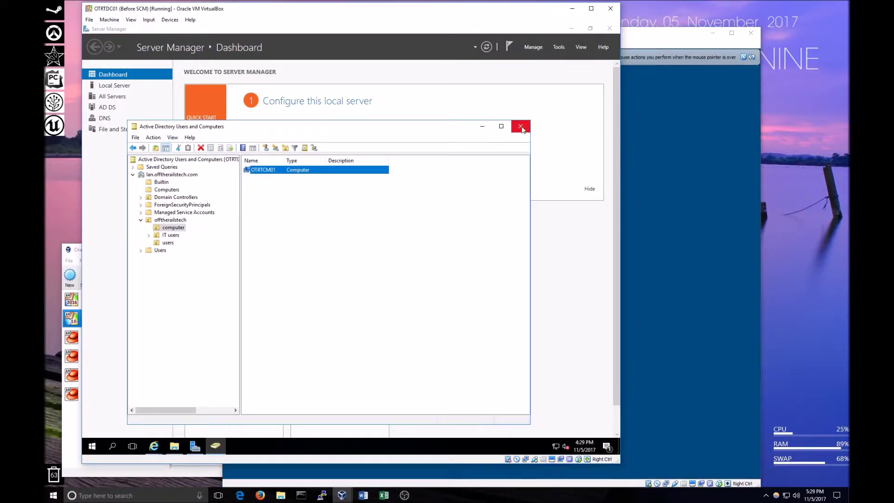
Reopen Group Policy Management and edit the Baseline Security GPO again.
{"action": "left_click", "coordinate": [520, 126]}
{"action": "left_click", "coordinate": [558, 47]}
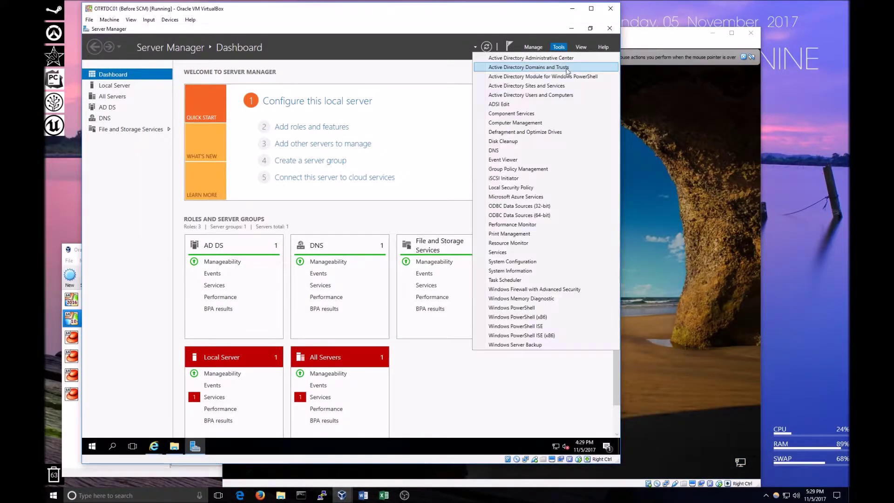
{"action": "left_click", "coordinate": [546, 168]}
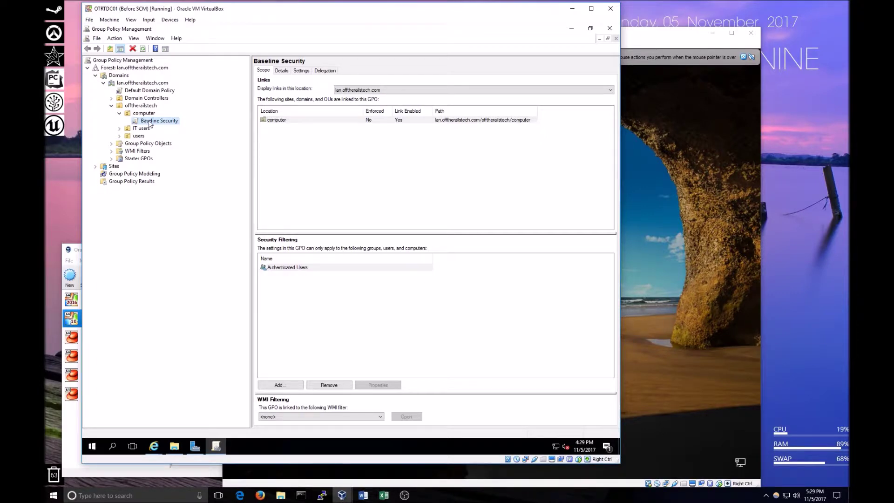
{"action": "left_click", "coordinate": [111, 143]}
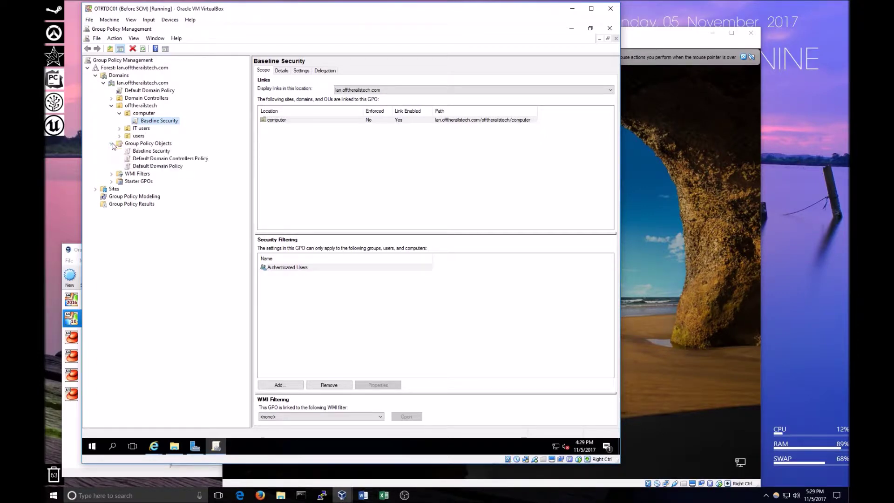
{"action": "left_click", "coordinate": [148, 151]}
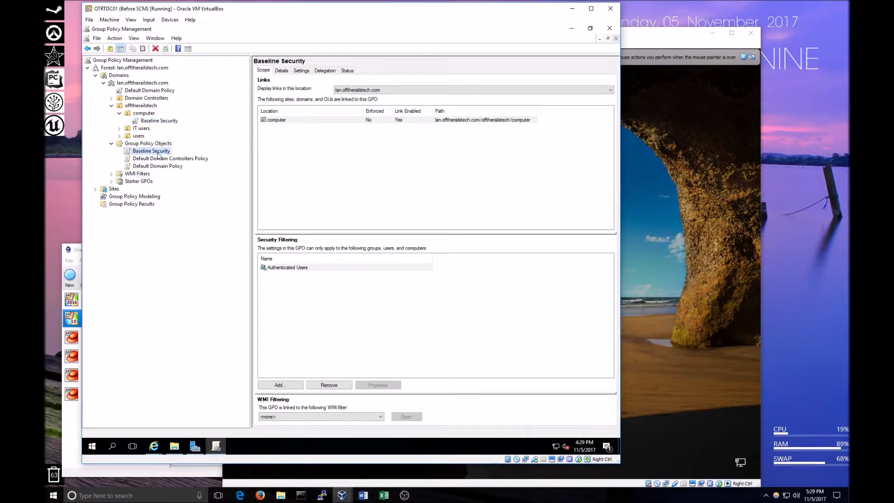
{"action": "right_click", "coordinate": [158, 153]}
{"action": "left_click", "coordinate": [182, 155]}
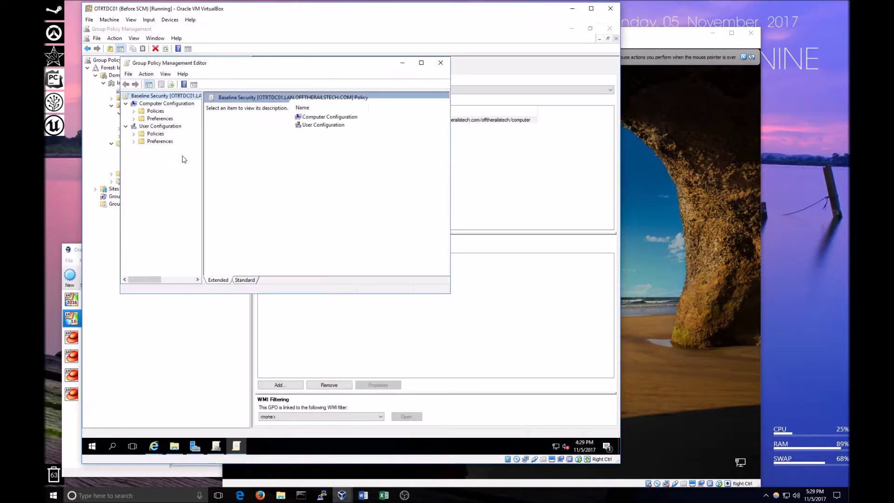
Maximize the editor, expand User Configuration's Control Panel Settings preferences, then close it.
{"action": "left_click", "coordinate": [422, 63]}
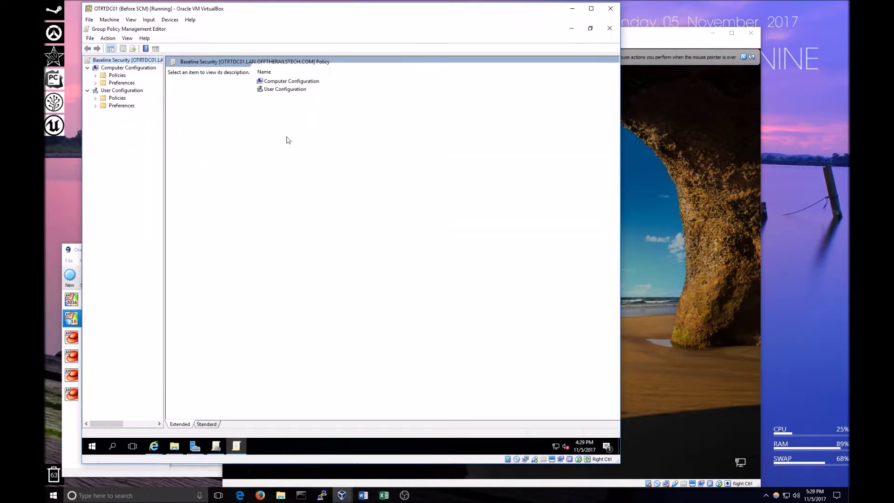
{"action": "left_click", "coordinate": [96, 106]}
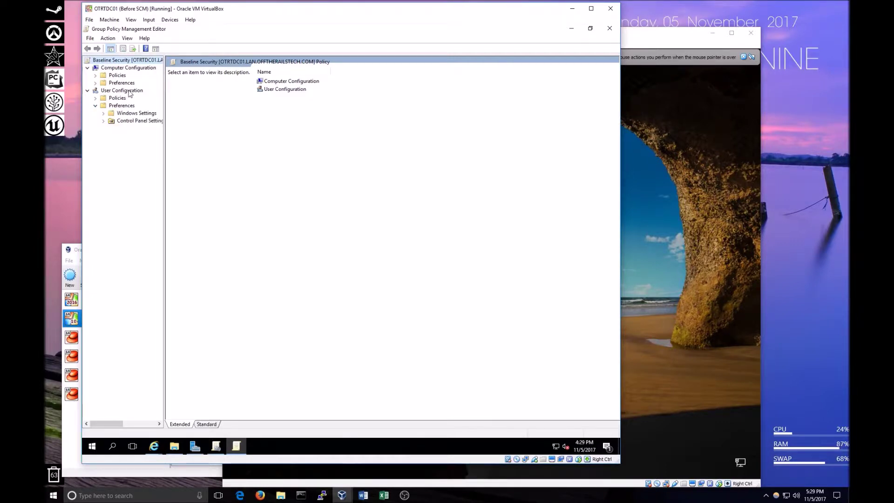
{"action": "left_click", "coordinate": [127, 91]}
{"action": "left_click", "coordinate": [103, 120]}
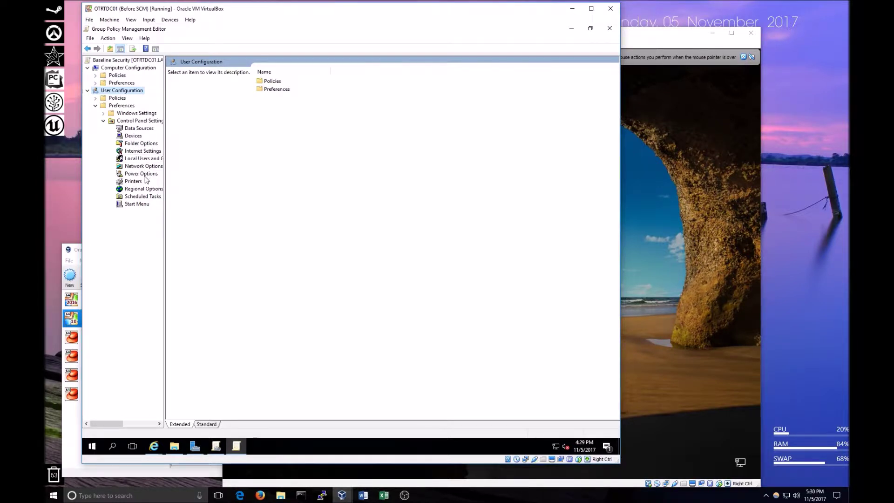
{"action": "left_click", "coordinate": [609, 28]}
Delete the Baseline Security link from the computer OU.
{"action": "left_click", "coordinate": [150, 121]}
{"action": "left_click", "coordinate": [131, 136]}
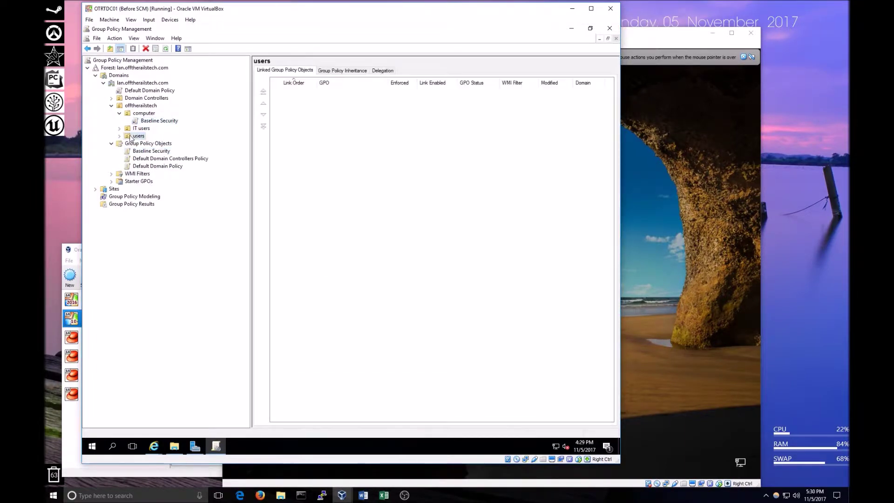
{"action": "left_click", "coordinate": [149, 121]}
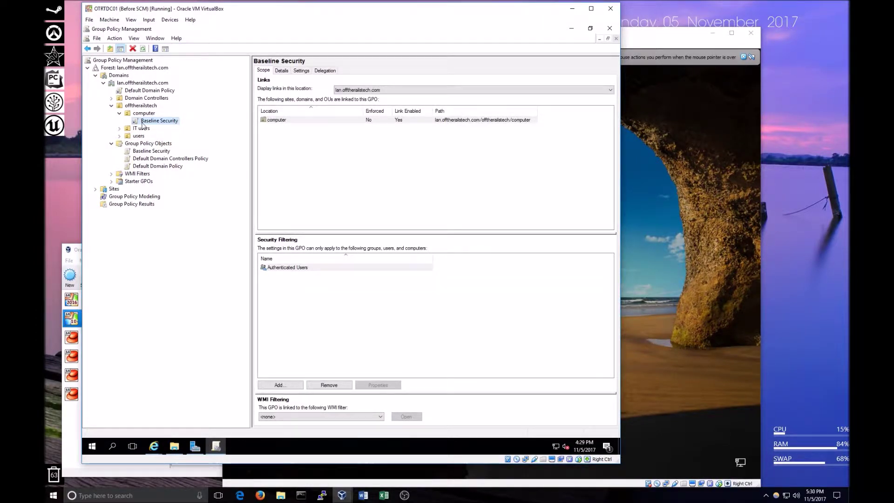
{"action": "right_click", "coordinate": [142, 123]}
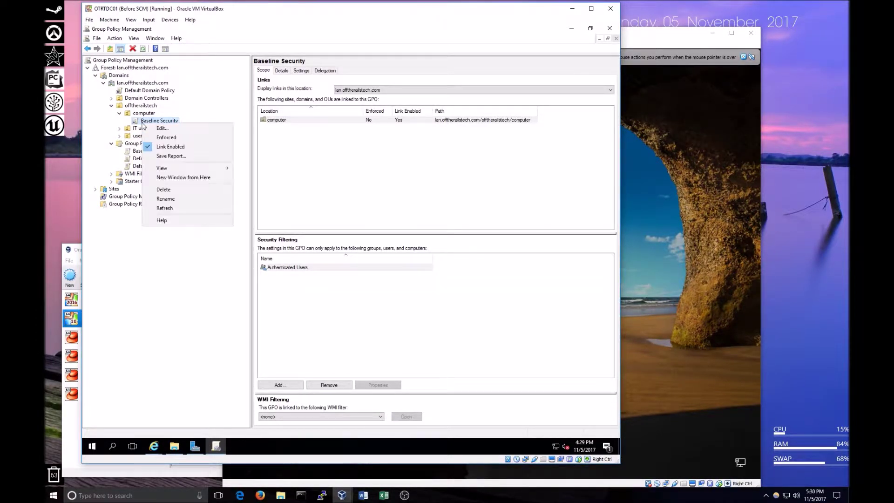
{"action": "left_click", "coordinate": [176, 190]}
{"action": "left_click", "coordinate": [344, 253]}
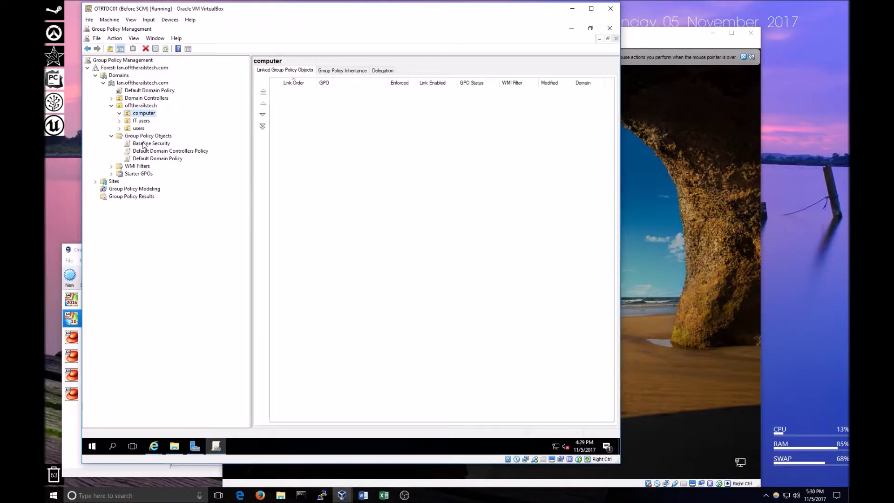
Link the Baseline Security GPO to the users OU and minimize Group Policy Management.
{"action": "left_click", "coordinate": [145, 144]}
{"action": "left_click_drag", "start_coordinate": [138, 130], "coordinate": [138, 130]}
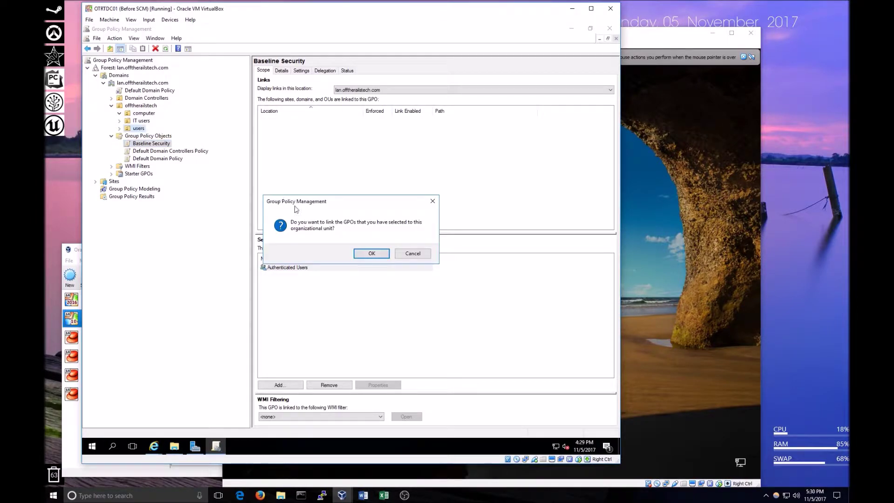
{"action": "left_click", "coordinate": [368, 253]}
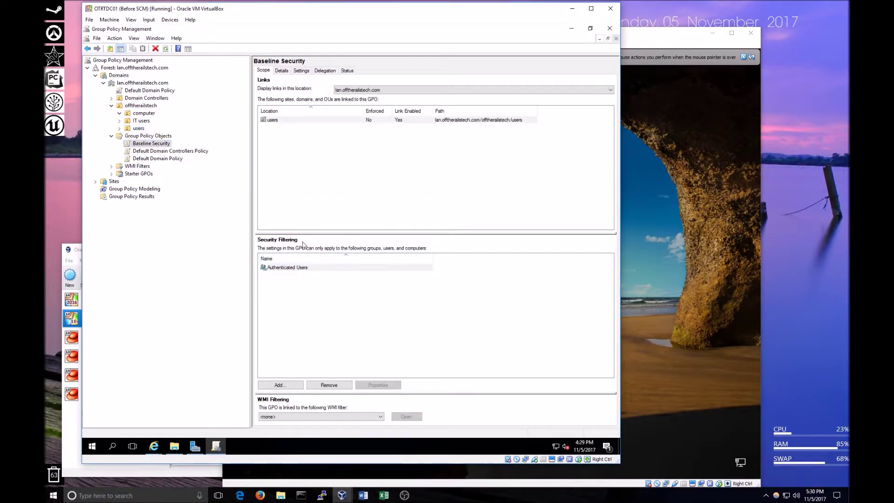
{"action": "left_click", "coordinate": [120, 128]}
{"action": "left_click", "coordinate": [139, 129]}
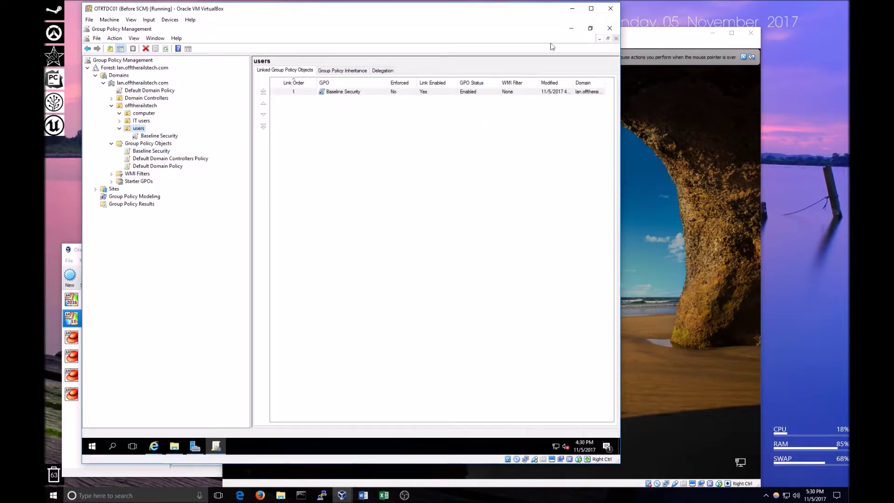
{"action": "left_click", "coordinate": [571, 29]}
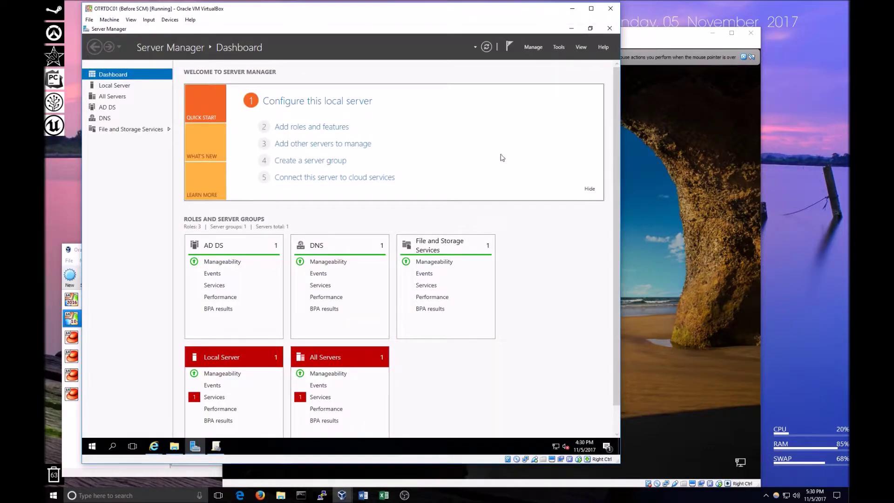
View the users OU's account in Active Directory Users and Computers, then return to Group Policy Management.
{"action": "left_click", "coordinate": [571, 28]}
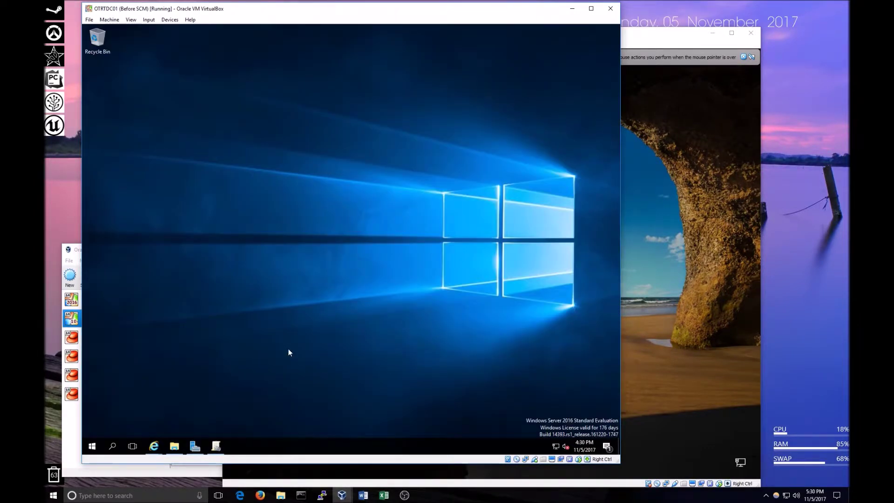
{"action": "left_click", "coordinate": [195, 446]}
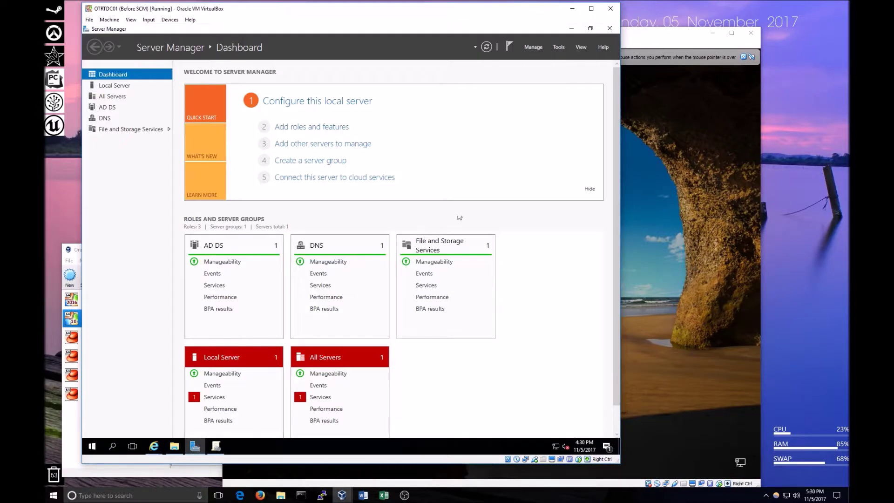
{"action": "left_click", "coordinate": [564, 49]}
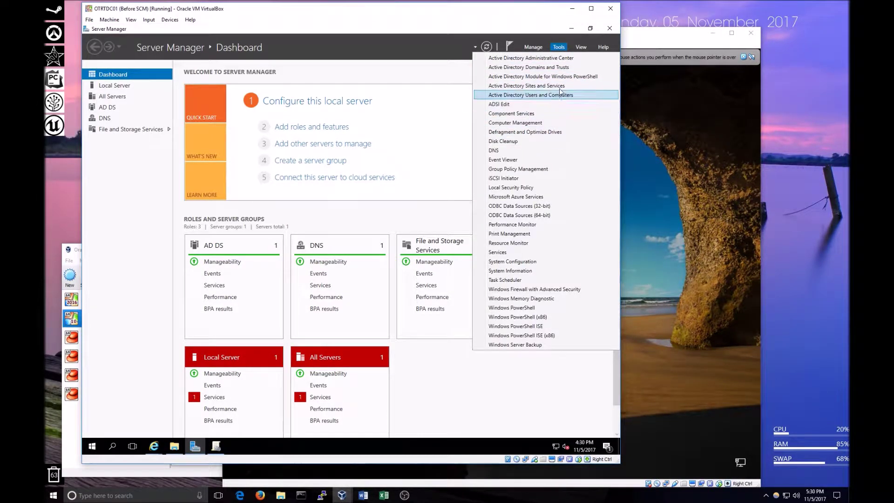
{"action": "left_click", "coordinate": [536, 95]}
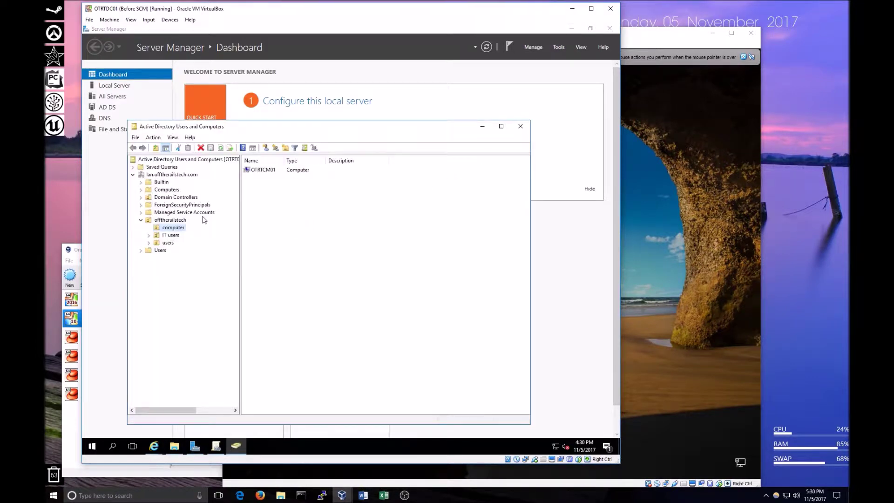
{"action": "left_click", "coordinate": [168, 243]}
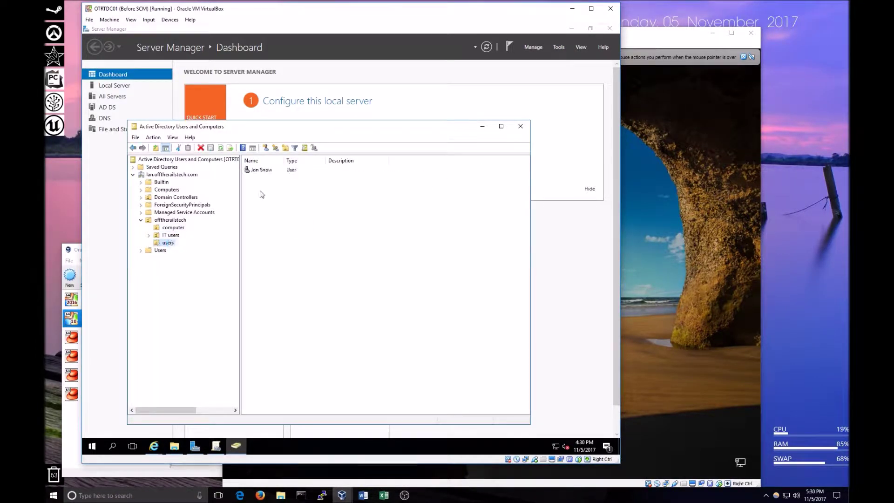
{"action": "left_click", "coordinate": [269, 171]}
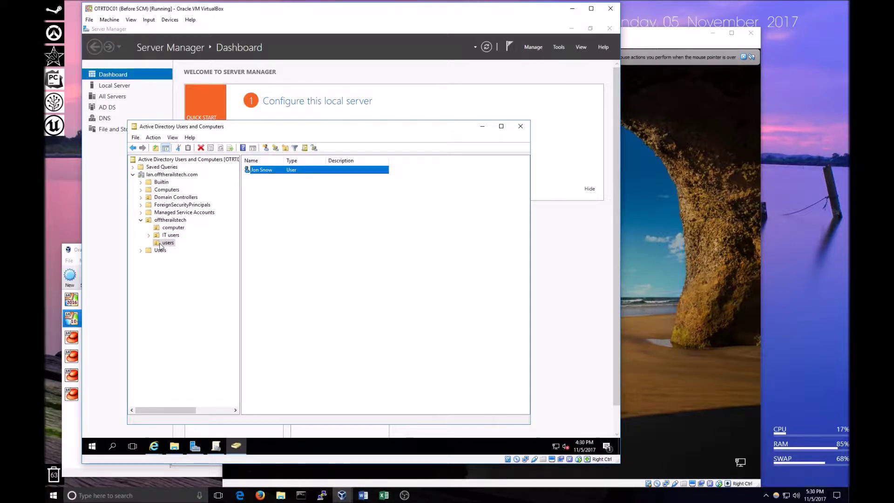
{"action": "left_click", "coordinate": [216, 446]}
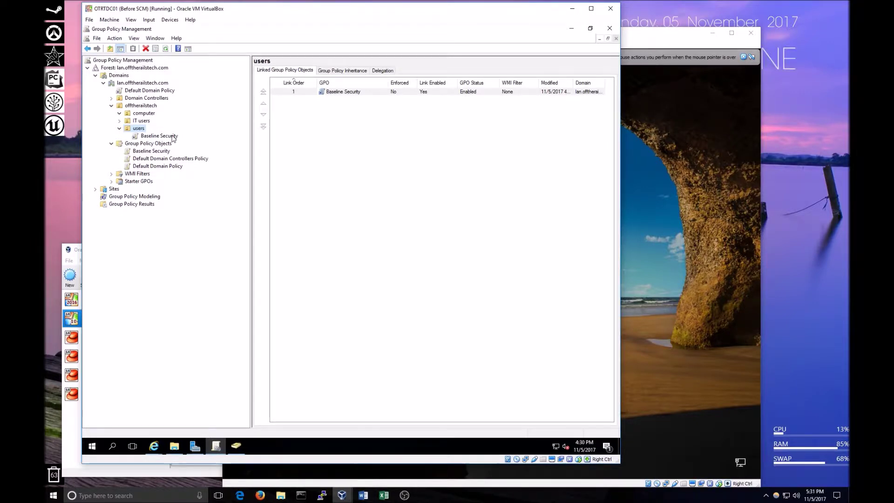
Rename the Baseline Security GPO to 'Baseline User Security' and check the users OU link.
{"action": "left_click", "coordinate": [172, 136]}
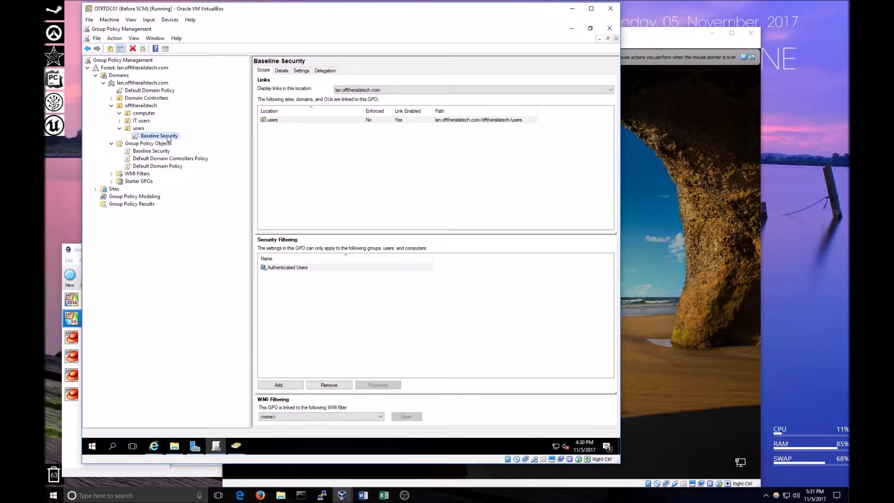
{"action": "left_click", "coordinate": [151, 151]}
{"action": "right_click", "coordinate": [150, 150]}
{"action": "mouse_move", "coordinate": [182, 166]}
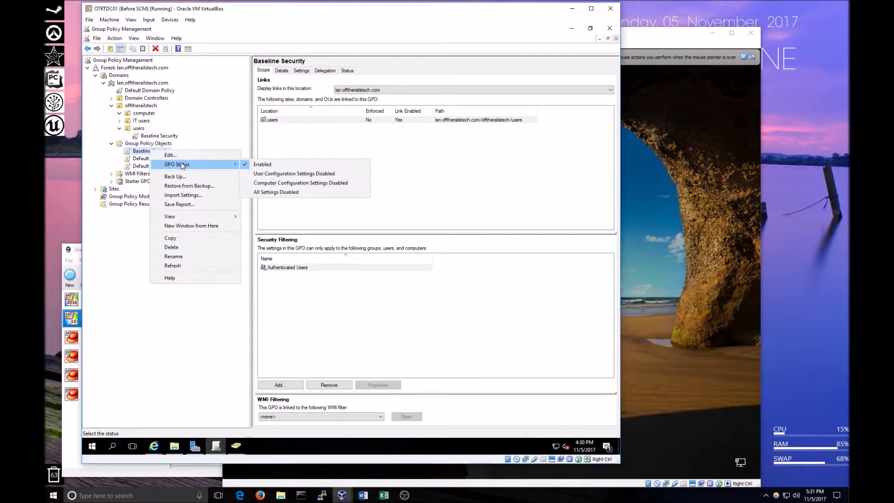
{"action": "left_click", "coordinate": [201, 256]}
{"action": "left_click", "coordinate": [153, 149]}
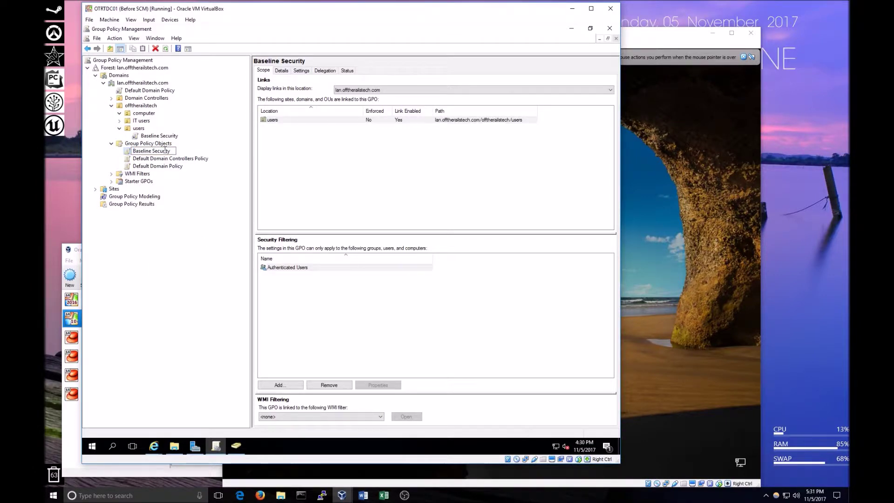
{"action": "type", "text": "User"}
{"action": "key", "text": "Return"}
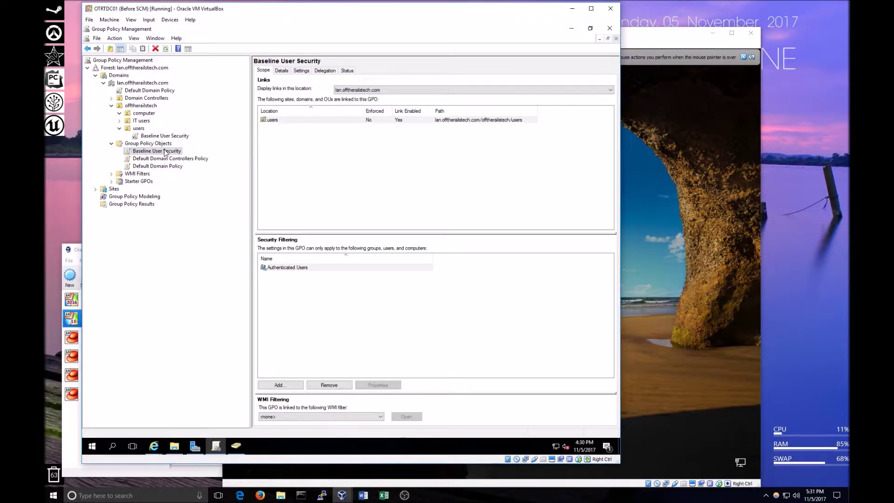
{"action": "left_click", "coordinate": [166, 136]}
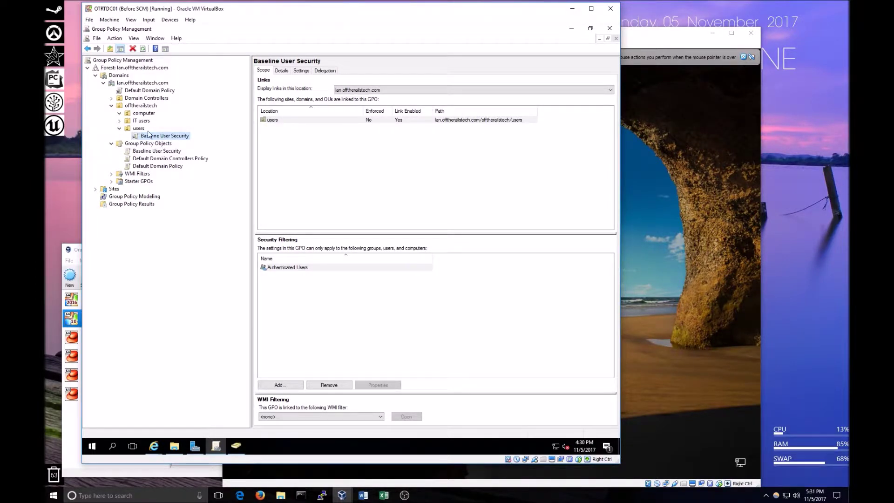
{"action": "right_click", "coordinate": [148, 137]}
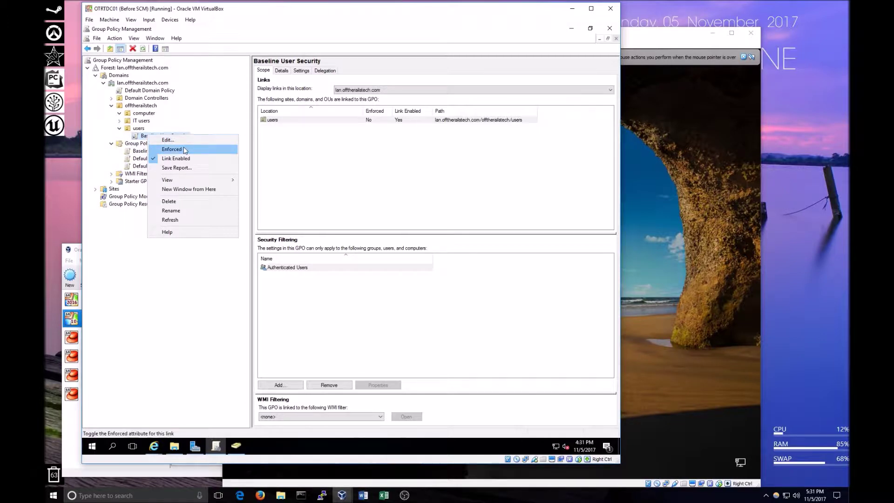
{"action": "mouse_move", "coordinate": [195, 181]}
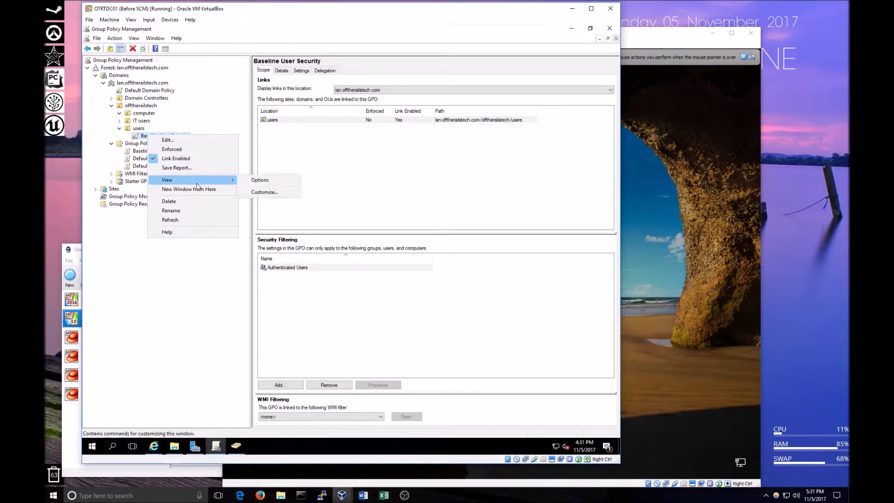
{"action": "left_click", "coordinate": [211, 259]}
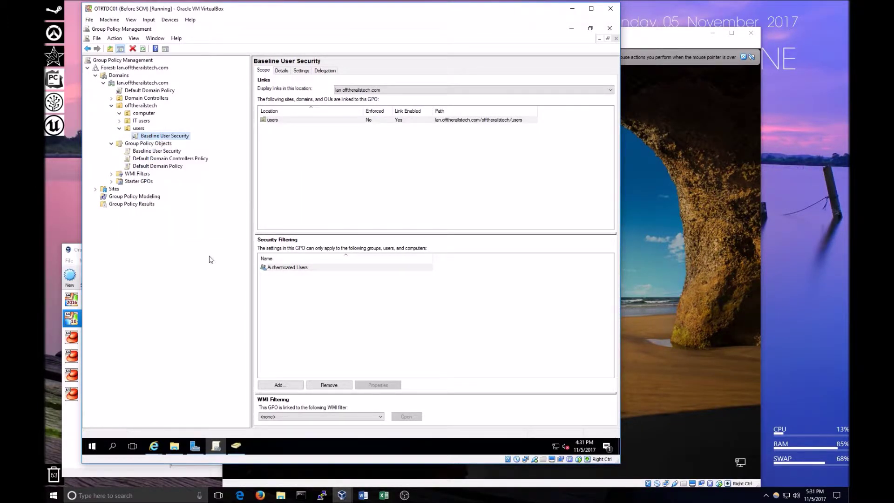
{"action": "left_click", "coordinate": [145, 152]}
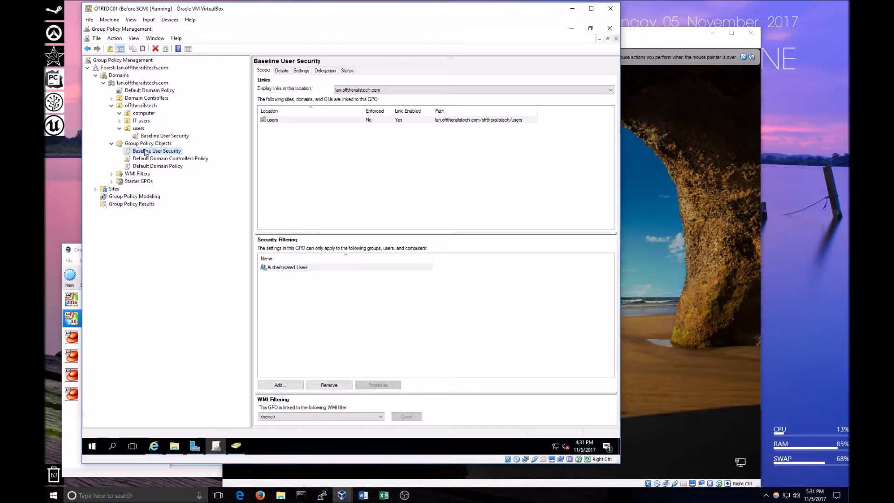
{"action": "right_click", "coordinate": [146, 152]}
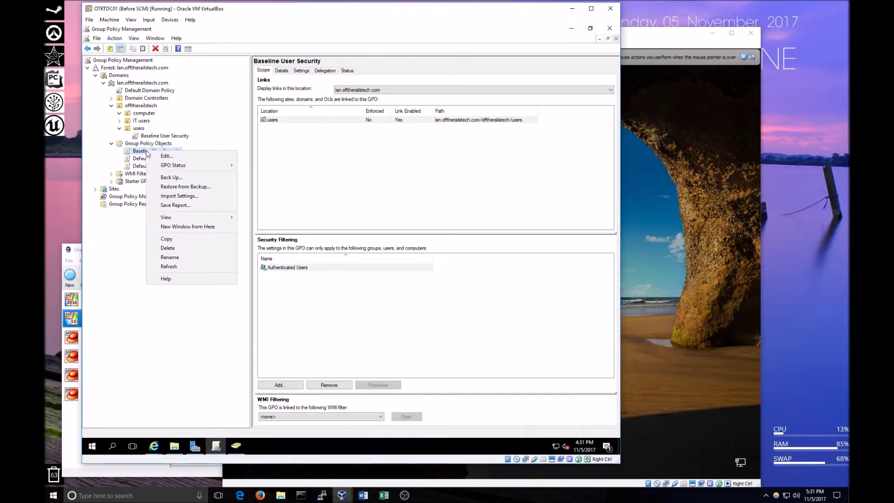
{"action": "mouse_move", "coordinate": [190, 167]}
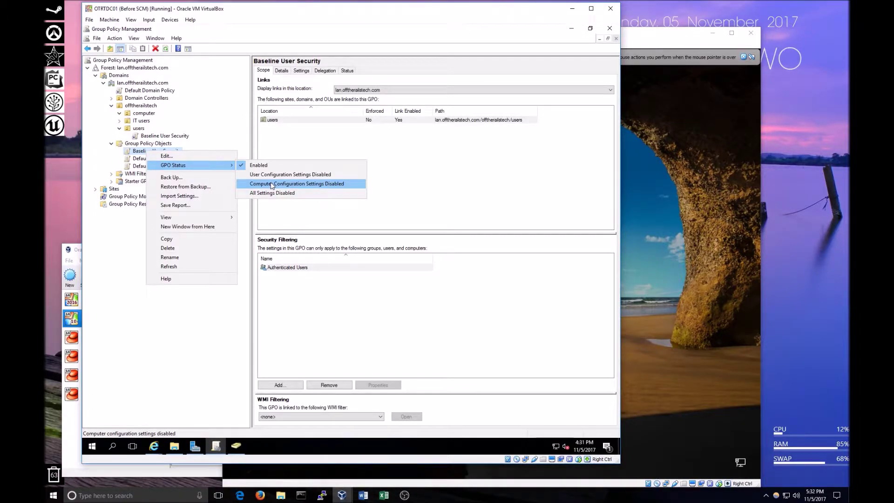
{"action": "left_click", "coordinate": [273, 186]}
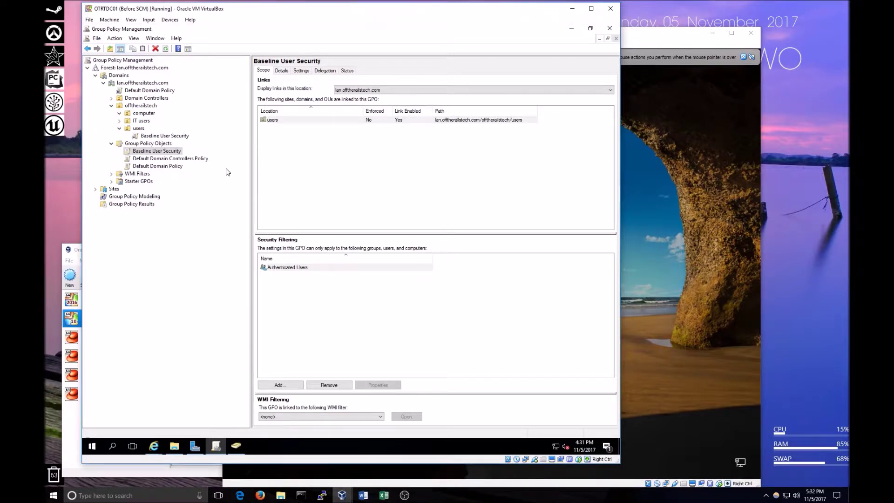
{"action": "right_click", "coordinate": [160, 151]}
Review Baseline User Security's Administrative Templates settings, then close the editor and select its users OU link.
{"action": "left_click", "coordinate": [172, 154]}
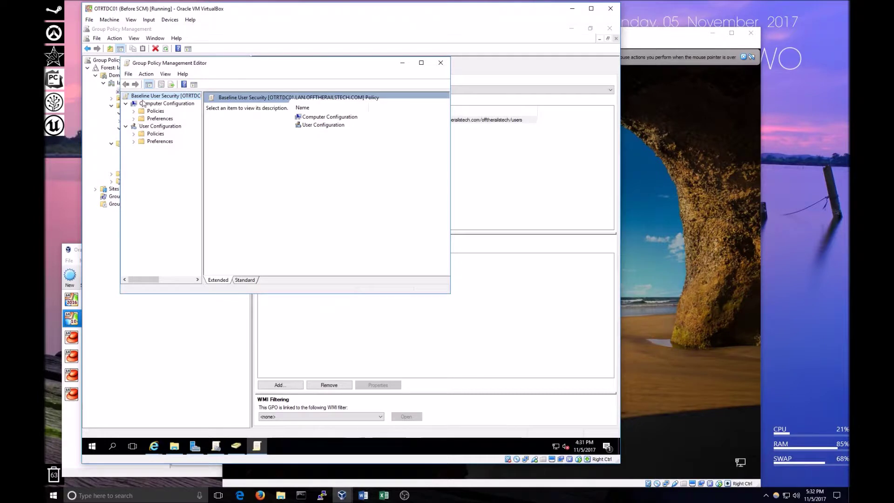
{"action": "left_click", "coordinate": [134, 110]}
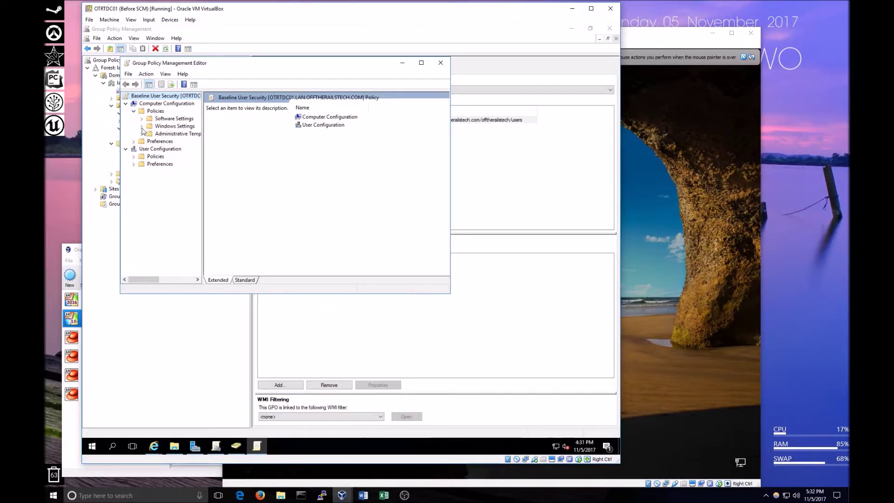
{"action": "left_click", "coordinate": [142, 133]}
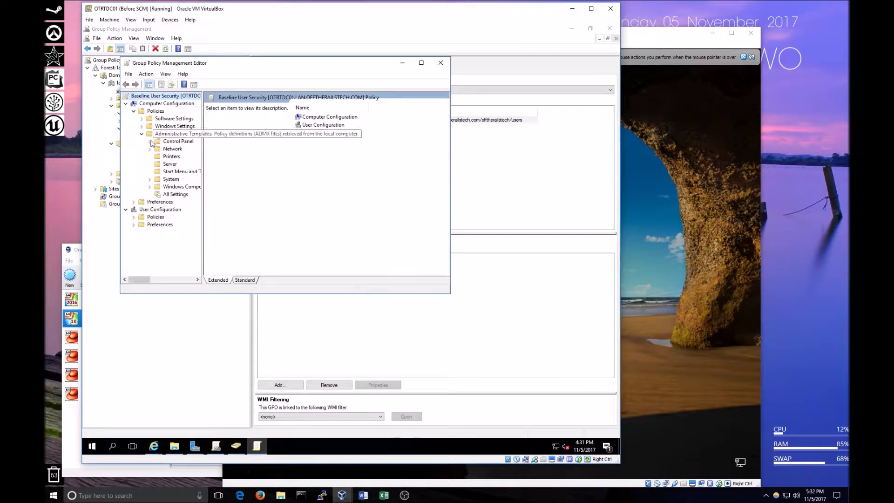
{"action": "left_click", "coordinate": [176, 194]}
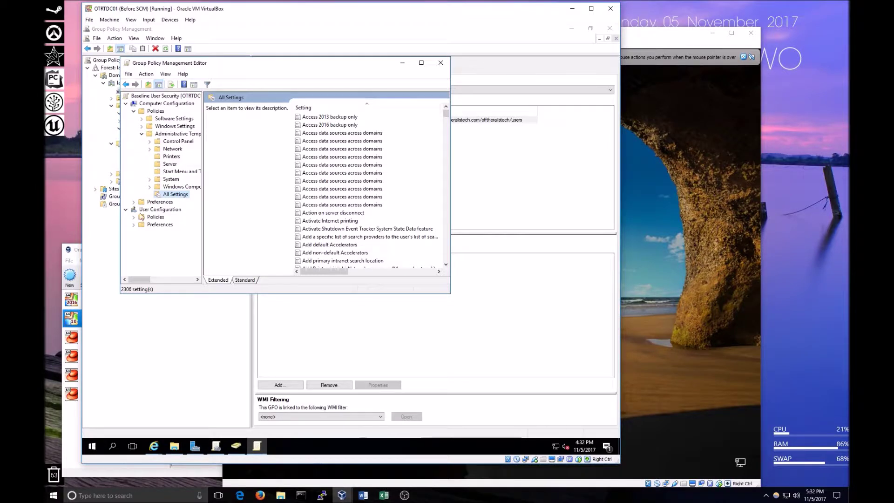
{"action": "left_click", "coordinate": [440, 63]}
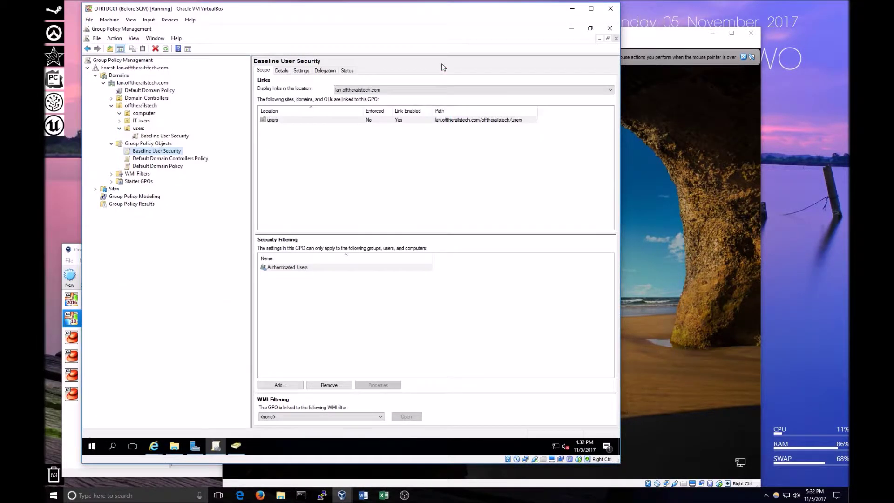
{"action": "left_click", "coordinate": [164, 136]}
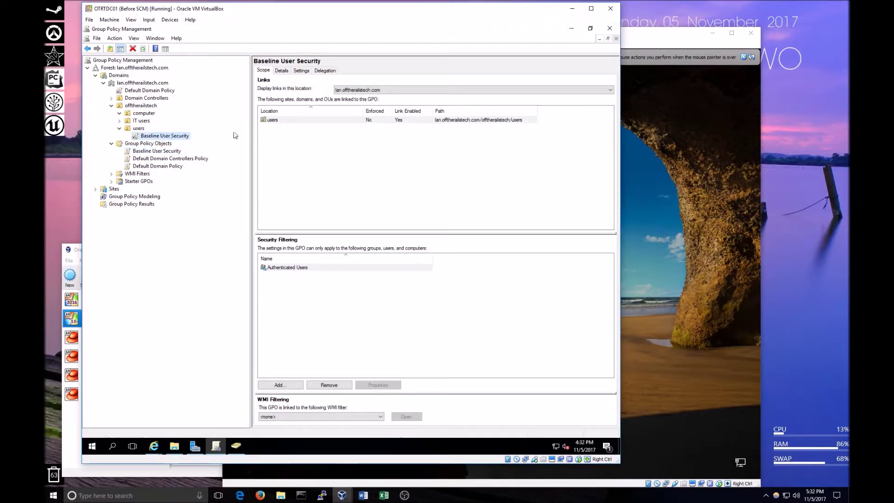
Move the DC windows aside and sign the domain user in on the OTRTCM01 client with their password.
{"action": "left_click", "coordinate": [572, 29]}
{"action": "left_click_drag", "start_coordinate": [405, 129], "coordinate": [438, 108]}
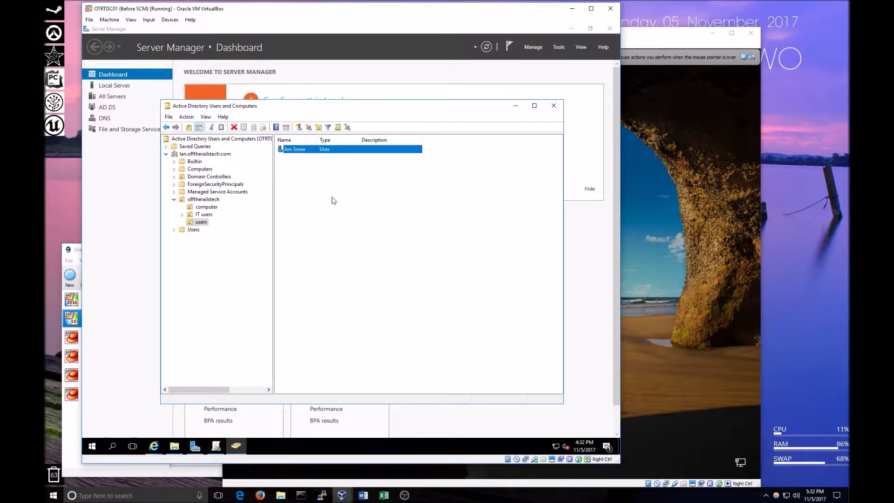
{"action": "left_click", "coordinate": [655, 186]}
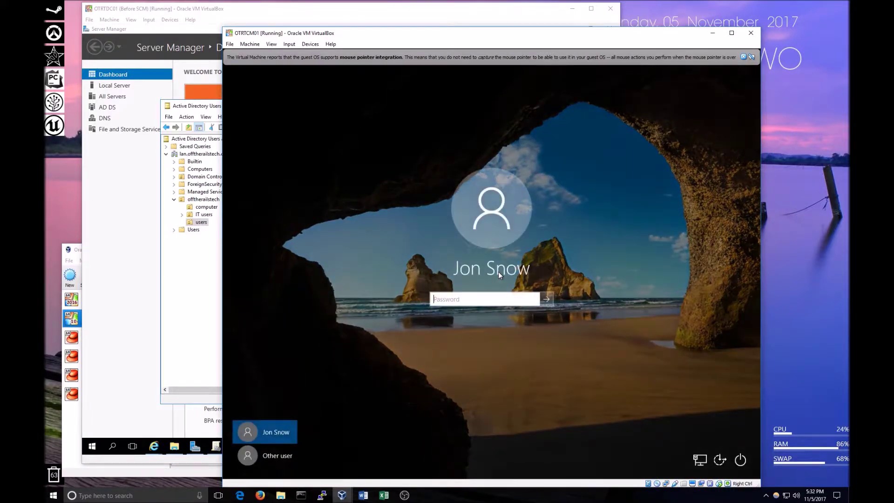
{"action": "type", "text": "•••••••••"}
{"action": "key", "text": "Return"}
{"action": "key", "text": "Return"}
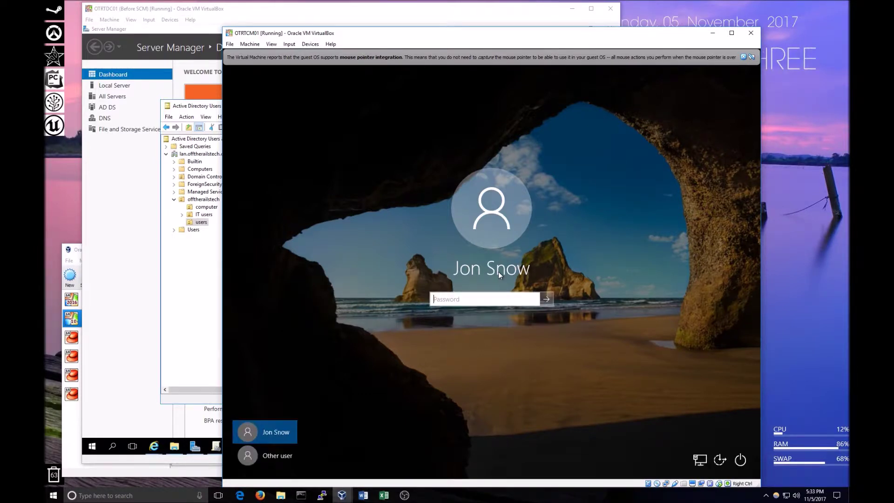
{"action": "type", "text": "•••••••••"}
{"action": "key", "text": "Return"}
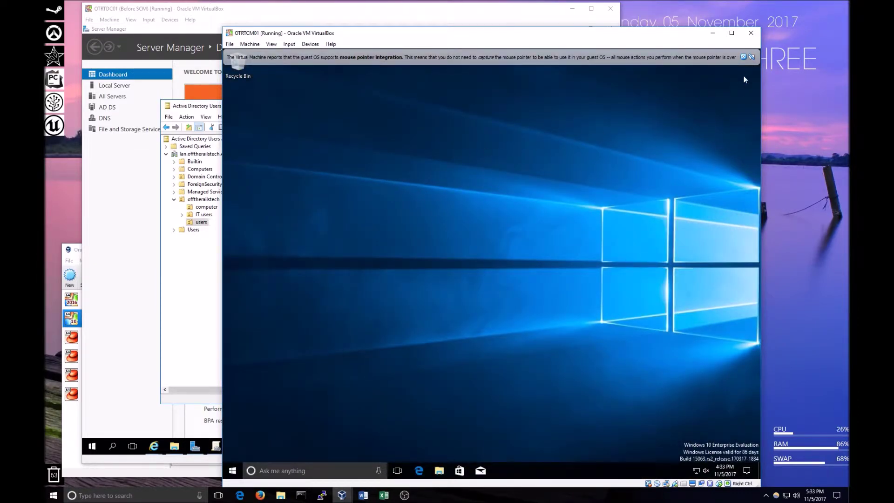
Create New Rich Text Document.rtf in the client's Documents, then return to the DC and minimize ADUC.
{"action": "left_click", "coordinate": [743, 56]}
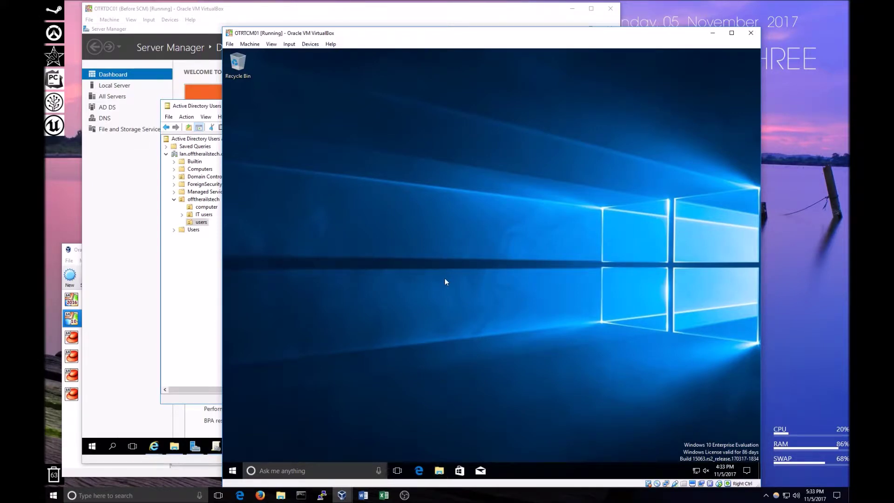
{"action": "key", "text": "super+e"}
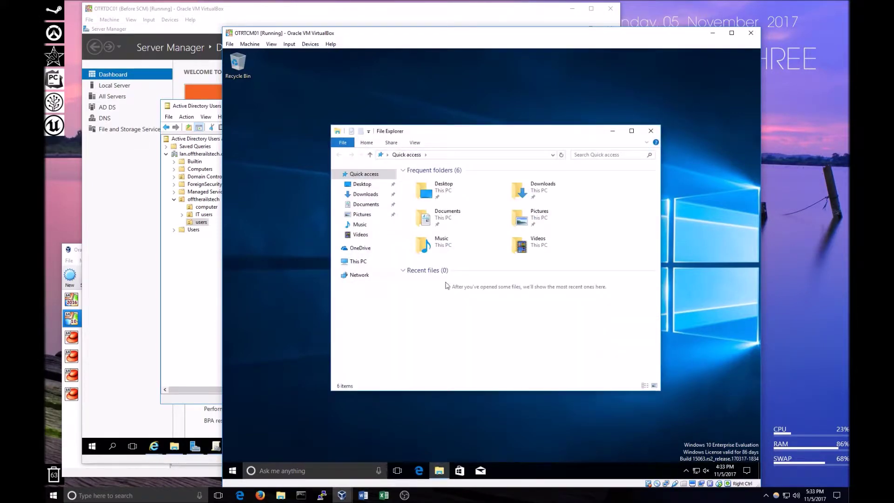
{"action": "left_click", "coordinate": [366, 204]}
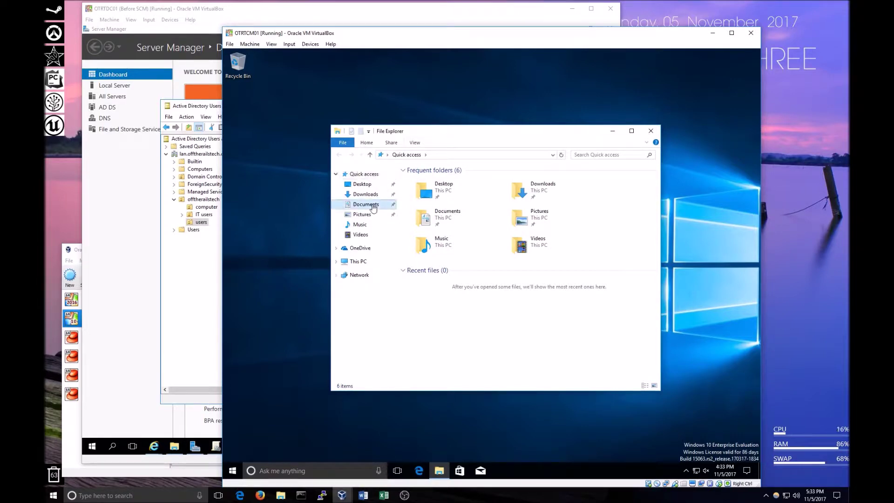
{"action": "right_click", "coordinate": [465, 230]}
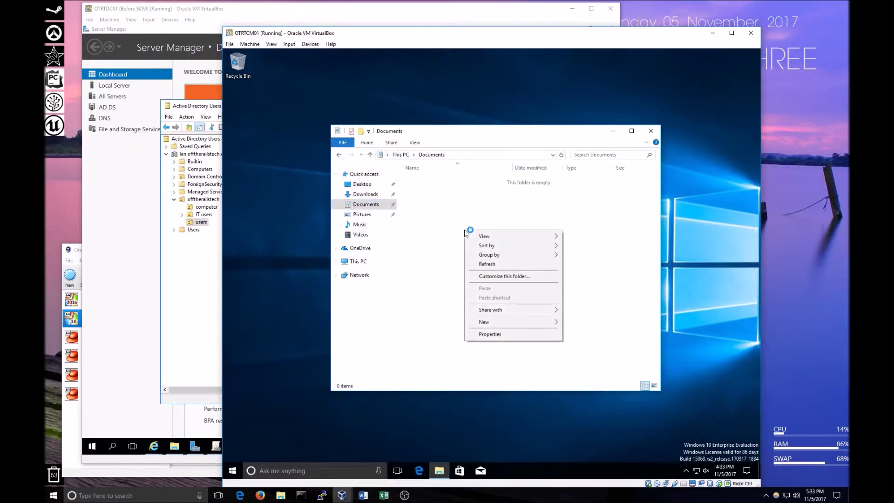
{"action": "mouse_move", "coordinate": [521, 325]}
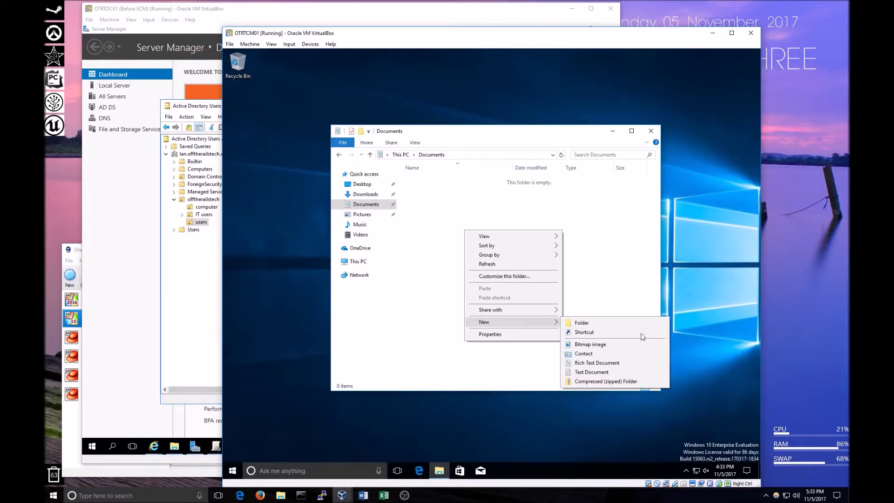
{"action": "left_click", "coordinate": [605, 363]}
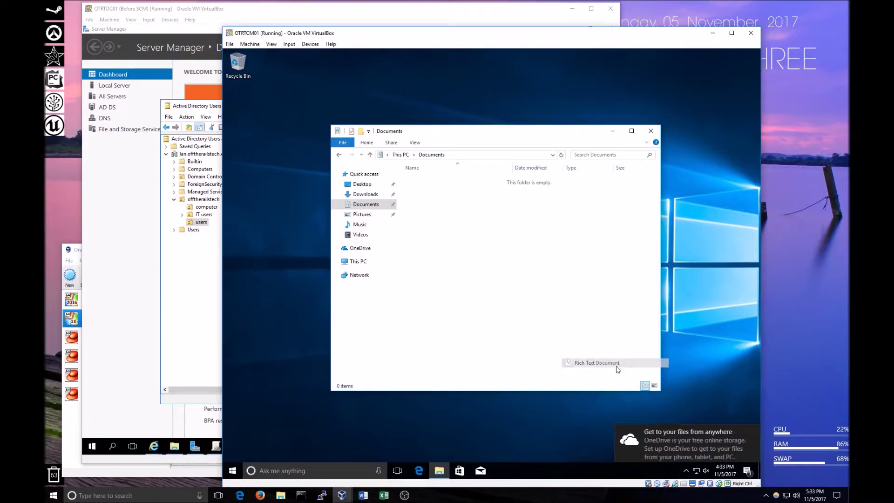
{"action": "left_click", "coordinate": [530, 335]}
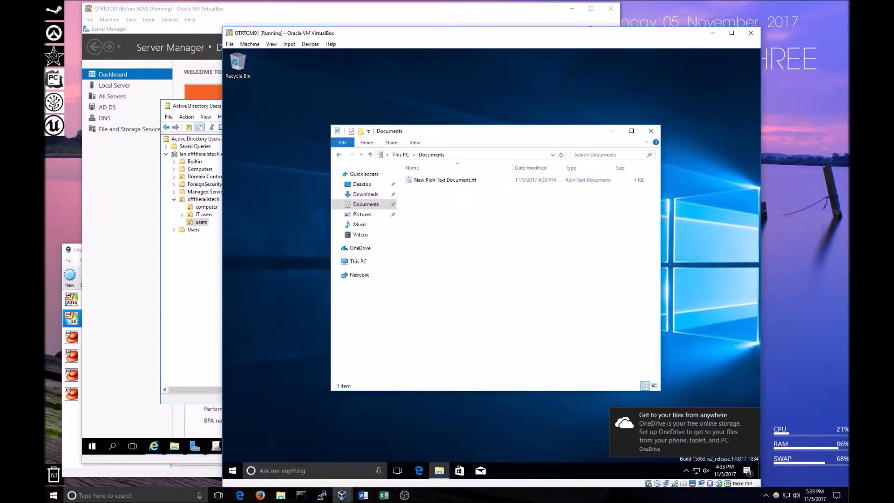
{"action": "left_click", "coordinate": [474, 181]}
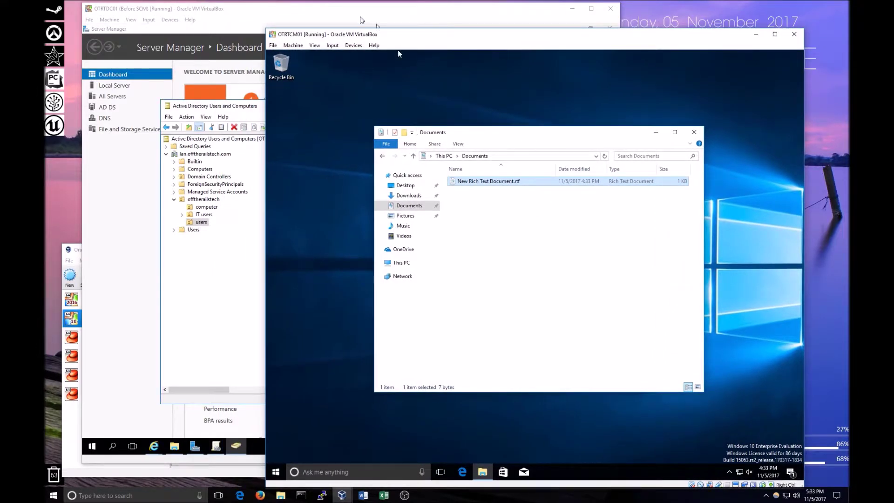
{"action": "left_click", "coordinate": [265, 102]}
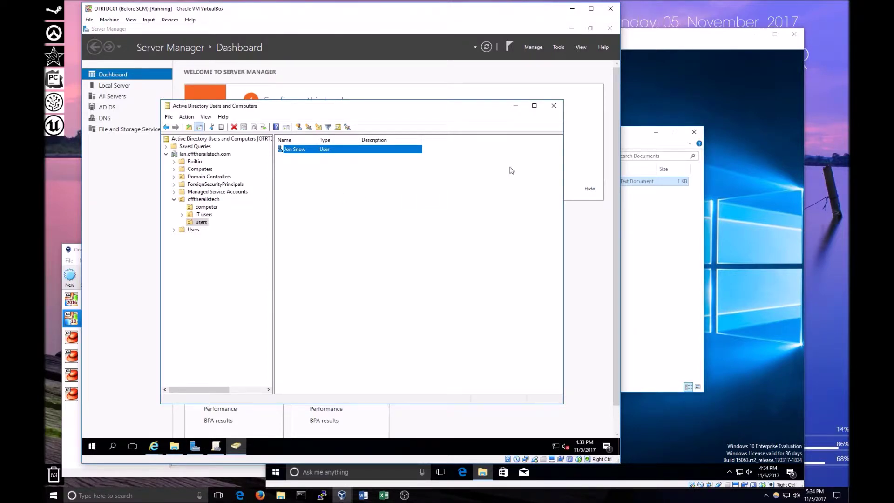
{"action": "left_click", "coordinate": [514, 106]}
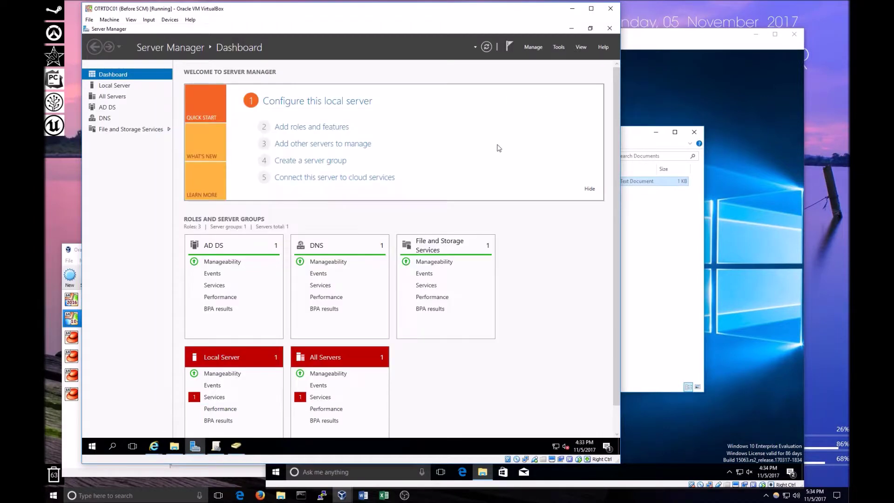
Minimize Server Manager, bring back the Windows 10 1709 ADMX templates page and start the download.
{"action": "left_click", "coordinate": [572, 28]}
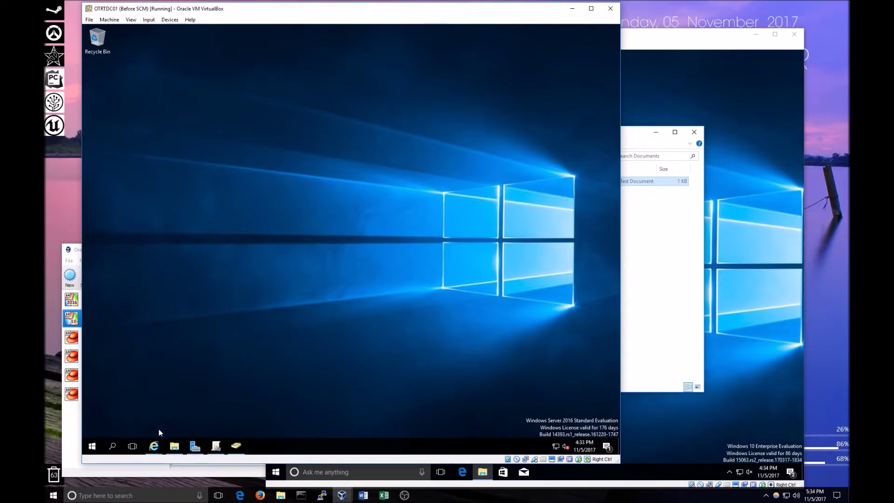
{"action": "mouse_move", "coordinate": [160, 450]}
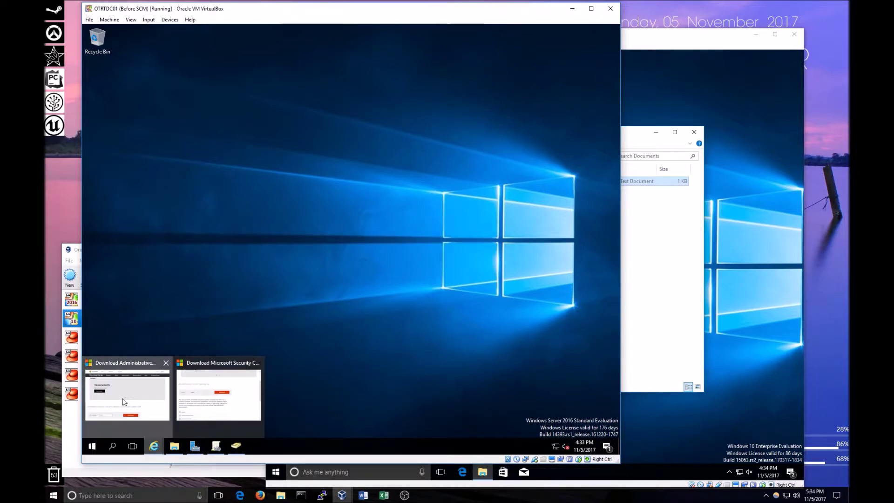
{"action": "left_click", "coordinate": [122, 399]}
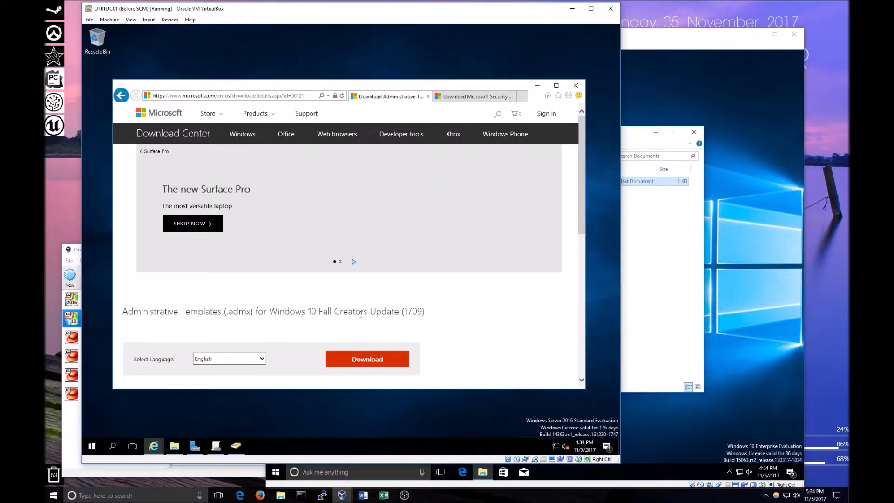
{"action": "scroll", "coordinate": [361, 314], "scroll_direction": "down", "scroll_amount": 1}
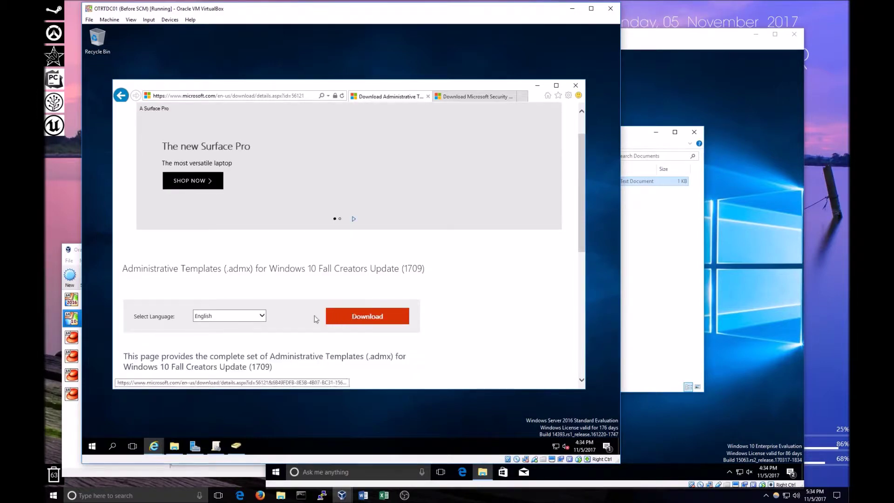
{"action": "left_click", "coordinate": [348, 317]}
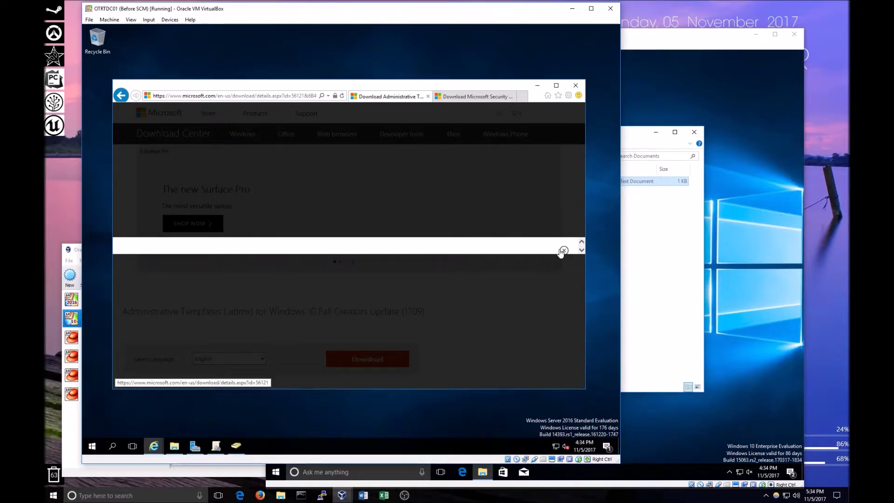
Dismiss the download notification, retry the Administrative Templates download, and close the prompt again.
{"action": "scroll", "coordinate": [528, 320], "scroll_direction": "down", "scroll_amount": 3}
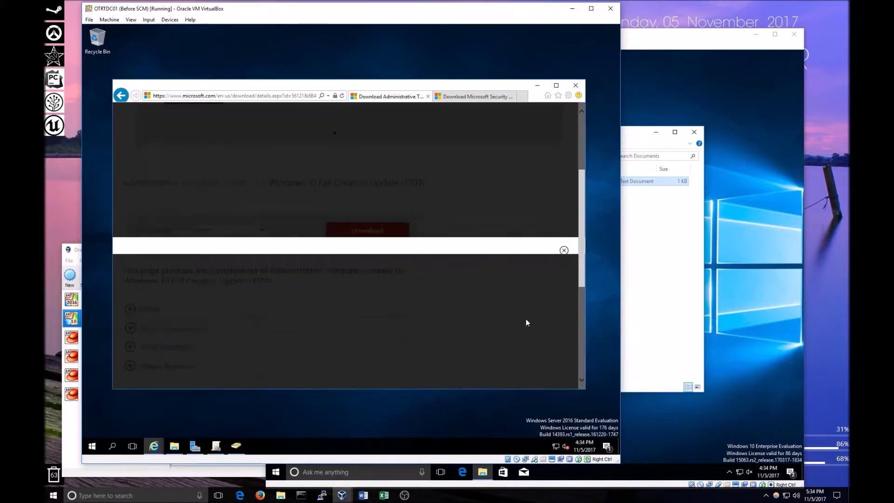
{"action": "scroll", "coordinate": [530, 314], "scroll_direction": "up", "scroll_amount": 3}
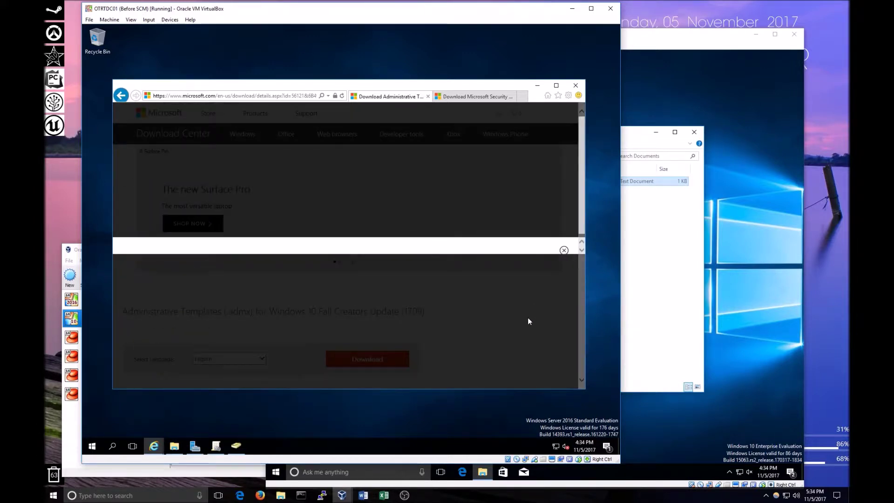
{"action": "left_click", "coordinate": [564, 251]}
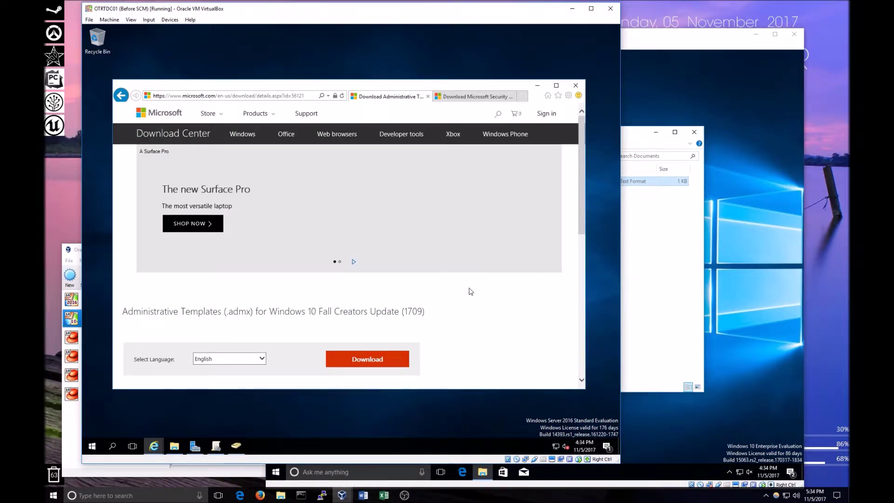
{"action": "scroll", "coordinate": [471, 291], "scroll_direction": "down", "scroll_amount": 2}
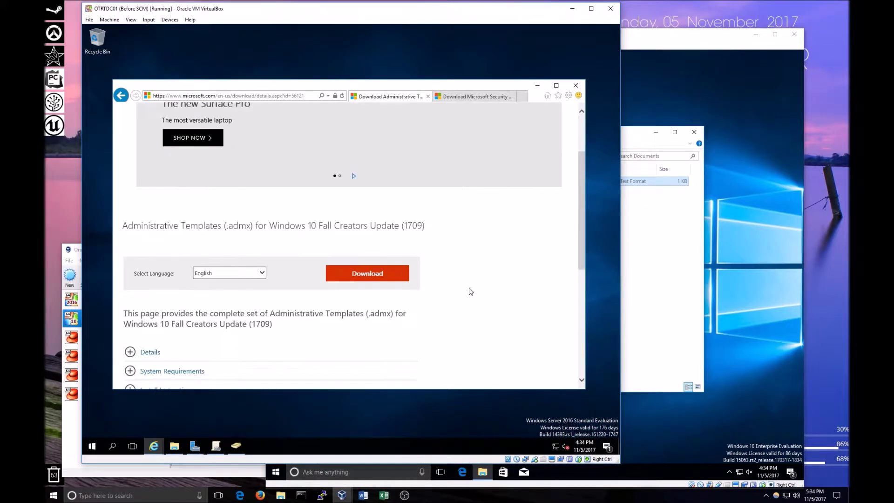
{"action": "left_click", "coordinate": [386, 276]}
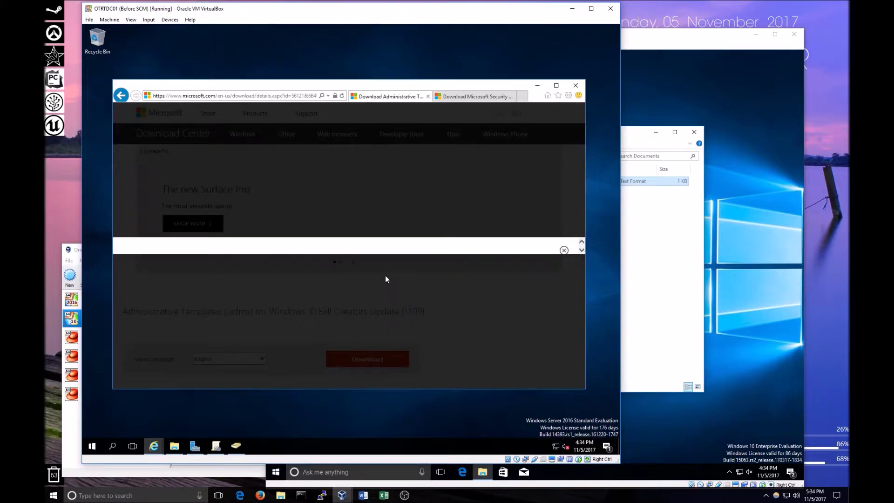
{"action": "scroll", "coordinate": [582, 247], "scroll_direction": "down", "scroll_amount": 6}
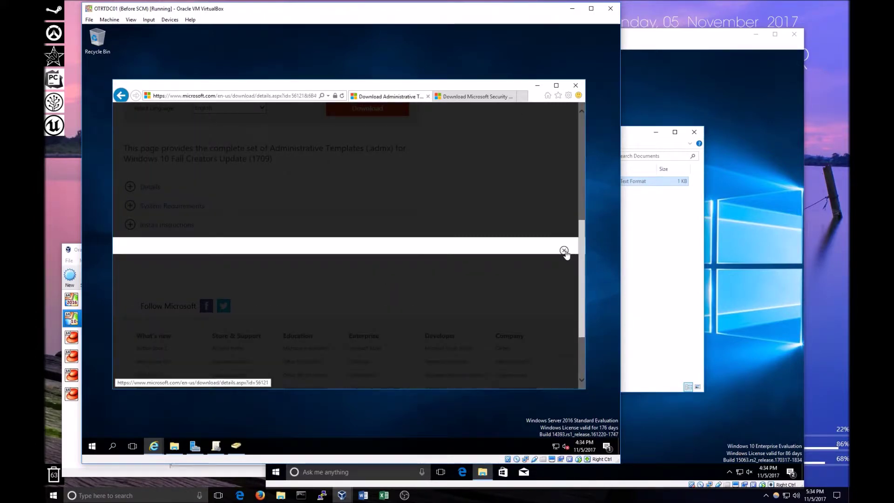
{"action": "left_click", "coordinate": [564, 251]}
{"action": "scroll", "coordinate": [520, 285], "scroll_direction": "down", "scroll_amount": 1}
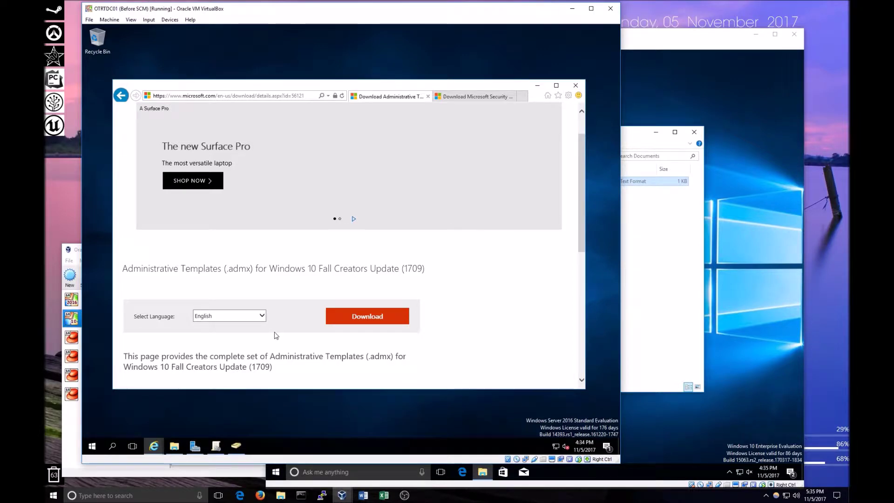
Open the OTRTDC01 VM settings in VirtualBox Manager at the Shared Folders page.
{"action": "left_click", "coordinate": [77, 251]}
{"action": "right_click", "coordinate": [110, 300]}
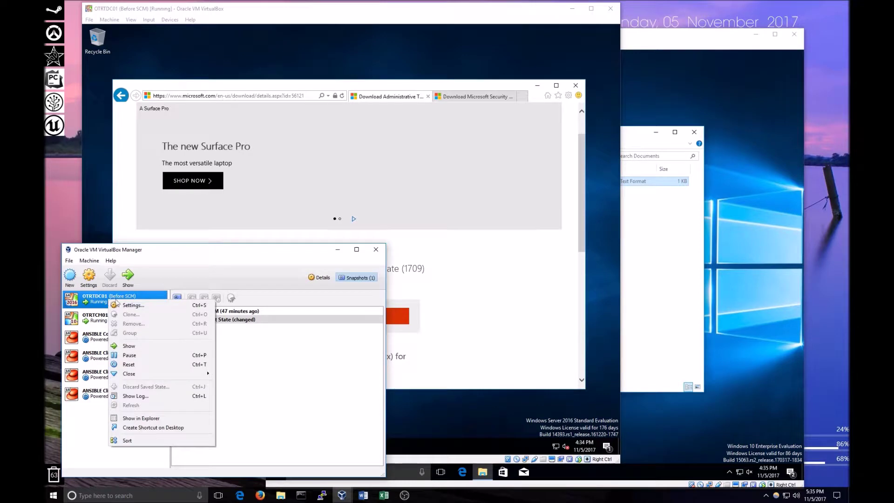
{"action": "left_click", "coordinate": [155, 307]}
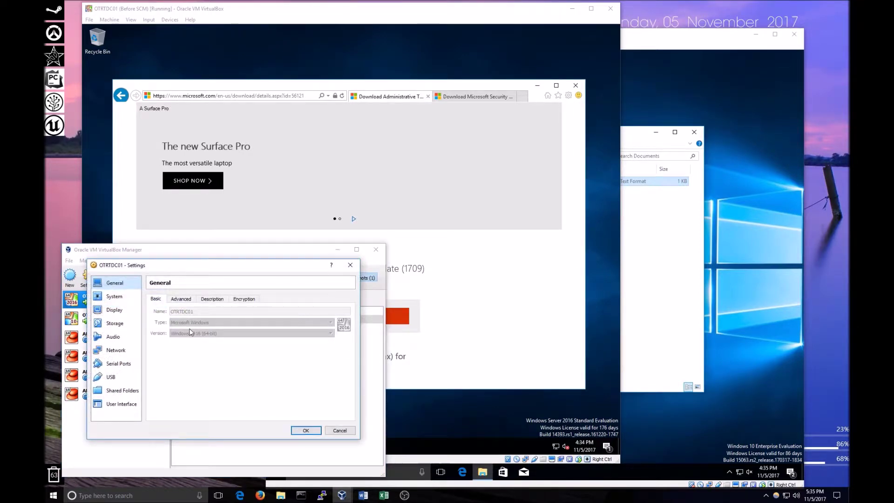
{"action": "left_click", "coordinate": [115, 322]}
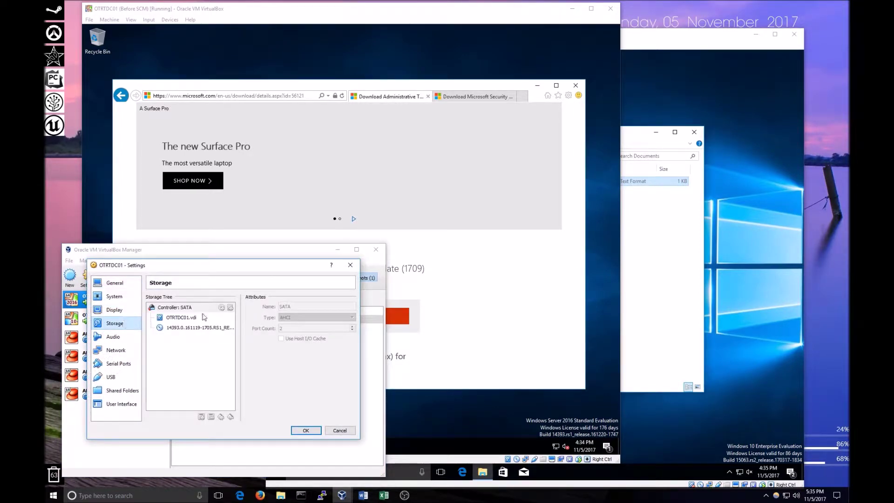
{"action": "mouse_move", "coordinate": [189, 321]}
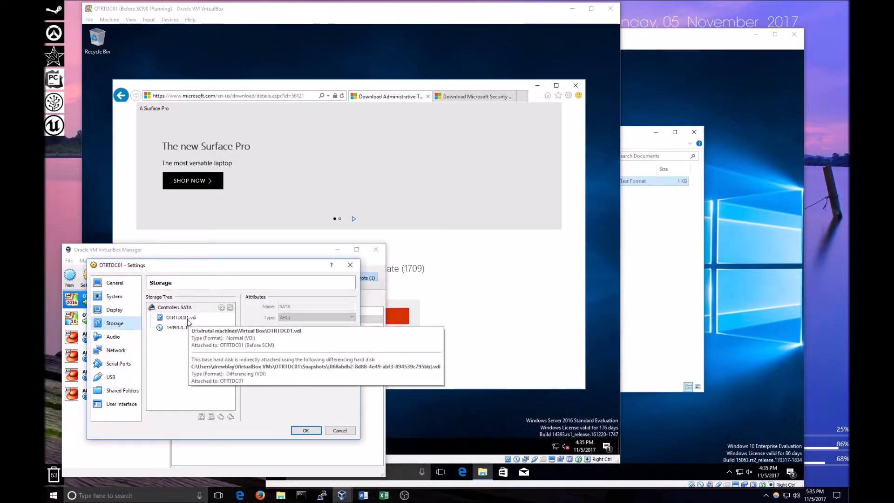
{"action": "left_click", "coordinate": [121, 390]}
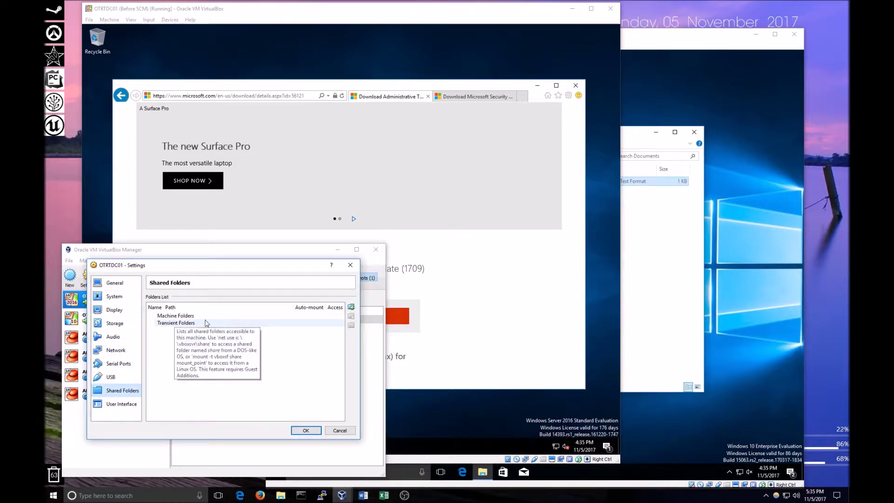
Add a shared folder pointing to a new host folder Downloads\Shared, save, and return to the VM.
{"action": "left_click", "coordinate": [351, 307]}
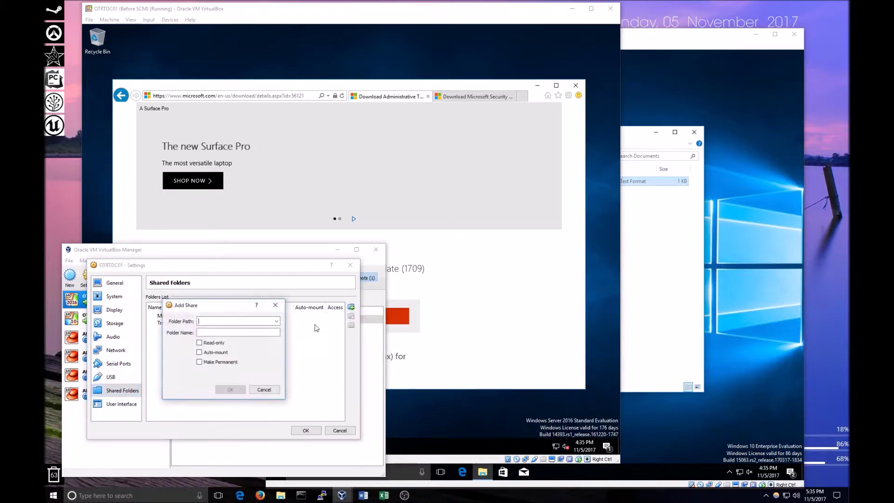
{"action": "left_click", "coordinate": [277, 321]}
{"action": "left_click", "coordinate": [237, 335]}
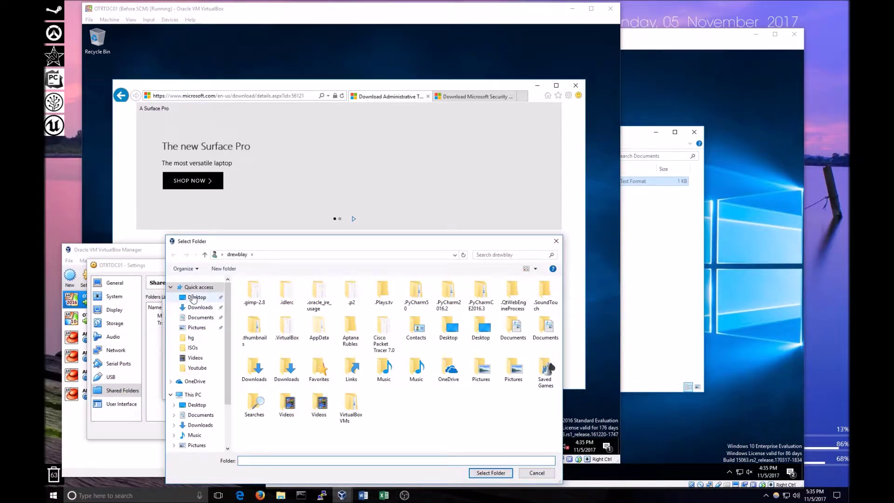
{"action": "left_click", "coordinate": [203, 308]}
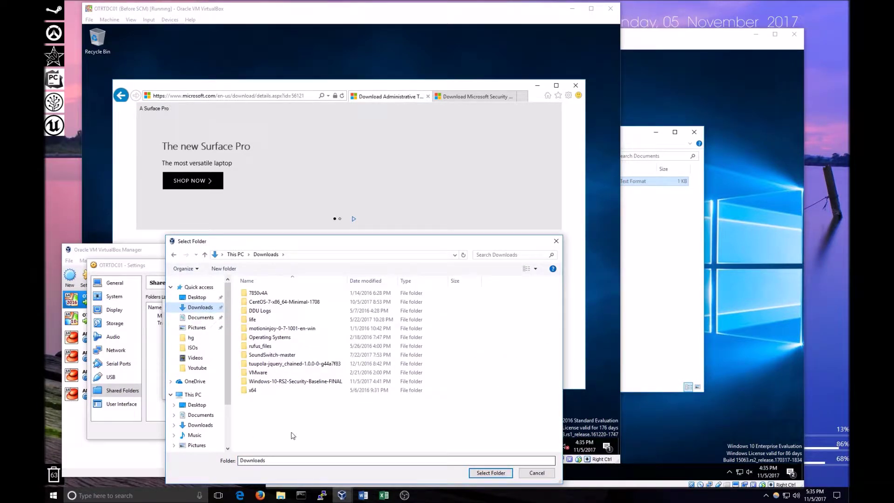
{"action": "left_click", "coordinate": [223, 269]}
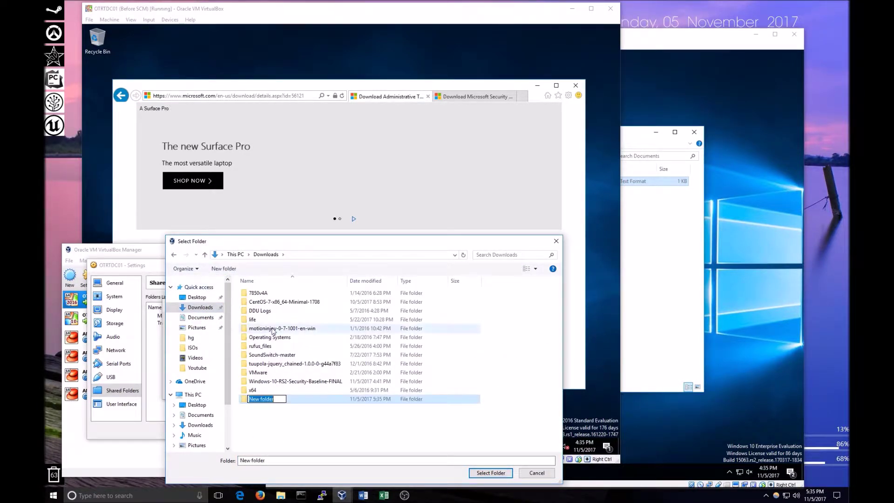
{"action": "type", "text": "Shared"}
{"action": "key", "text": "Return"}
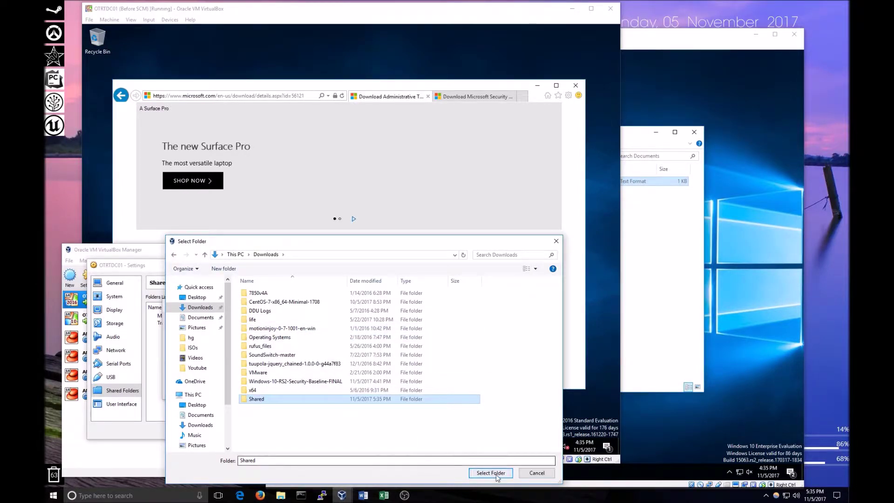
{"action": "left_click", "coordinate": [491, 472]}
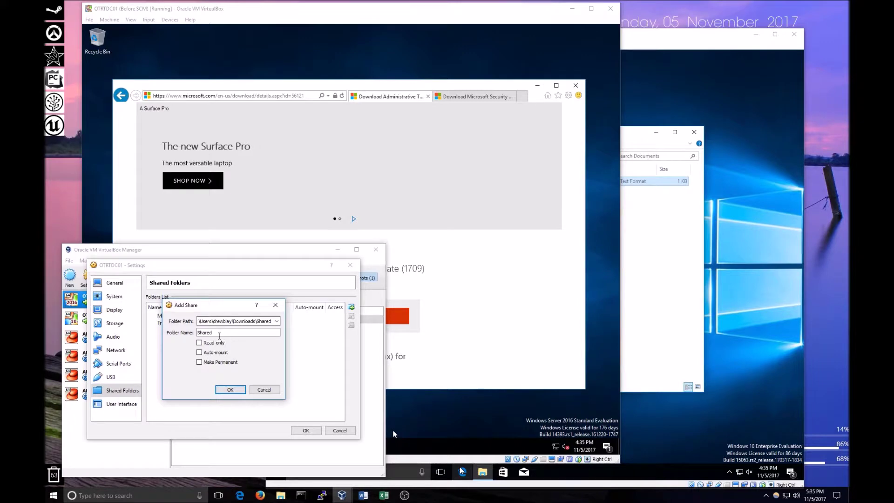
{"action": "left_click", "coordinate": [231, 389]}
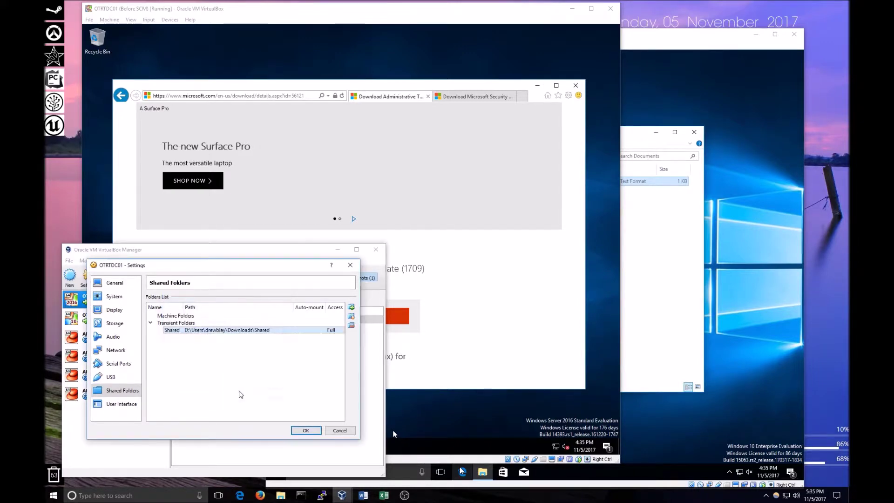
{"action": "left_click", "coordinate": [306, 431]}
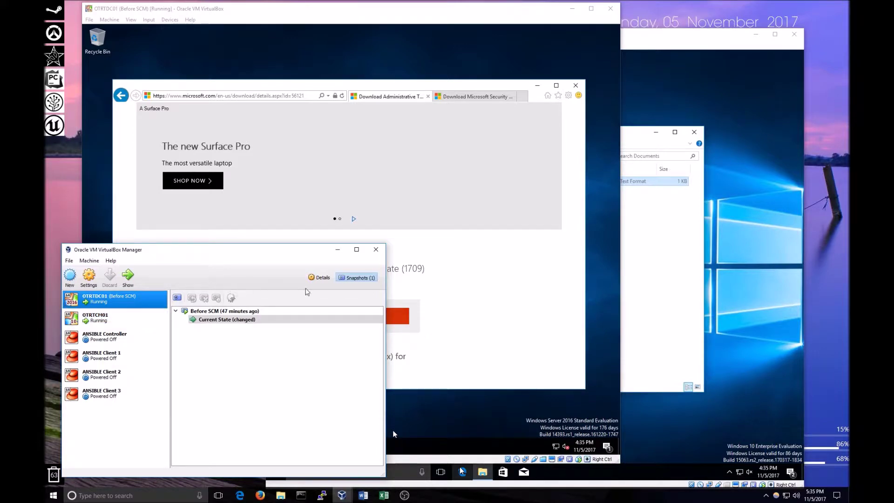
{"action": "left_click", "coordinate": [319, 277]}
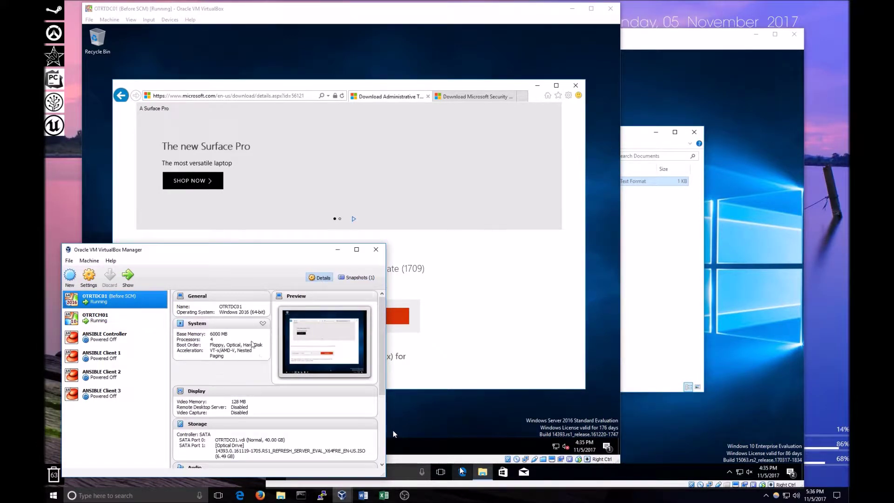
{"action": "left_click", "coordinate": [393, 434]}
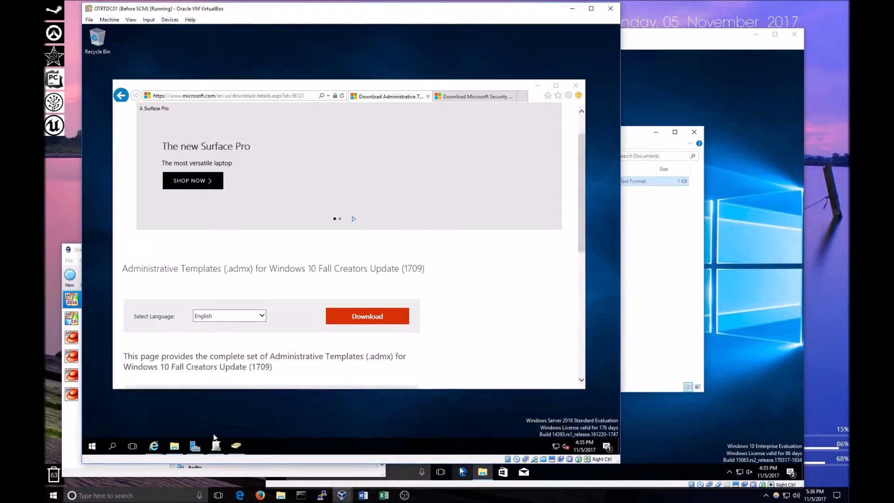
Show and refresh This PC in File Explorer on OTRTDC01, and minimize Internet Explorer.
{"action": "left_click", "coordinate": [175, 446]}
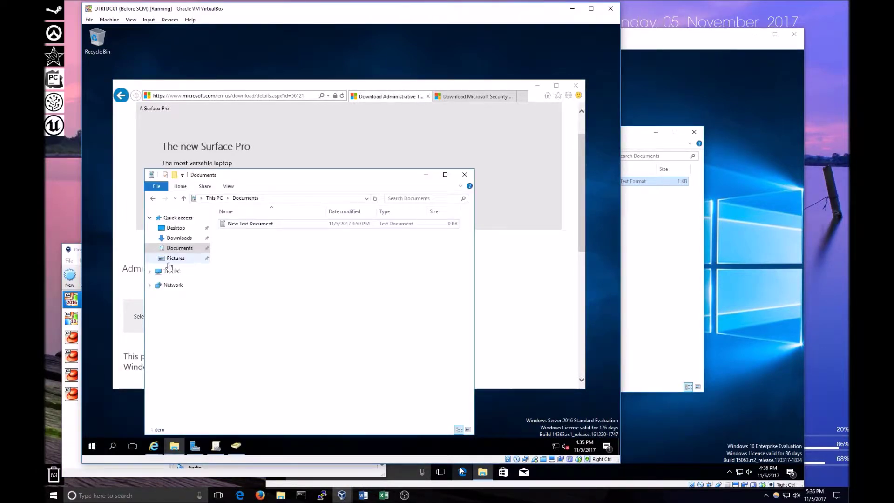
{"action": "left_click", "coordinate": [169, 272]}
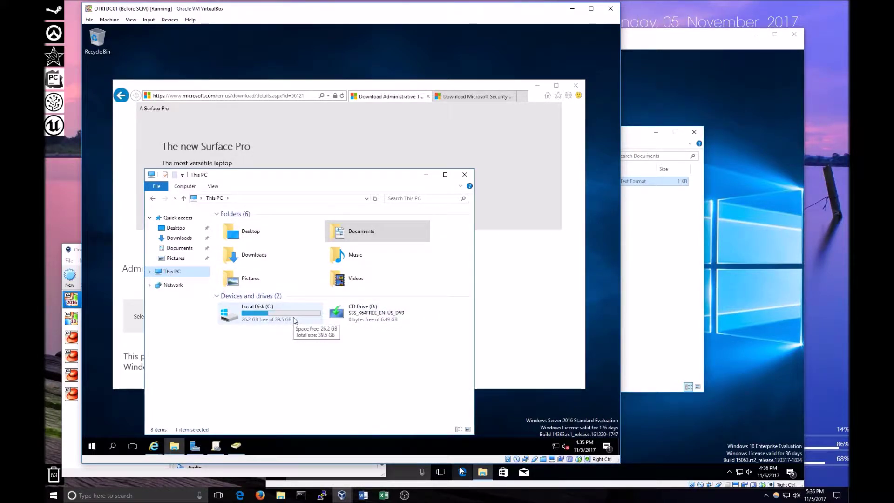
{"action": "left_click", "coordinate": [376, 199]}
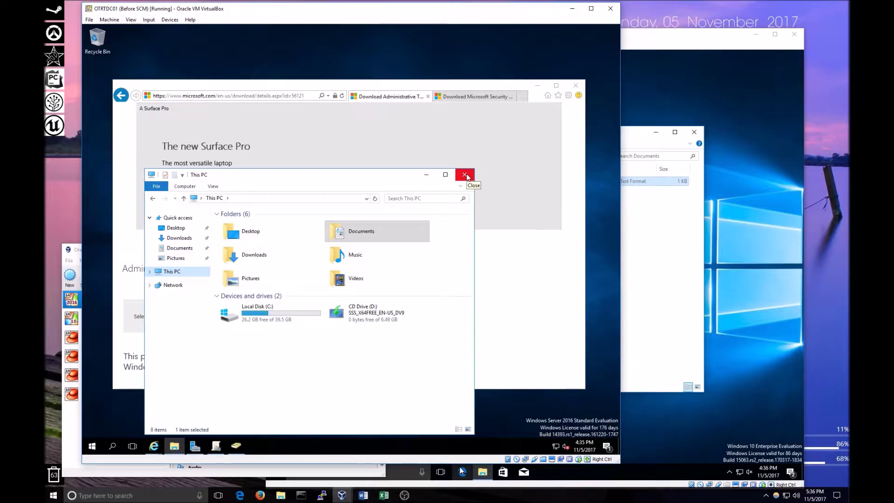
{"action": "left_click", "coordinate": [538, 85]}
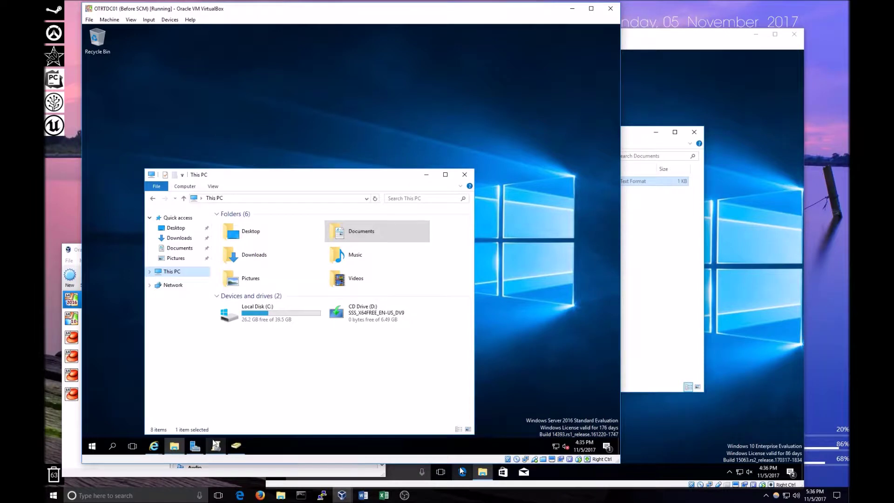
Start the New Share wizard from File and Storage Services > Shares in Server Manager.
{"action": "left_click", "coordinate": [195, 446]}
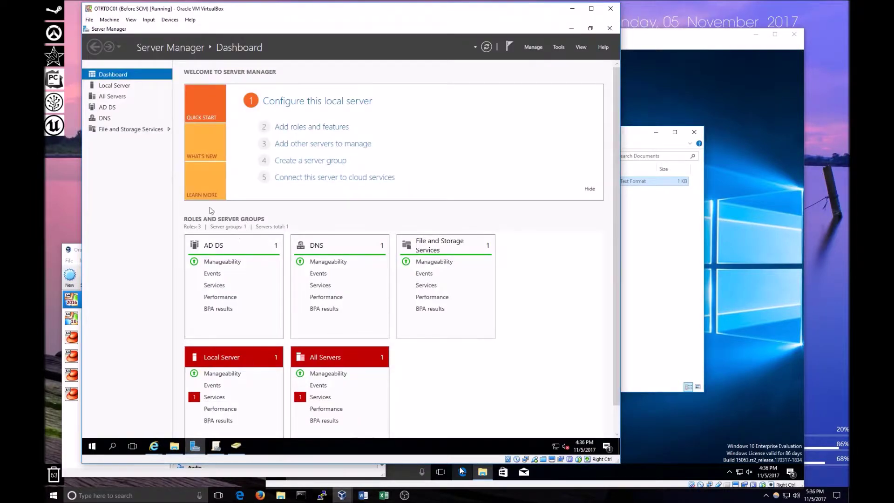
{"action": "left_click", "coordinate": [153, 130]}
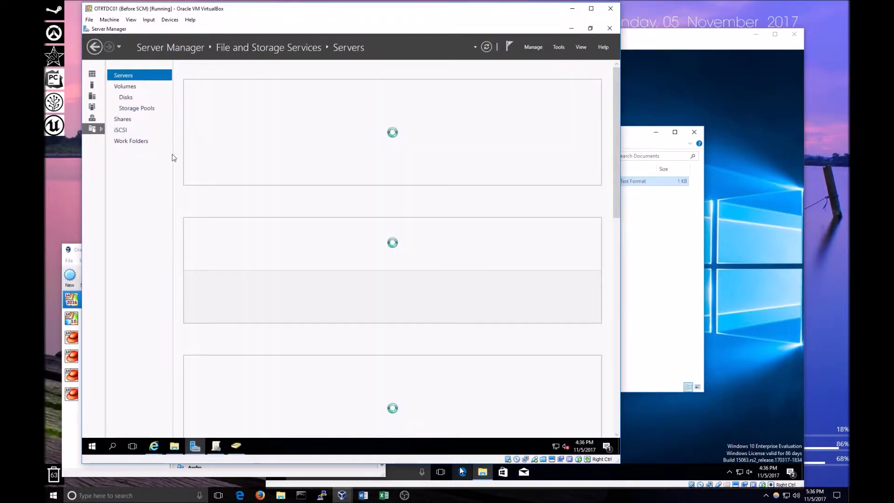
{"action": "left_click", "coordinate": [129, 119]}
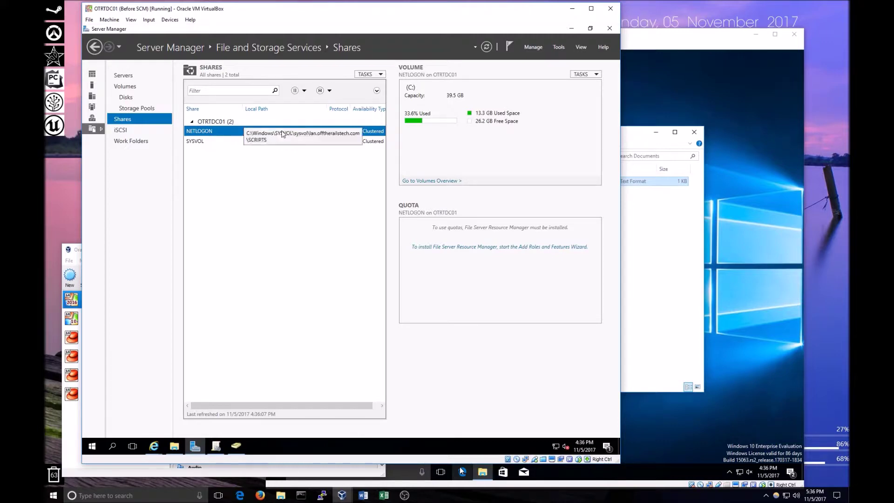
{"action": "right_click", "coordinate": [286, 171]}
{"action": "left_click", "coordinate": [298, 185]}
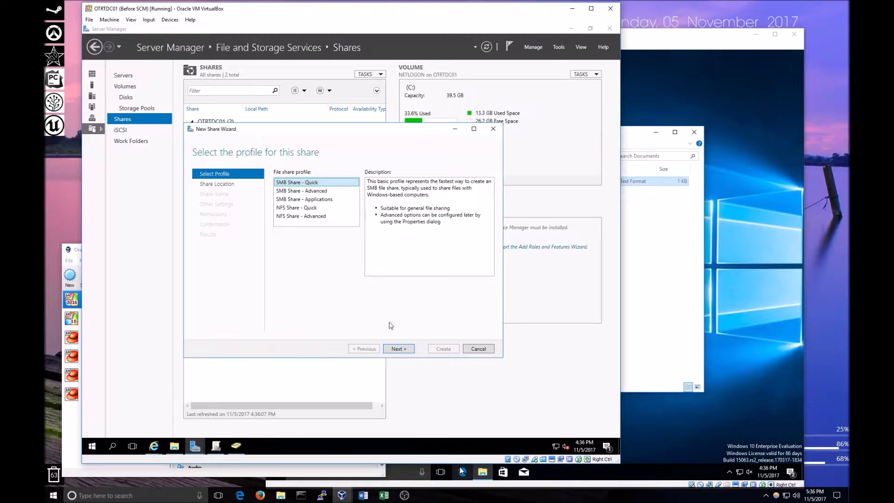
Choose SMB Share - Quick with a custom path on a new folder C:\shared.
{"action": "left_click", "coordinate": [396, 349]}
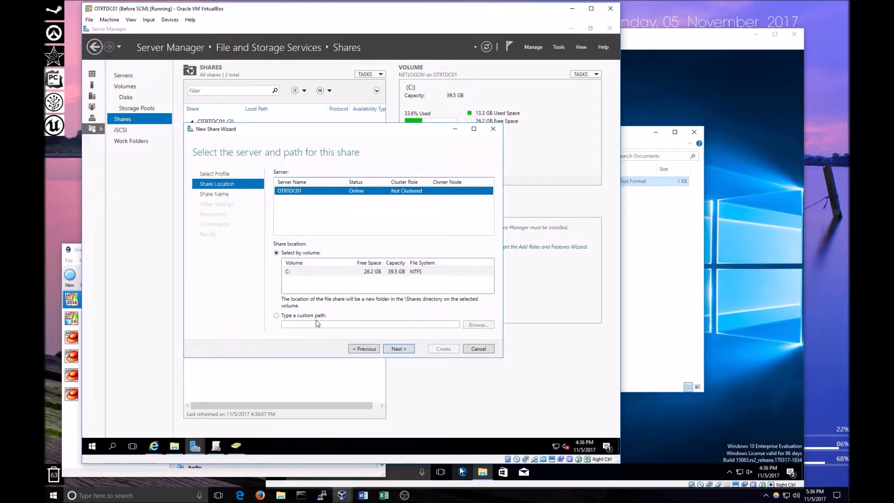
{"action": "left_click", "coordinate": [312, 316]}
{"action": "left_click", "coordinate": [488, 326]}
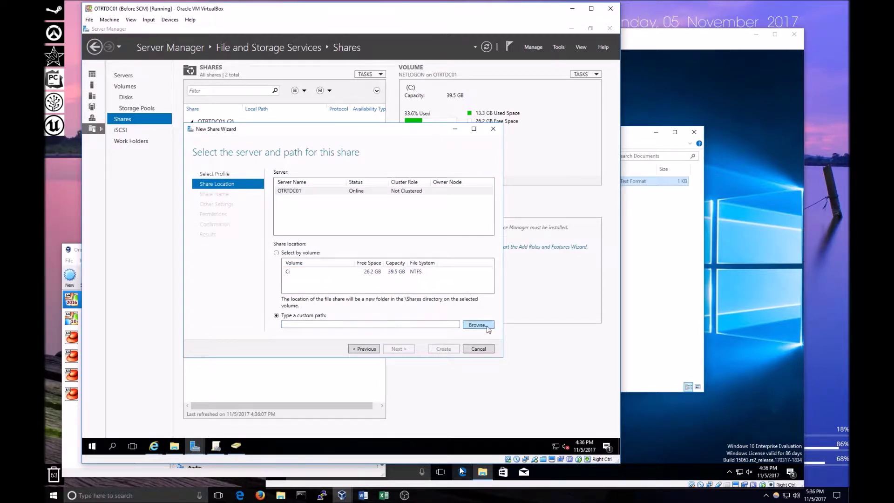
{"action": "left_click", "coordinate": [222, 178]}
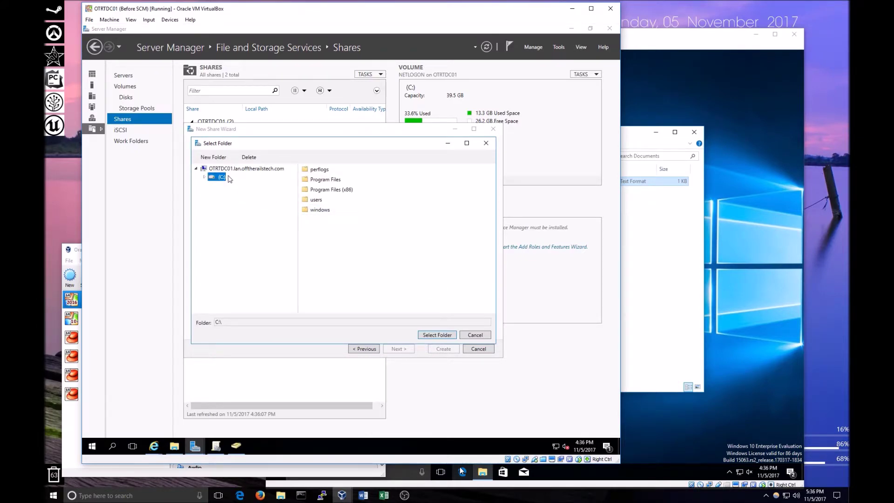
{"action": "left_click", "coordinate": [213, 157]}
{"action": "type", "text": "dh"}
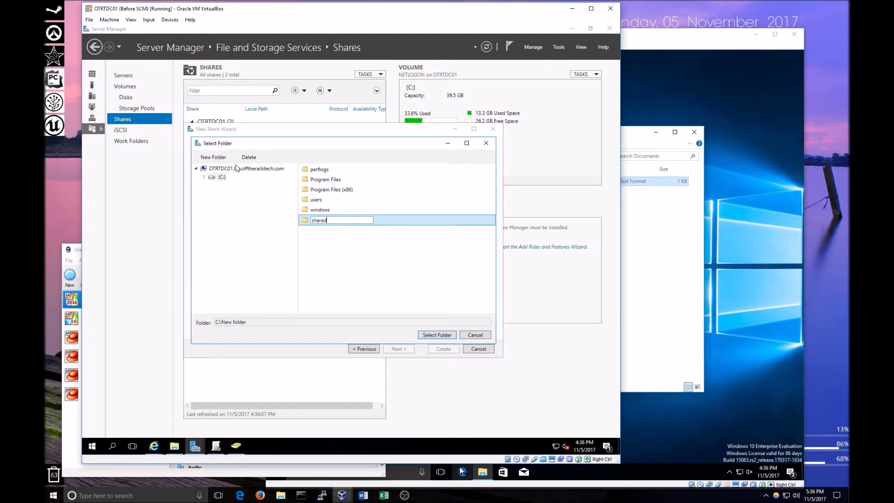
{"action": "key", "text": "Return"}
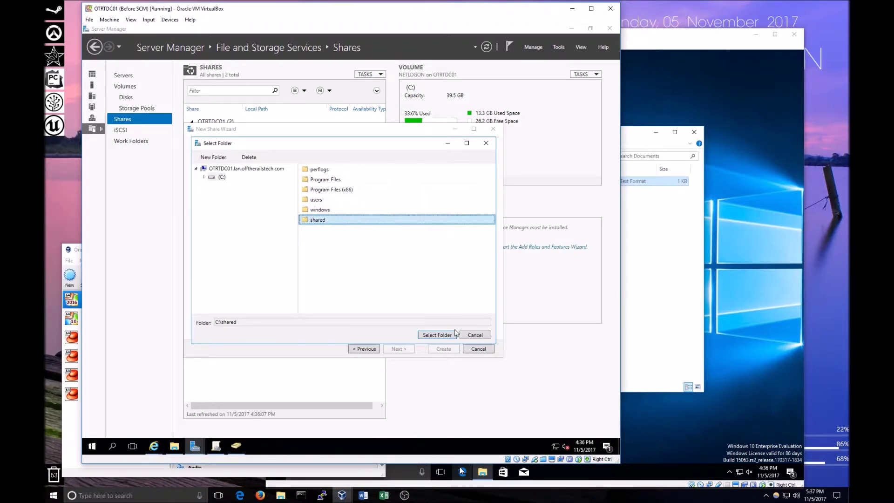
{"action": "left_click", "coordinate": [447, 335]}
Keep the default share name 'shared', settings and permissions, and create the share.
{"action": "left_click", "coordinate": [398, 349]}
{"action": "left_click", "coordinate": [399, 349]}
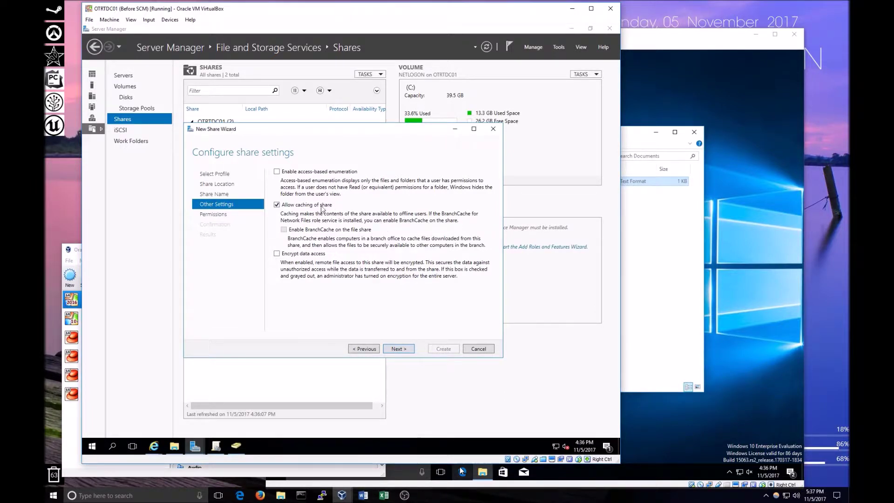
{"action": "left_click", "coordinate": [404, 349]}
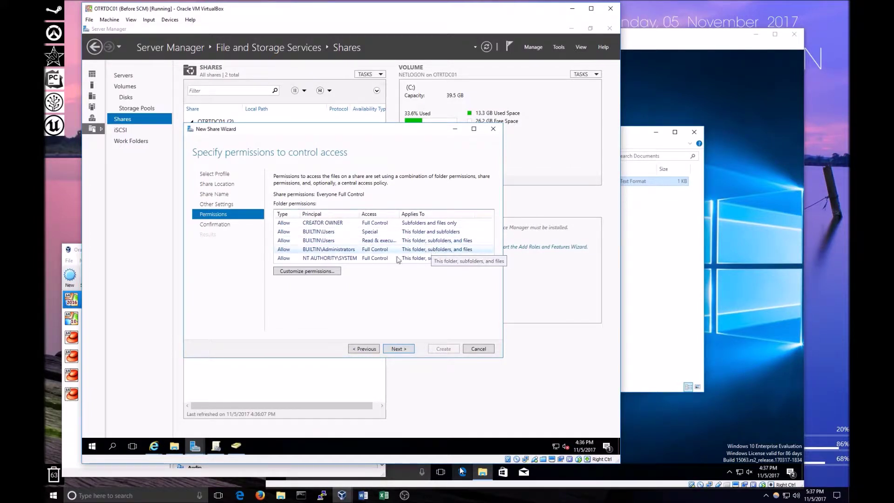
{"action": "left_click", "coordinate": [400, 351]}
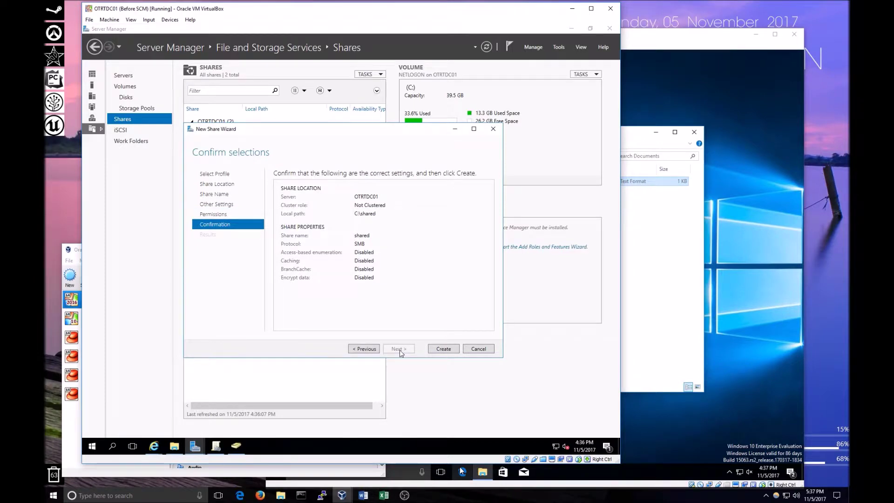
{"action": "left_click", "coordinate": [453, 349]}
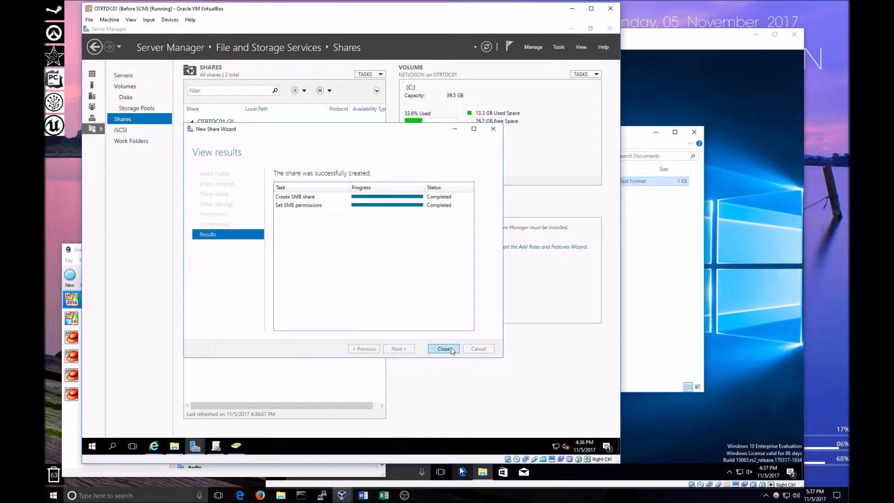
{"action": "left_click", "coordinate": [439, 352]}
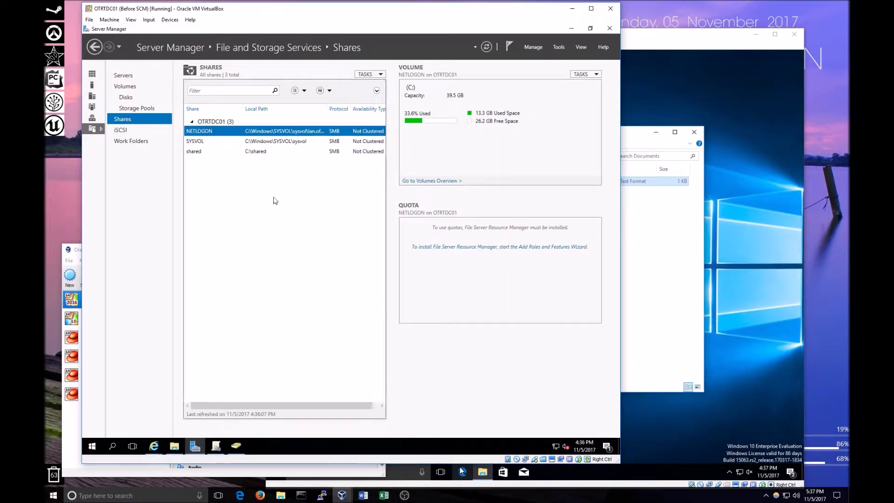
Minimize Server Manager and open Local Disk (C:) in File Explorer to the shared folder.
{"action": "left_click", "coordinate": [576, 28]}
{"action": "left_click_drag", "start_coordinate": [379, 174], "coordinate": [399, 136]}
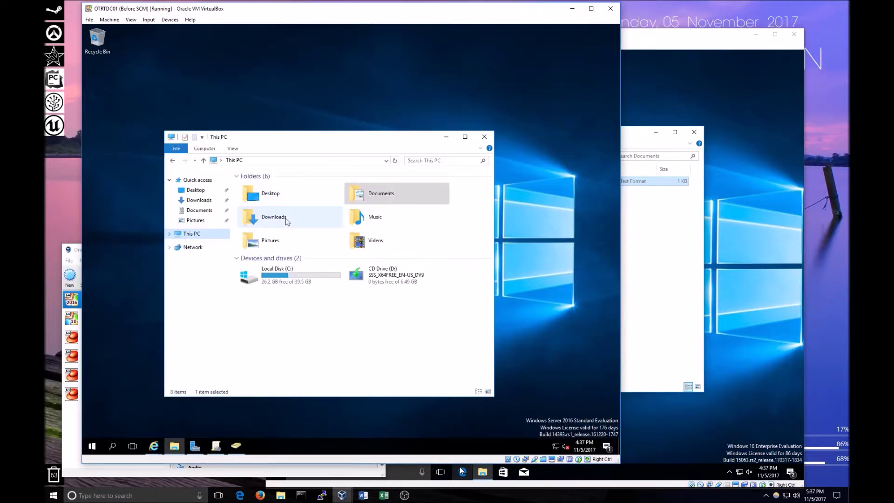
{"action": "double_click", "coordinate": [290, 279]}
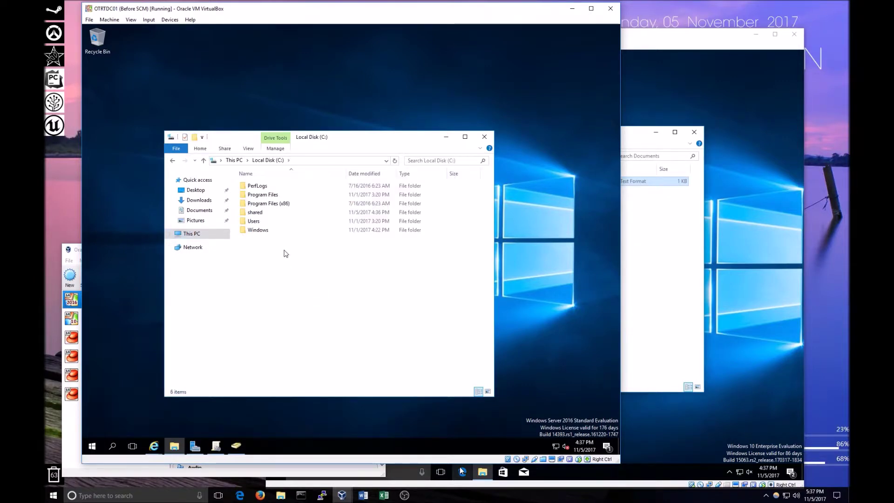
{"action": "right_click", "coordinate": [262, 212]}
Add a domain user to the shared folder's Security permissions, then return to the client VM.
{"action": "left_click", "coordinate": [298, 361]}
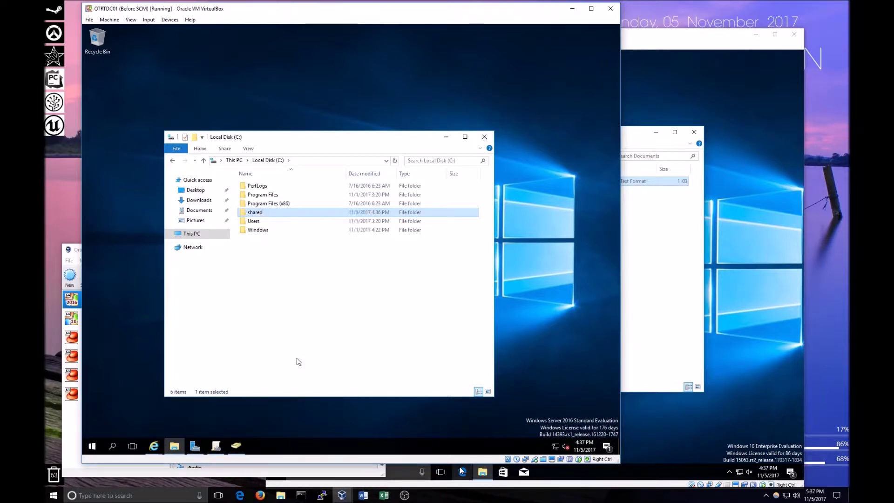
{"action": "left_click", "coordinate": [322, 233]}
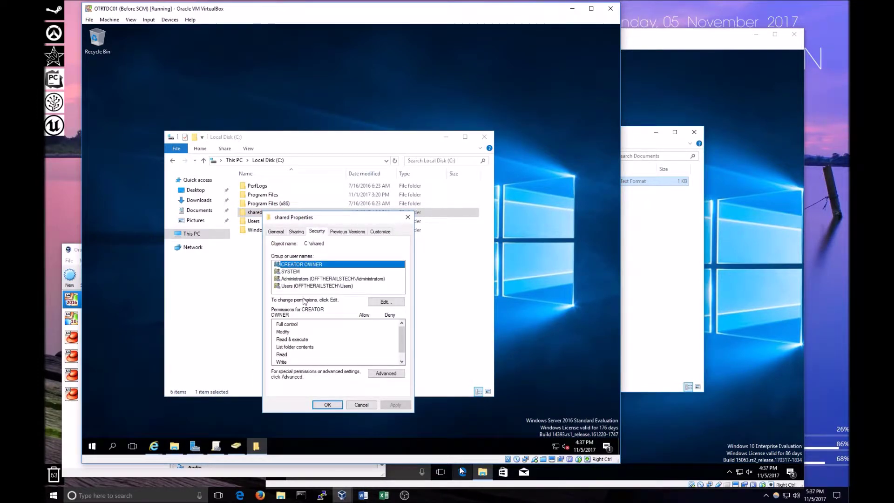
{"action": "left_click", "coordinate": [390, 303]}
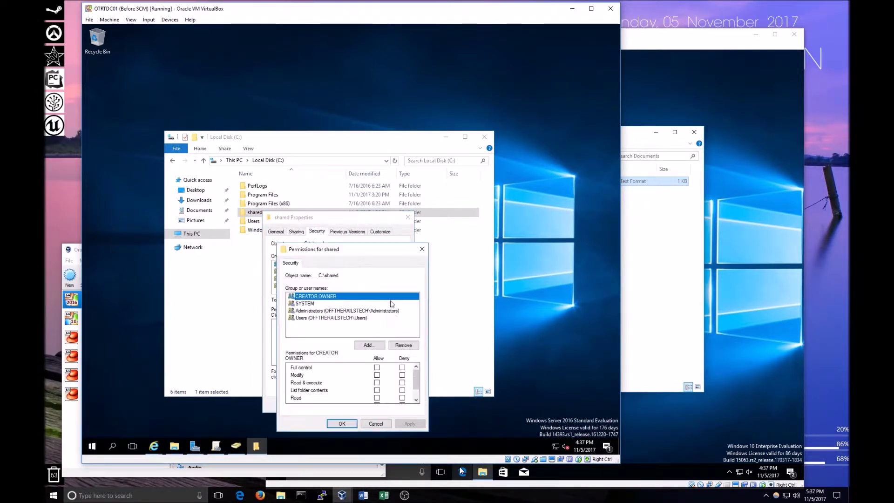
{"action": "left_click", "coordinate": [369, 345]}
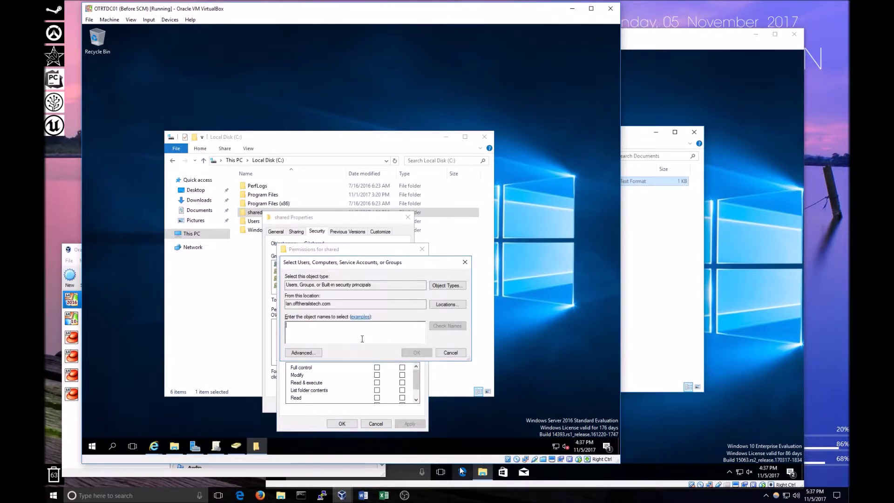
{"action": "type", "text": "Jon Snow"}
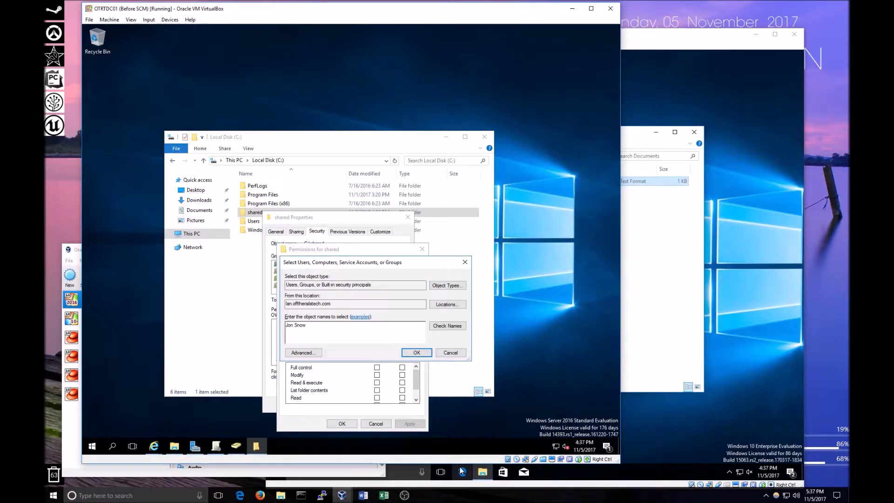
{"action": "left_click", "coordinate": [432, 326]}
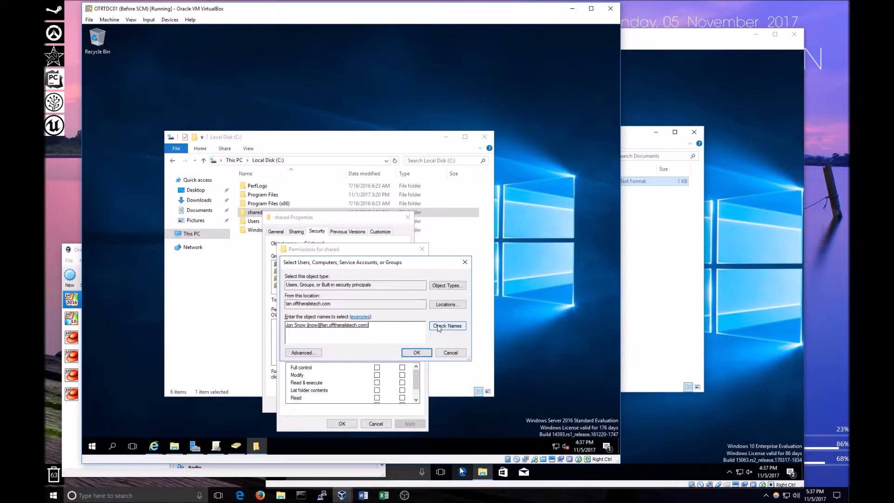
{"action": "left_click", "coordinate": [405, 353]}
{"action": "left_click", "coordinate": [377, 368]}
{"action": "left_click", "coordinate": [409, 424]}
{"action": "left_click", "coordinate": [375, 423]}
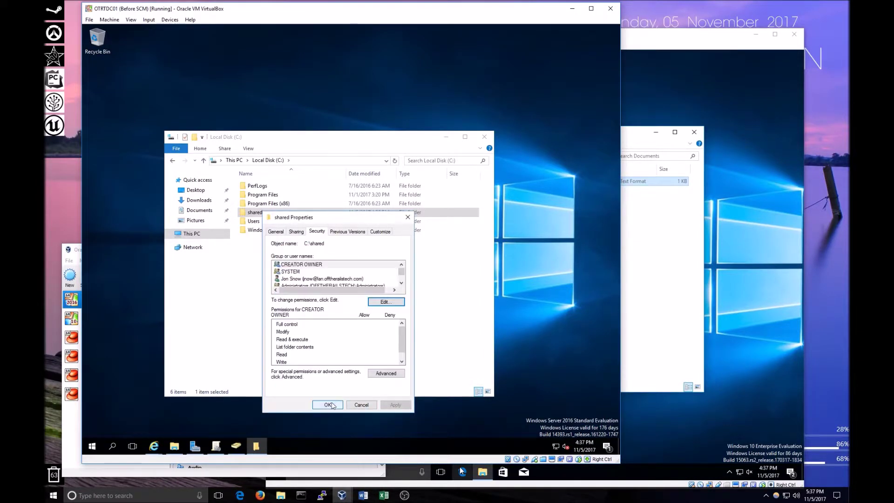
{"action": "left_click", "coordinate": [365, 407]}
{"action": "left_click", "coordinate": [683, 316]}
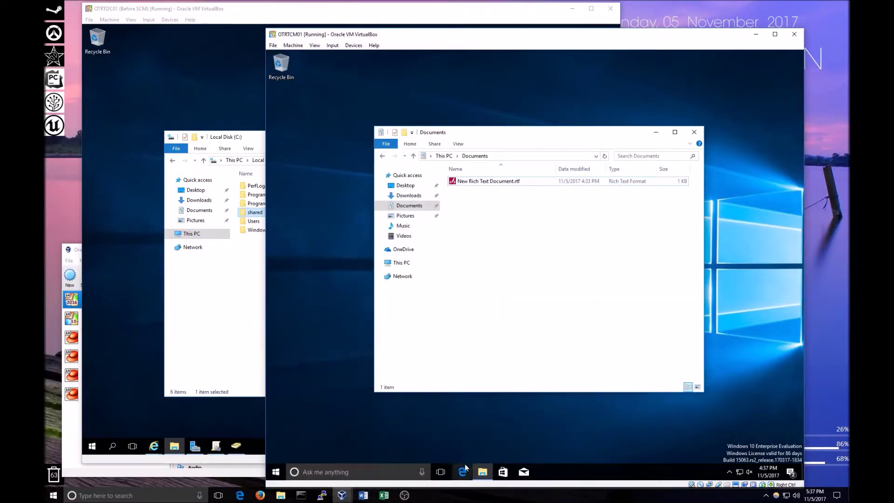
Launch Edge on the client and bring up the DC's Administrative Templates download page.
{"action": "left_click", "coordinate": [463, 471]}
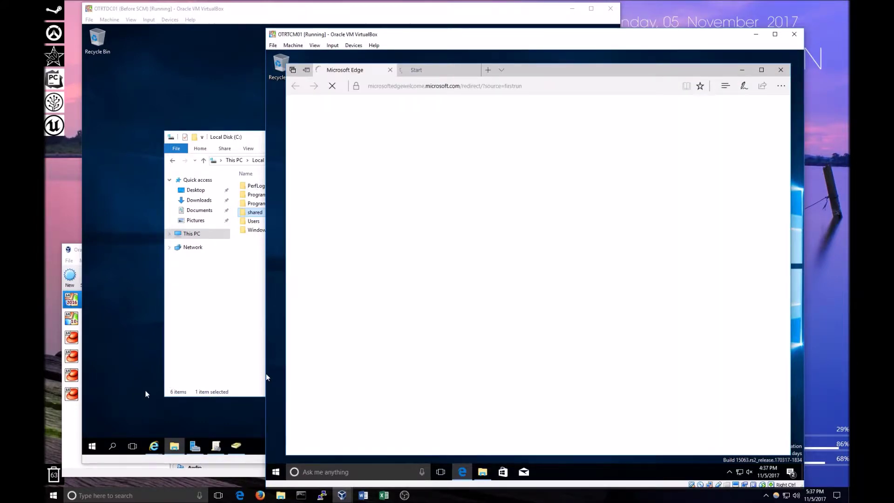
{"action": "left_click", "coordinate": [130, 402]}
{"action": "mouse_move", "coordinate": [152, 447]}
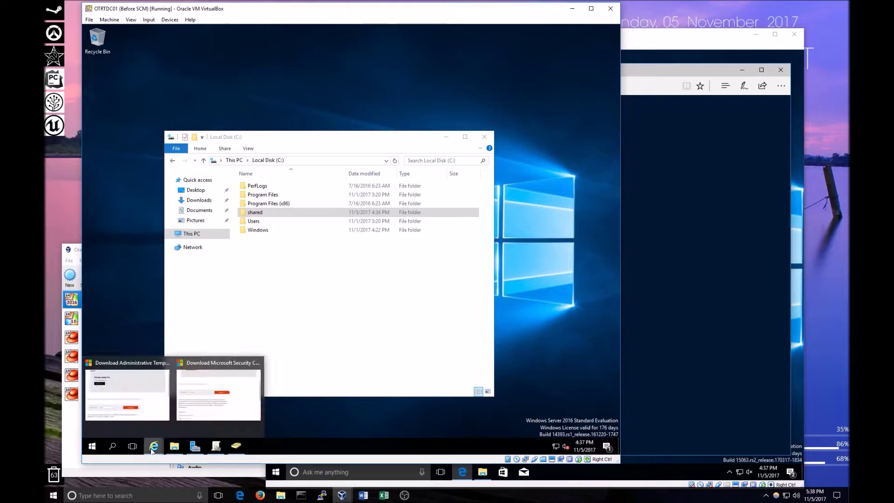
{"action": "left_click", "coordinate": [126, 397]}
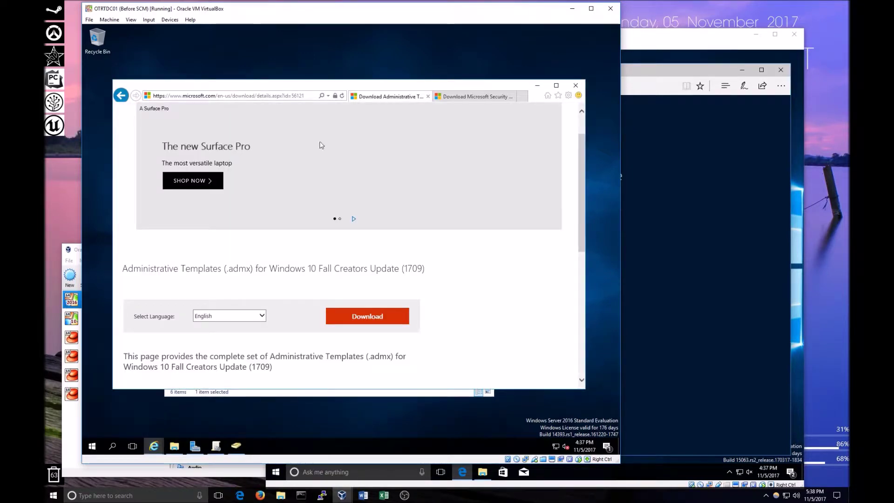
Arrange the client and DC VM windows side by side and open This PC on the client.
{"action": "left_click", "coordinate": [664, 201]}
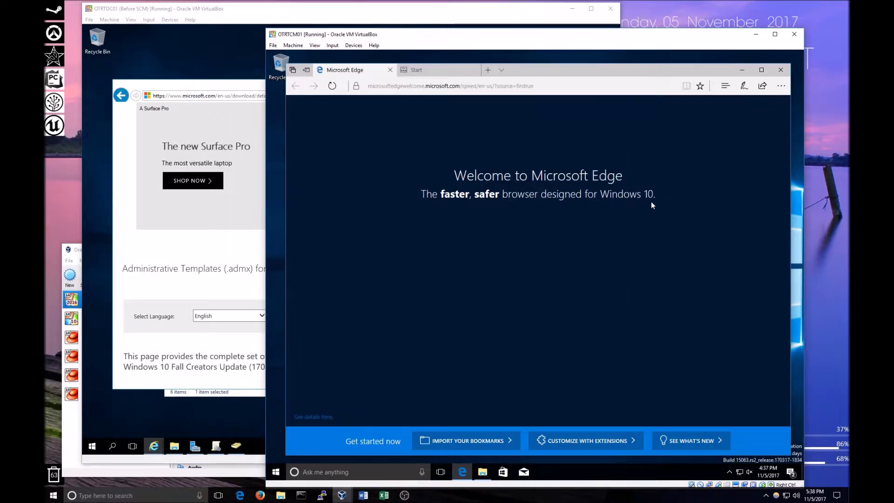
{"action": "left_click_drag", "start_coordinate": [432, 36], "coordinate": [481, 35]}
{"action": "left_click", "coordinate": [260, 87]}
{"action": "left_click_drag", "start_coordinate": [260, 86], "coordinate": [248, 52]}
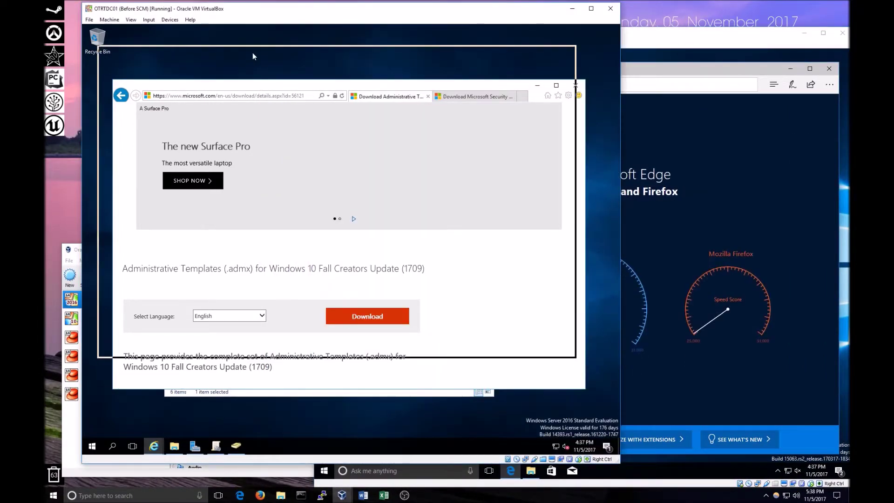
{"action": "left_click", "coordinate": [639, 44]}
{"action": "left_click_drag", "start_coordinate": [638, 42], "coordinate": [659, 45]}
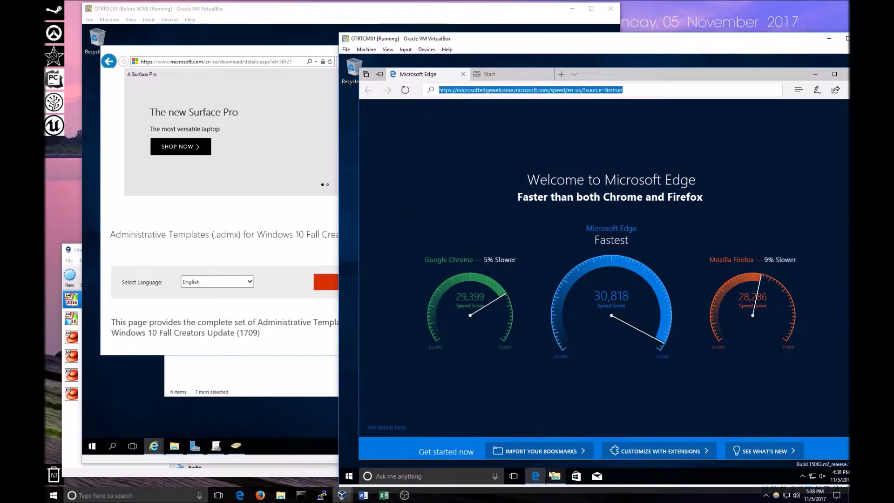
{"action": "left_click", "coordinate": [555, 476]}
{"action": "left_click", "coordinate": [484, 268]}
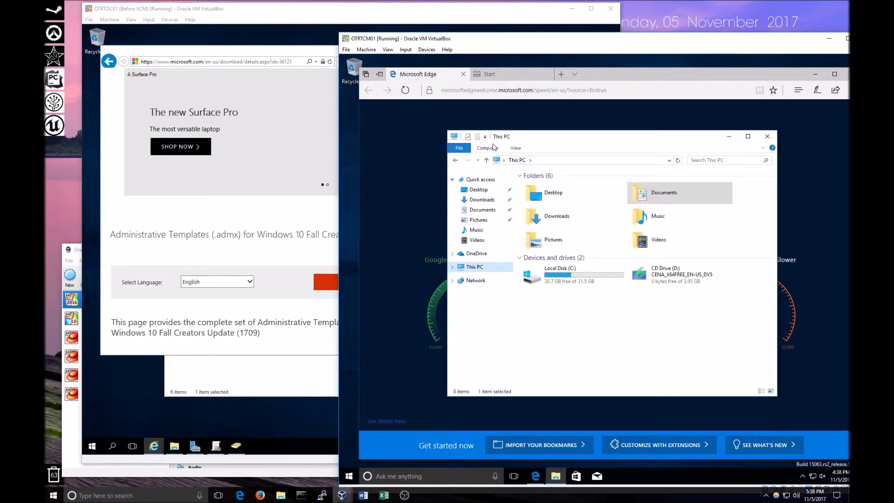
Start Map network drive on the client and open the DC shared folder's Sharing properties.
{"action": "left_click", "coordinate": [493, 148]}
{"action": "left_click", "coordinate": [558, 175]}
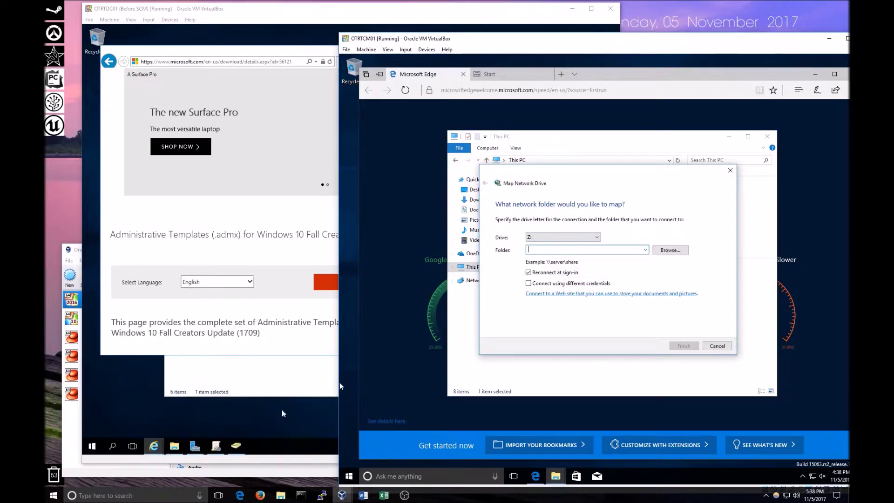
{"action": "left_click", "coordinate": [305, 385]}
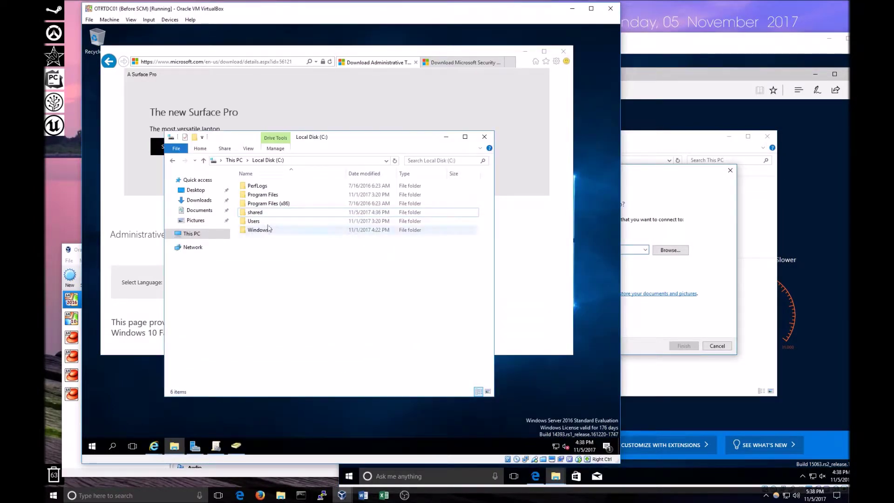
{"action": "double_click", "coordinate": [255, 212]}
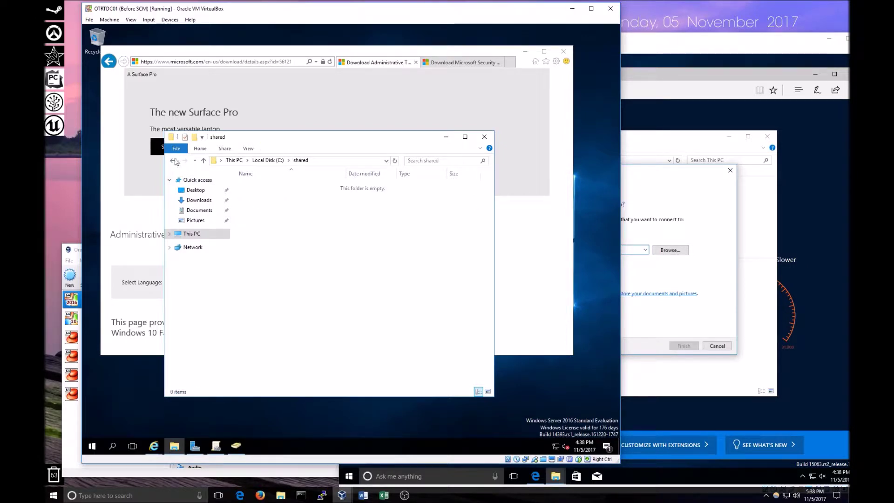
{"action": "left_click", "coordinate": [173, 161]}
{"action": "right_click", "coordinate": [254, 214]}
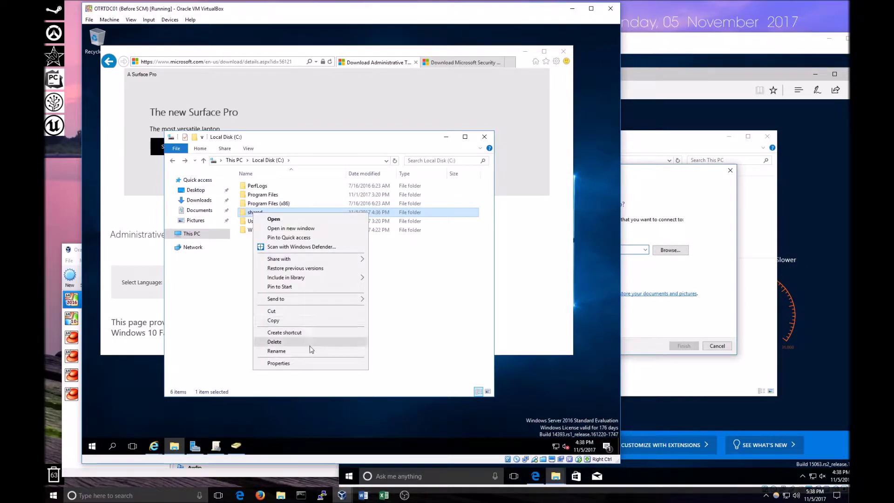
{"action": "left_click", "coordinate": [310, 363]}
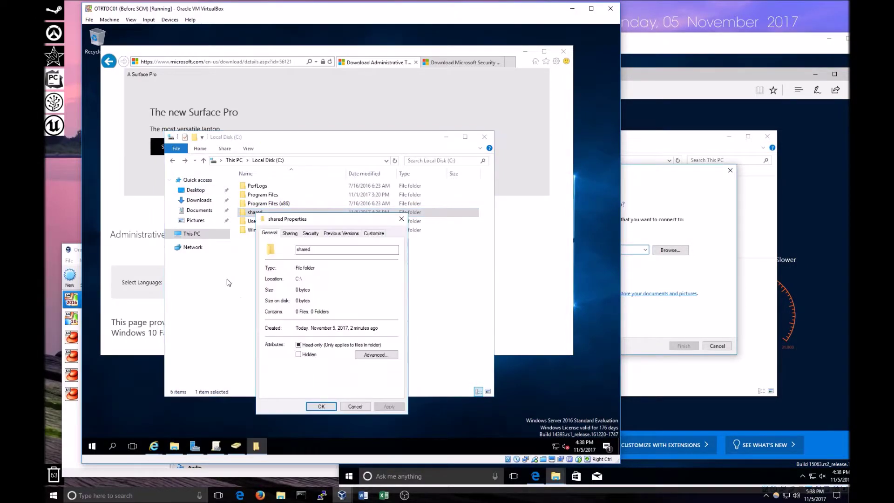
{"action": "left_click", "coordinate": [290, 233]}
Copy the \\OTRTDC01\shared network path and map it as drive Z: on the client.
{"action": "left_click_drag", "start_coordinate": [320, 278], "coordinate": [268, 279]}
{"action": "right_click", "coordinate": [279, 279]}
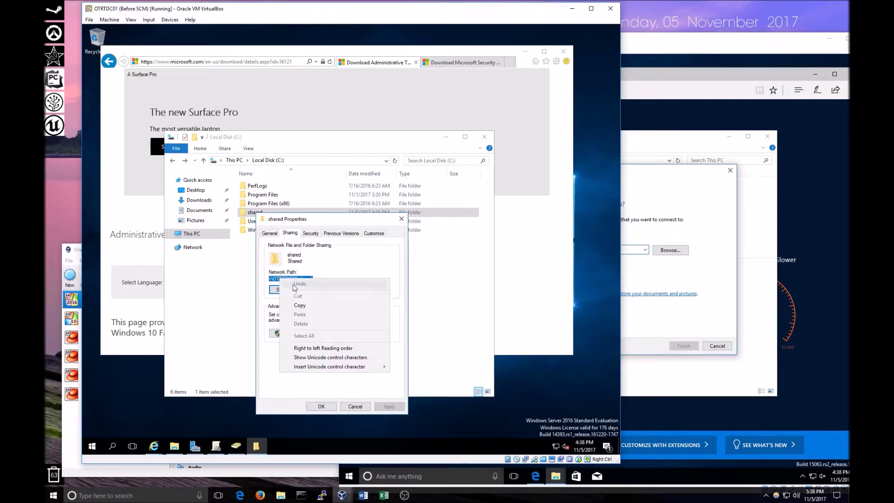
{"action": "left_click", "coordinate": [307, 305]}
{"action": "left_click", "coordinate": [645, 279]}
{"action": "right_click", "coordinate": [554, 249]}
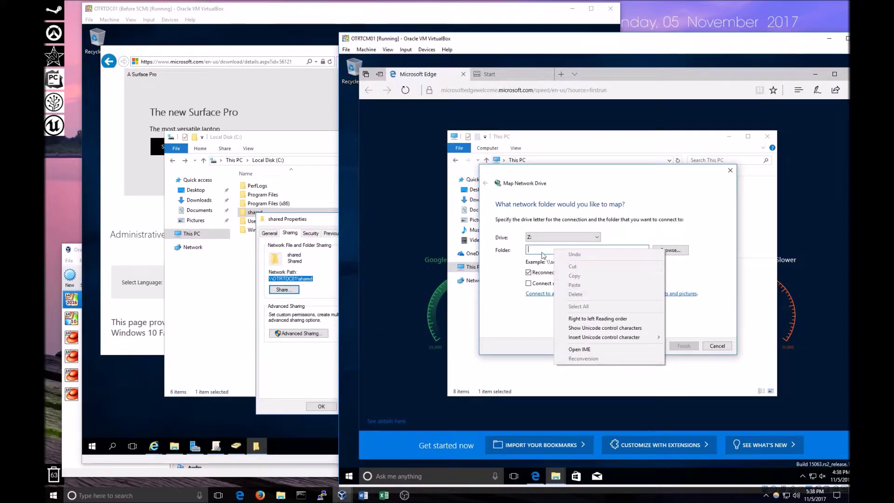
{"action": "left_click", "coordinate": [533, 247]}
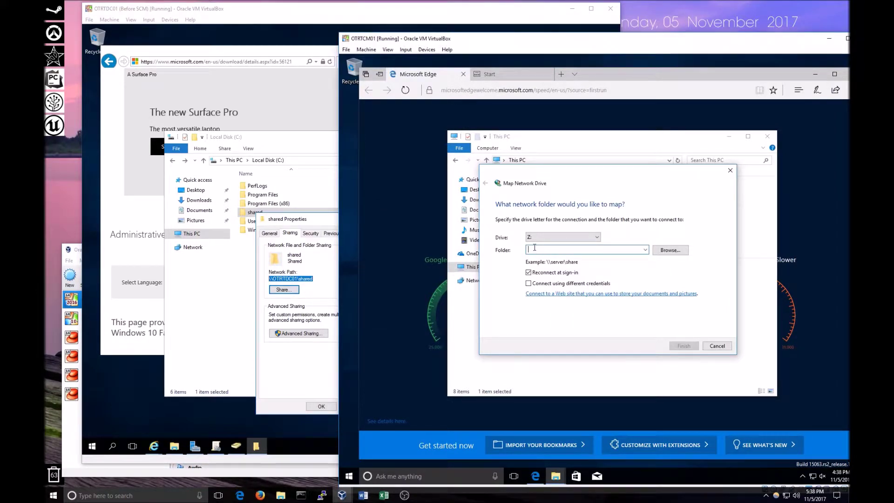
{"action": "type", "text": "\\\\OTRTDC01\\shared"}
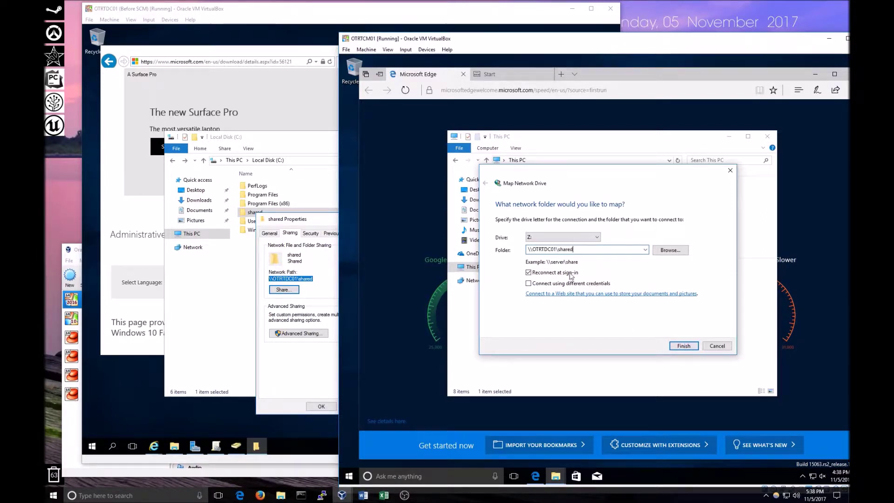
{"action": "left_click", "coordinate": [684, 346]}
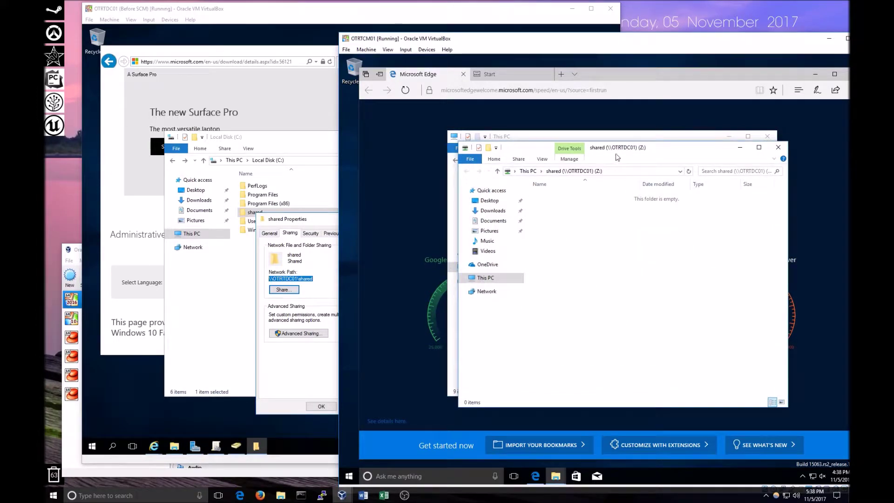
{"action": "left_click_drag", "start_coordinate": [667, 151], "coordinate": [548, 160]}
Load google.com in Edge on the client VM.
{"action": "left_click", "coordinate": [499, 91]}
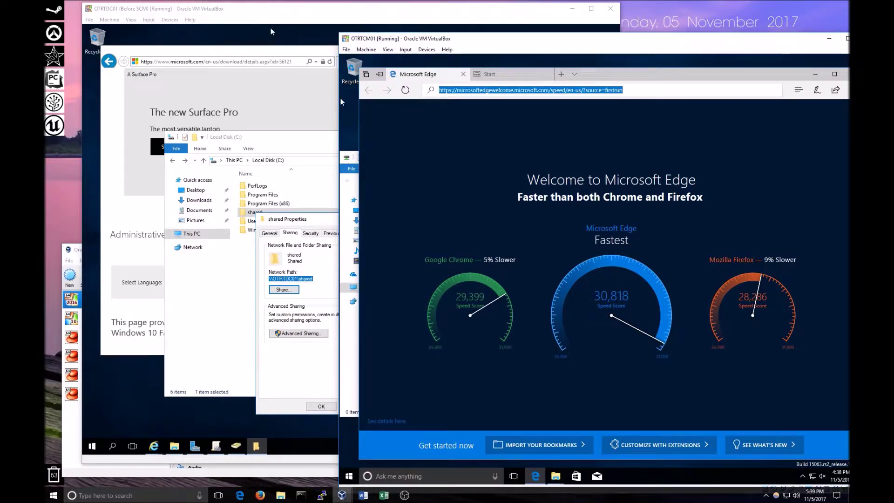
{"action": "type", "text": "g"}
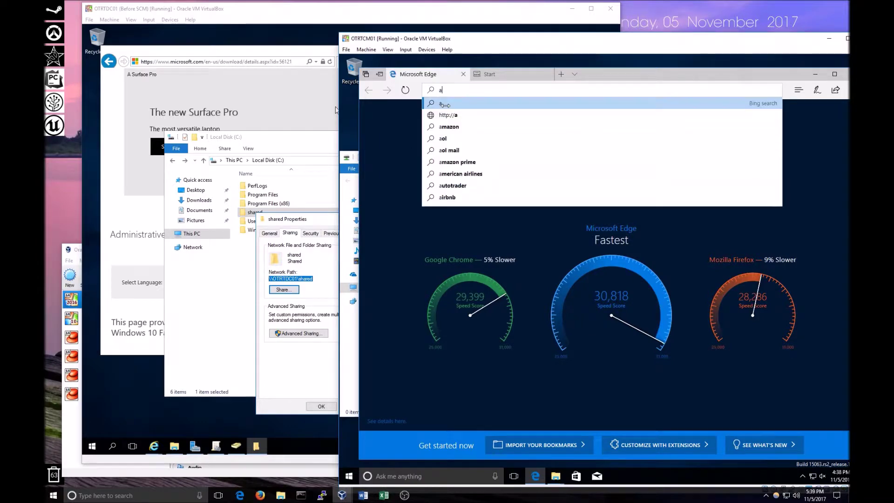
{"action": "type", "text": "oogle.com"}
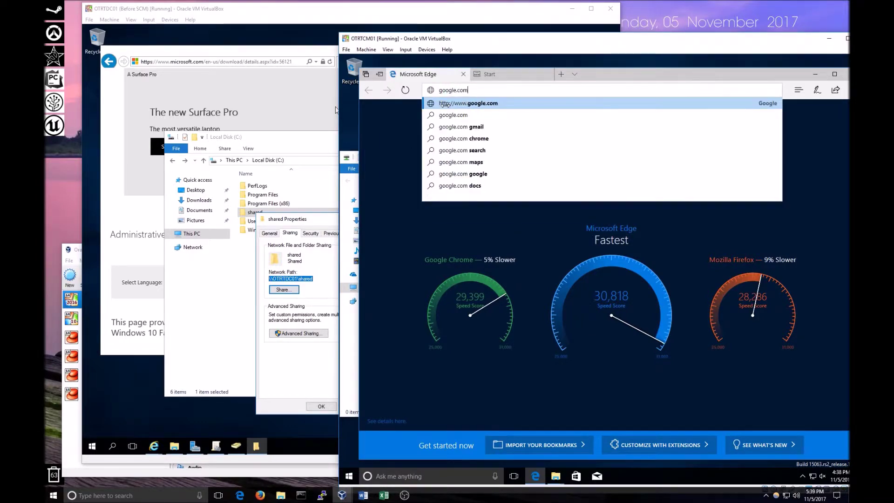
{"action": "key", "text": "Return"}
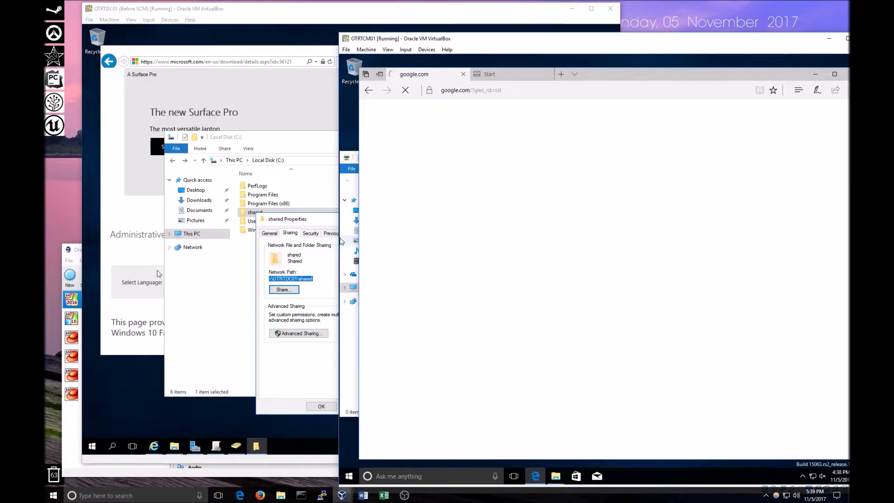
Search Google for 'admx windows 10 1709' and open the microsoft.com download result.
{"action": "left_click", "coordinate": [156, 274]}
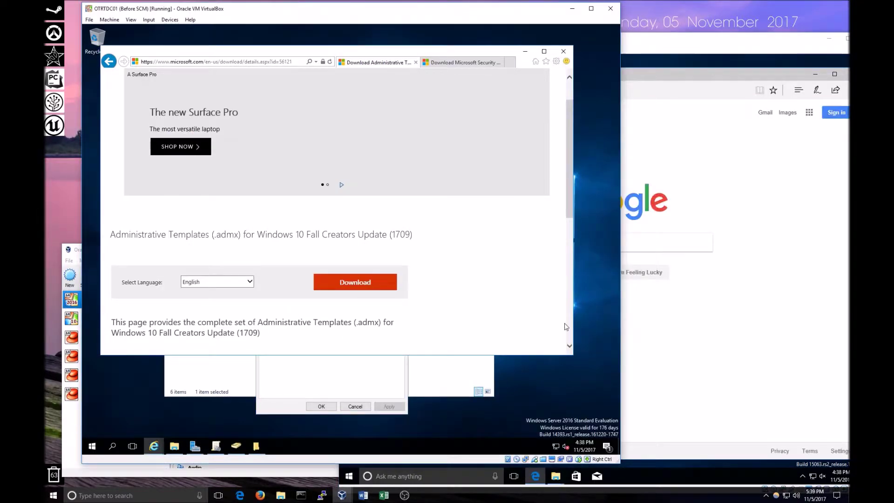
{"action": "left_click", "coordinate": [631, 309]}
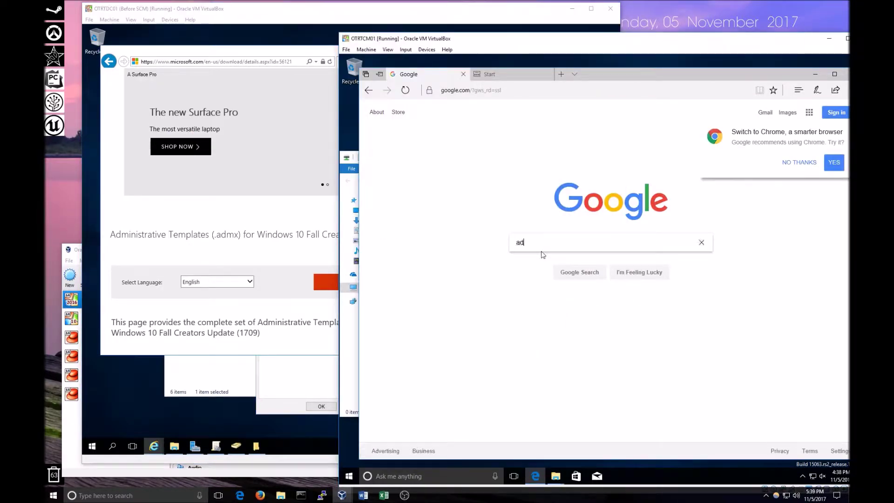
{"action": "type", "text": "mx w"}
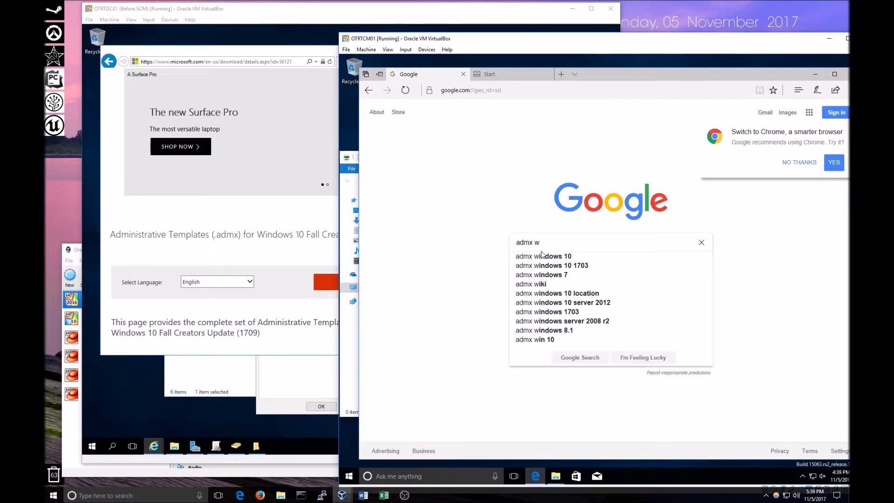
{"action": "type", "text": "indows 10 fa"}
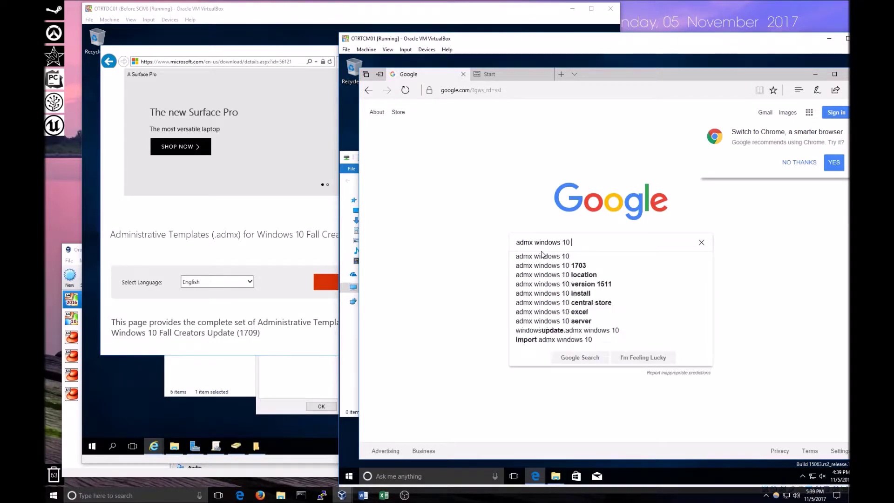
{"action": "key", "text": "BackSpace"}
{"action": "key", "text": "BackSpace"}
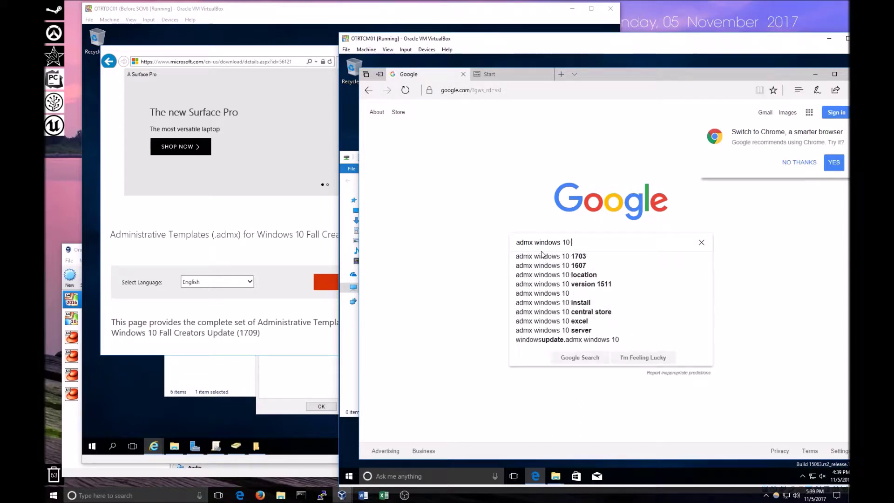
{"action": "type", "text": "170"}
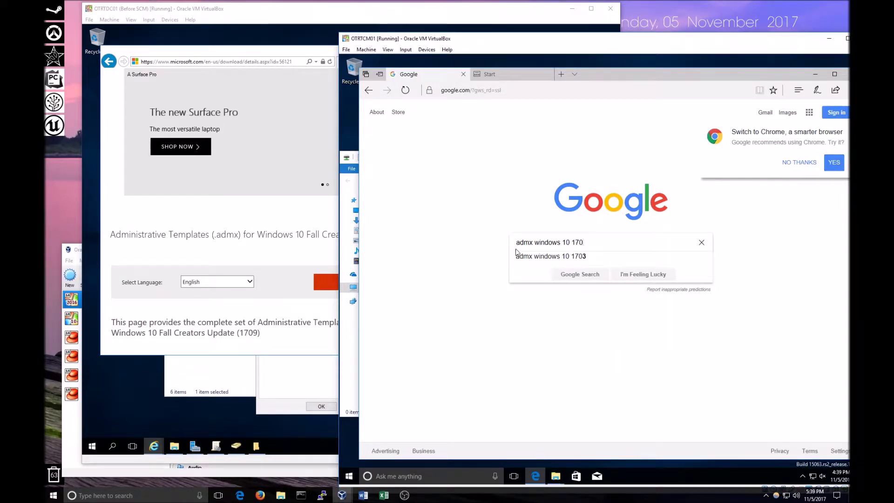
{"action": "type", "text": "9"}
{"action": "key", "text": "Return"}
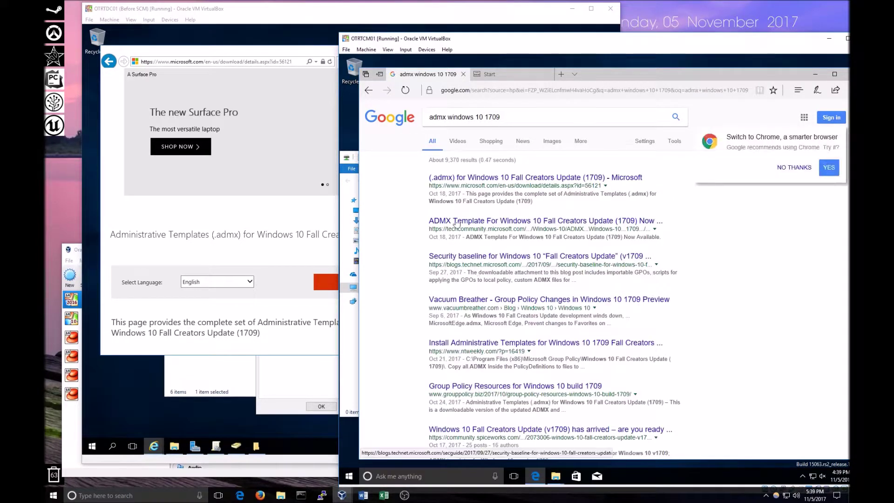
{"action": "left_click", "coordinate": [526, 179]}
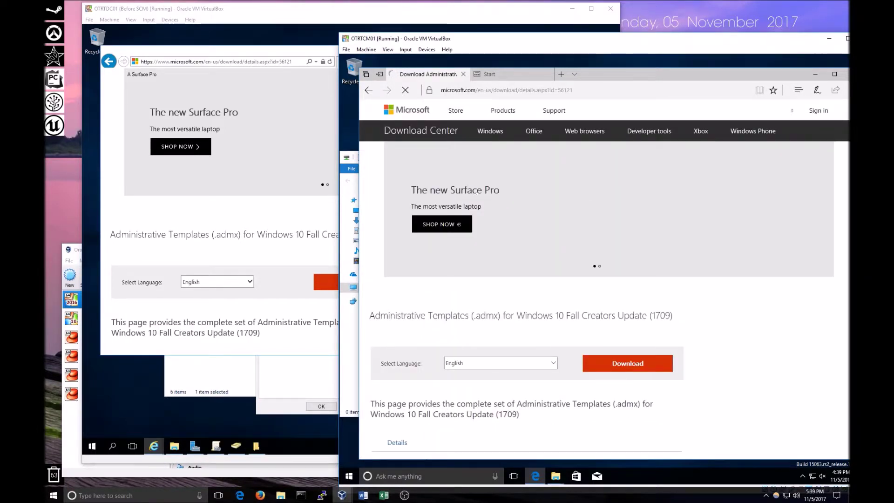
Download the English ADMX templates and save Windows_10_Fall_Creators_Update_1709_ADMX.msi.
{"action": "left_click", "coordinate": [631, 366]}
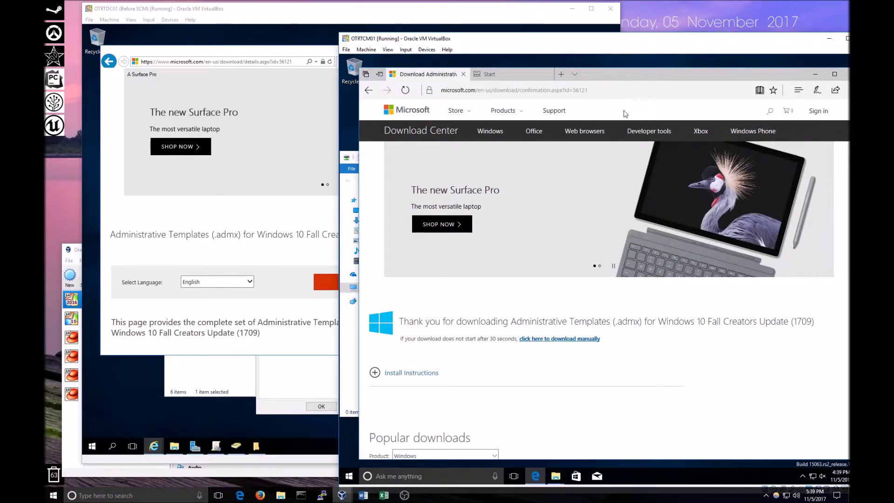
{"action": "scroll", "coordinate": [619, 330], "scroll_direction": "down", "scroll_amount": 3}
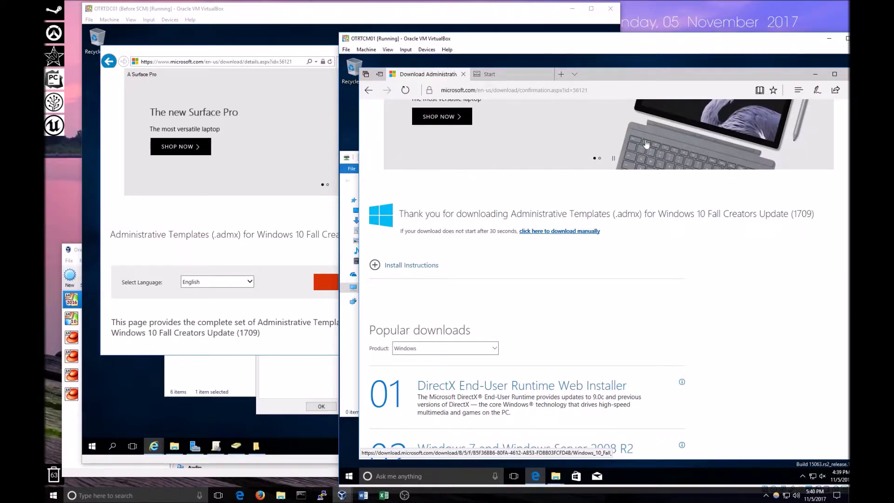
{"action": "left_click_drag", "start_coordinate": [756, 54], "coordinate": [599, 31]}
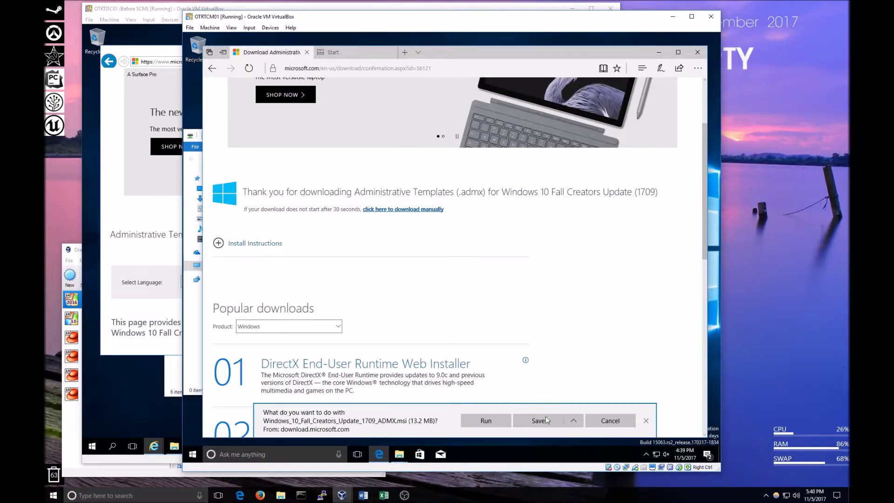
{"action": "left_click", "coordinate": [542, 421]}
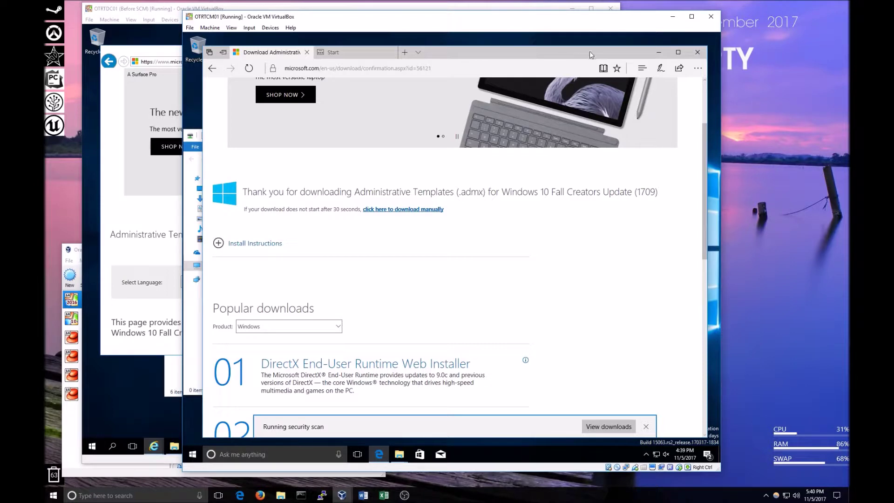
Open a new Edge tab and try closing Edge, triggering the still-downloading warning.
{"action": "left_click_drag", "start_coordinate": [500, 49], "coordinate": [592, 51]}
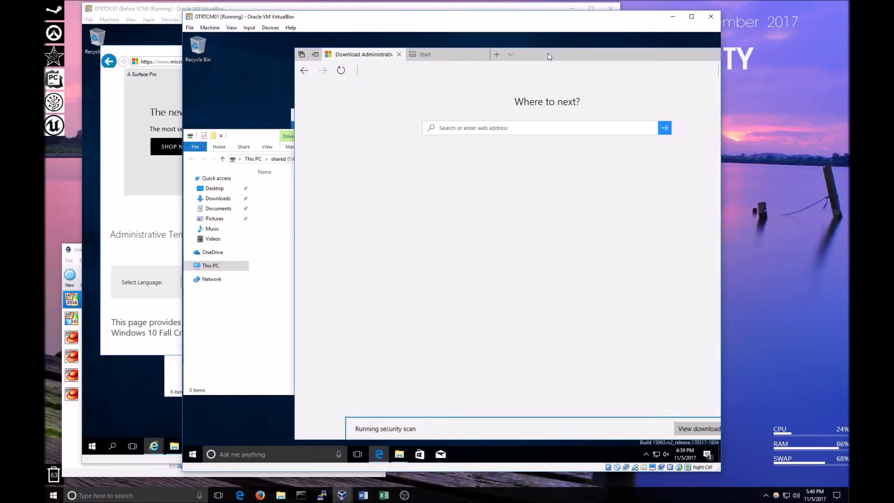
{"action": "left_click_drag", "start_coordinate": [548, 56], "coordinate": [414, 74]}
{"action": "left_click", "coordinate": [448, 71]}
{"action": "left_click", "coordinate": [656, 71]}
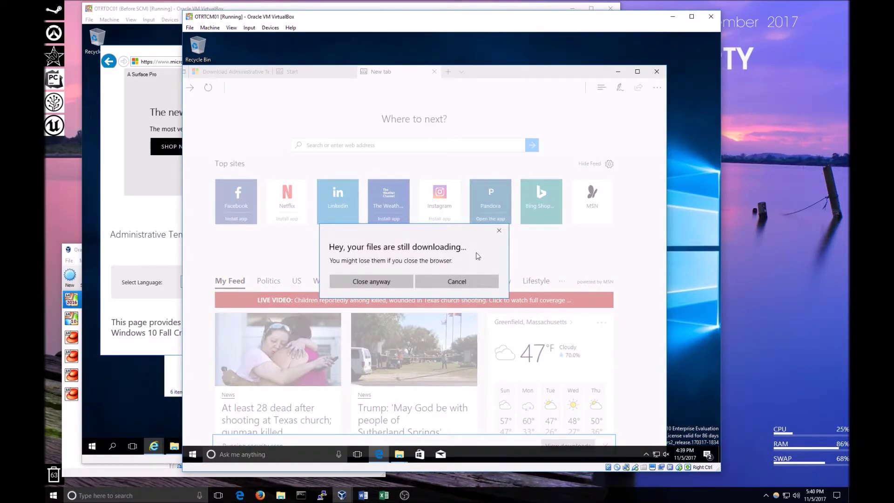
Cancel closing Edge so the download continues, and minimize the browser.
{"action": "left_click", "coordinate": [467, 281]}
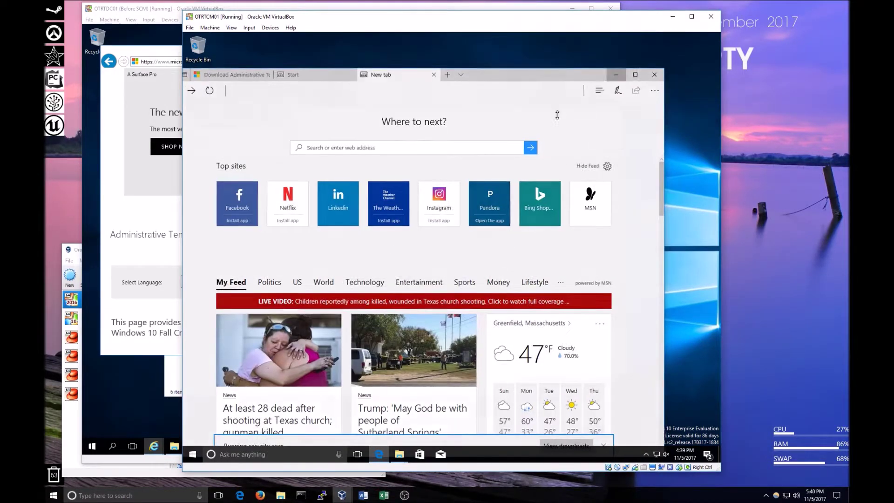
{"action": "left_click", "coordinate": [618, 71]}
{"action": "left_click_drag", "start_coordinate": [391, 137], "coordinate": [569, 119]}
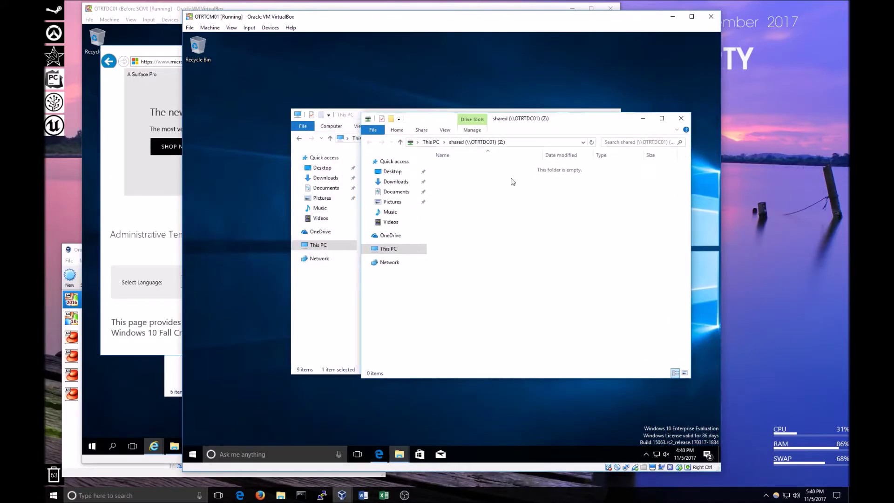
Open Downloads from the Explorer jump list, placing it beside the shared (Z:) window.
{"action": "left_click", "coordinate": [400, 455]}
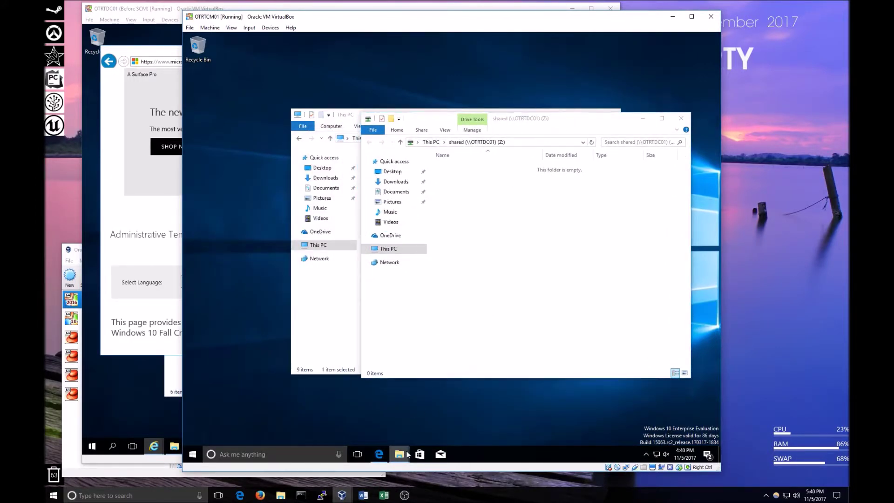
{"action": "left_click", "coordinate": [458, 118]}
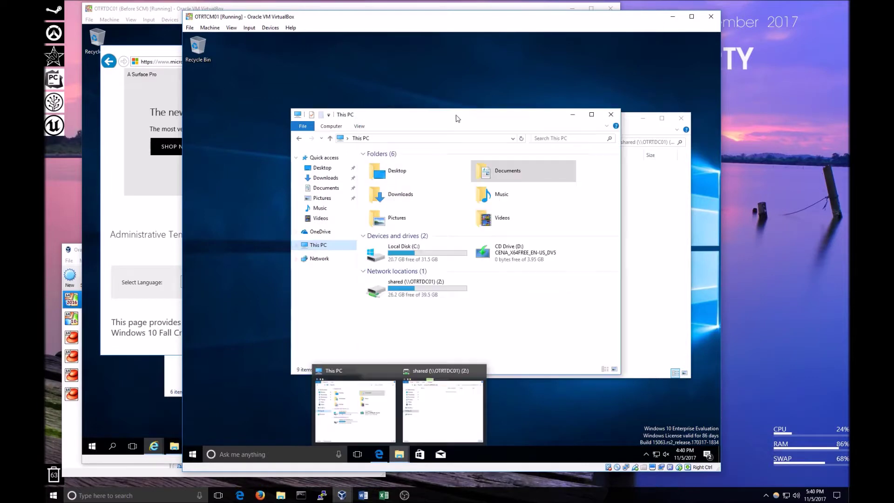
{"action": "right_click", "coordinate": [399, 454]}
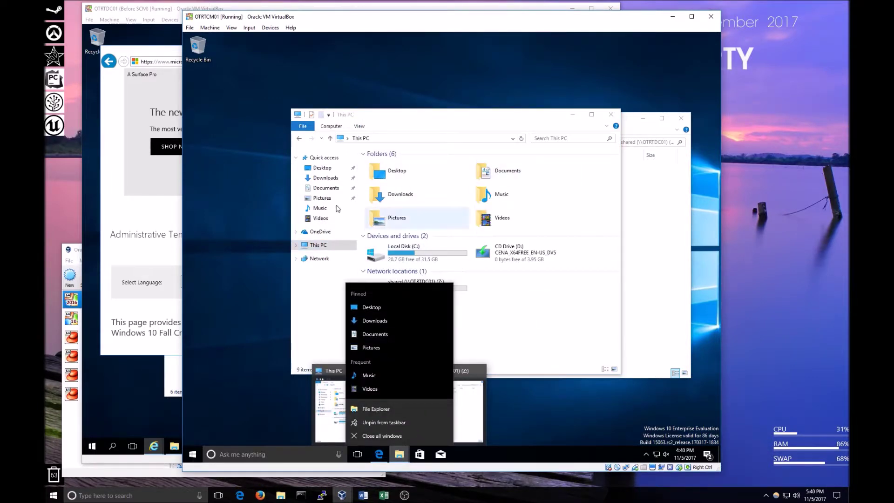
{"action": "left_click", "coordinate": [328, 182]}
{"action": "left_click_drag", "start_coordinate": [459, 116], "coordinate": [354, 62]}
{"action": "left_click_drag", "start_coordinate": [582, 123], "coordinate": [547, 120]}
Drag Windows_10_Fall_Creators_Update_1709_ADMX.msi from Downloads onto the shared (Z:) drive, then switch to OTRTDC01.
{"action": "left_click", "coordinate": [299, 114]}
{"action": "left_click", "coordinate": [298, 112]}
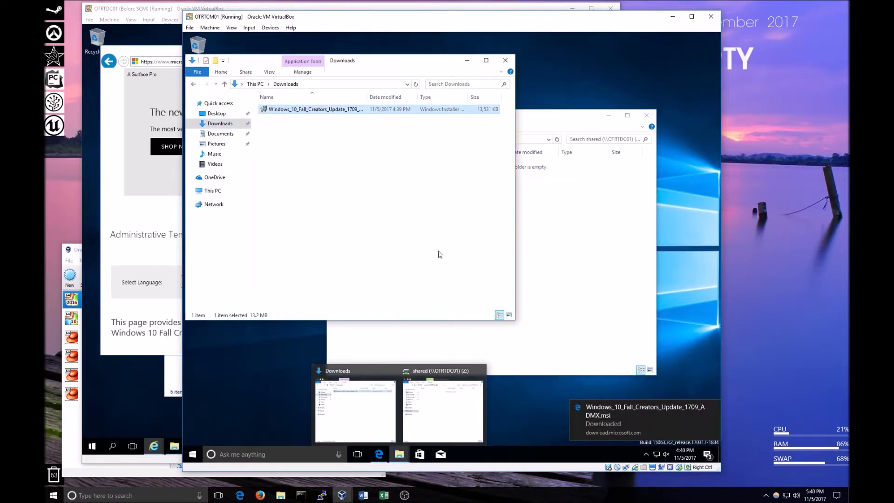
{"action": "left_click", "coordinate": [412, 344]}
{"action": "left_click", "coordinate": [292, 167]}
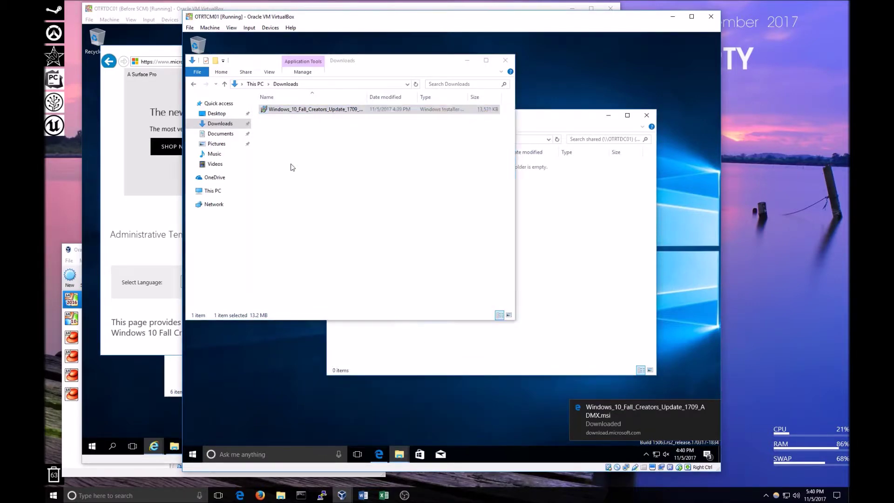
{"action": "left_click_drag", "start_coordinate": [289, 111], "coordinate": [568, 252]}
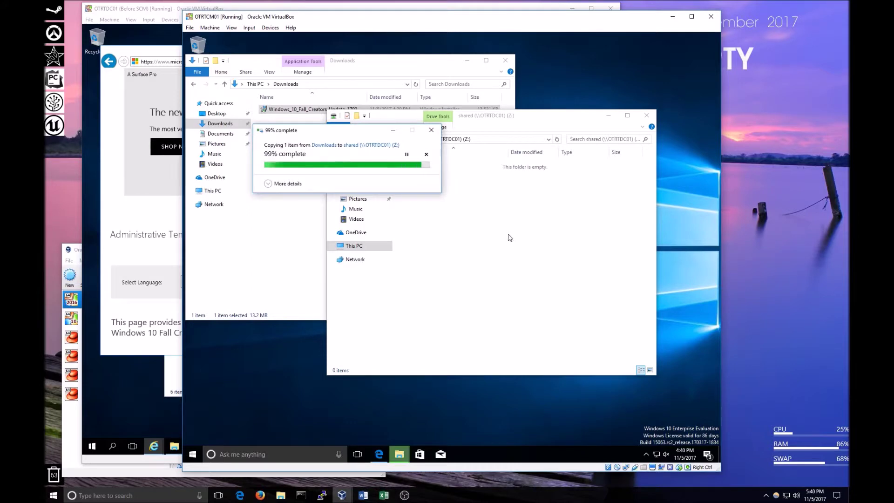
{"action": "left_click", "coordinate": [141, 54]}
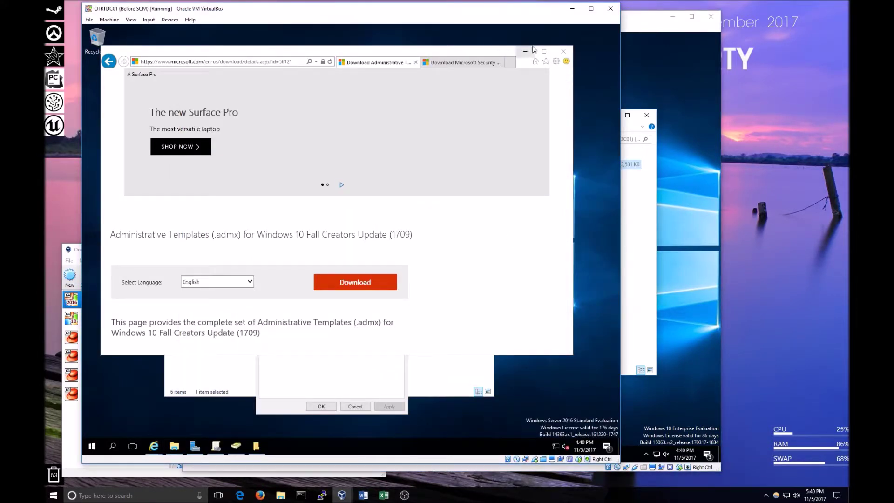
Open C:\shared on the server and run the copied ADMX .msi past the security warning.
{"action": "left_click", "coordinate": [525, 53]}
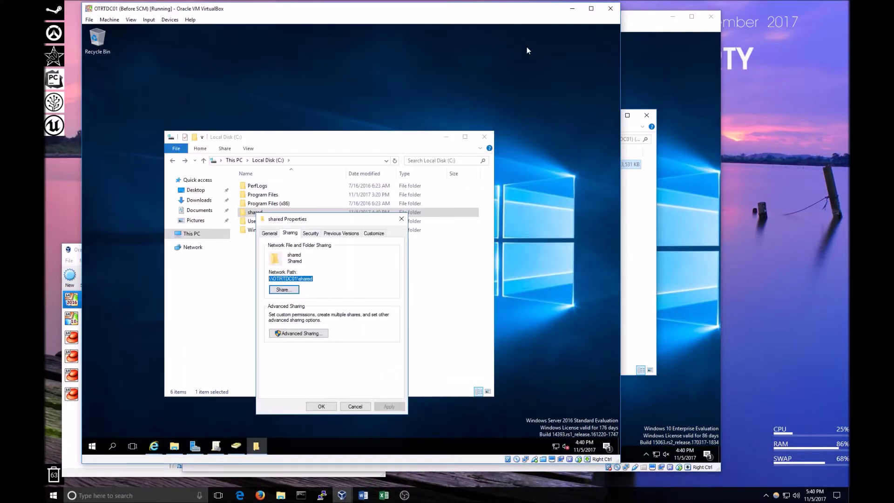
{"action": "left_click", "coordinate": [402, 219]}
{"action": "double_click", "coordinate": [265, 213]}
{"action": "left_click", "coordinate": [276, 187]}
{"action": "double_click", "coordinate": [272, 188]}
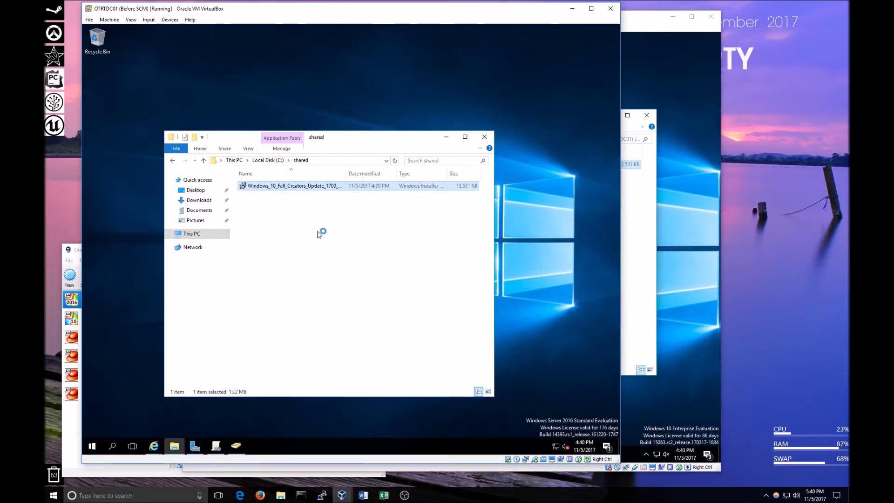
{"action": "left_click", "coordinate": [377, 243]}
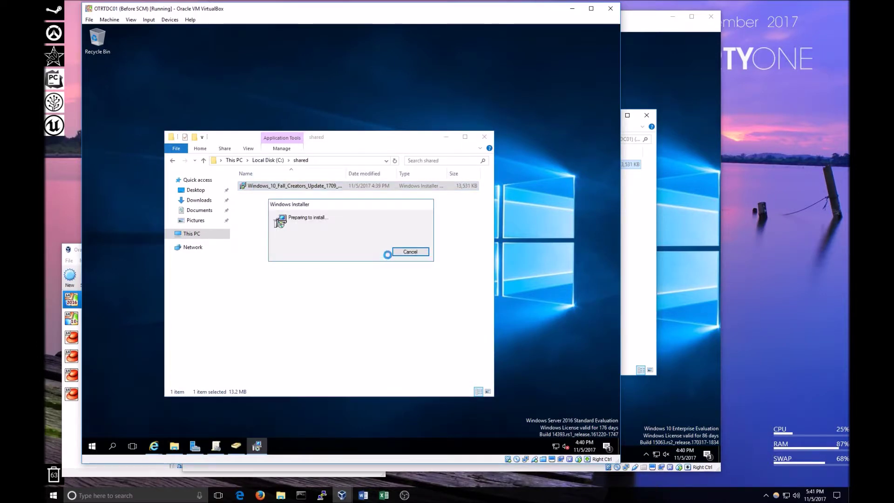
Accept the license, keep the default folder, install the templates, and return Explorer to Local Disk (C:).
{"action": "left_click", "coordinate": [433, 307]}
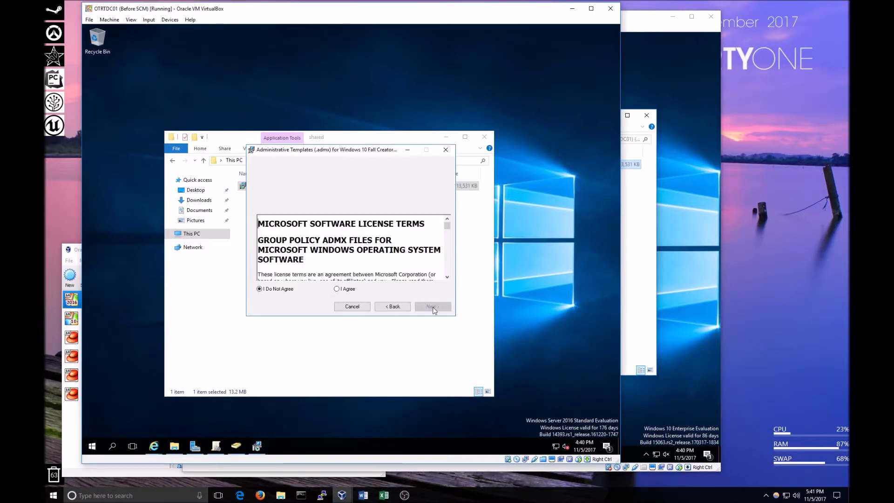
{"action": "left_click", "coordinate": [351, 289]}
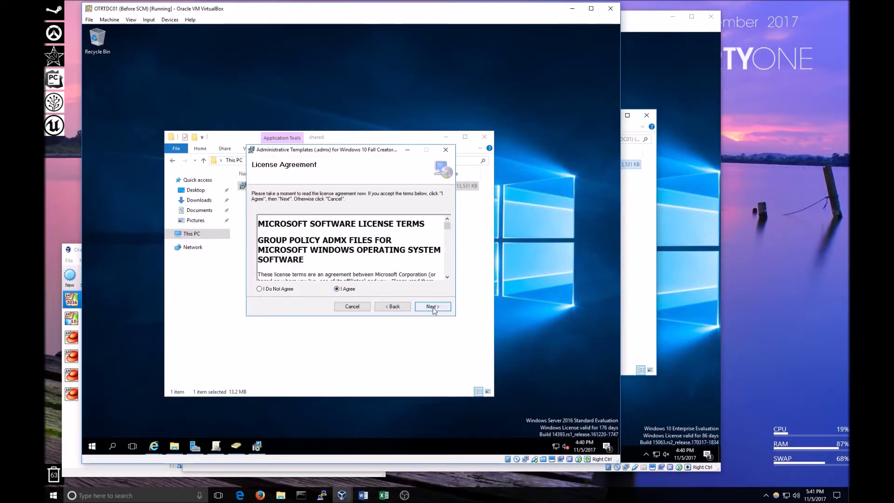
{"action": "left_click", "coordinate": [432, 306]}
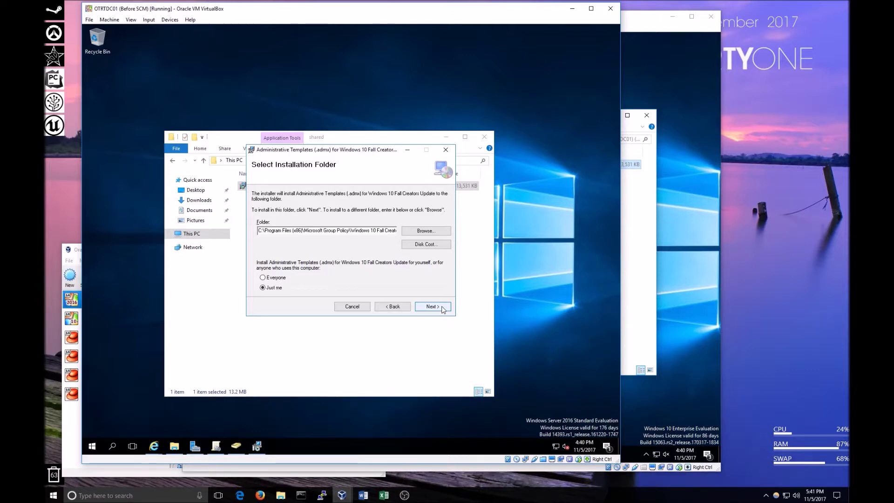
{"action": "left_click", "coordinate": [428, 307]}
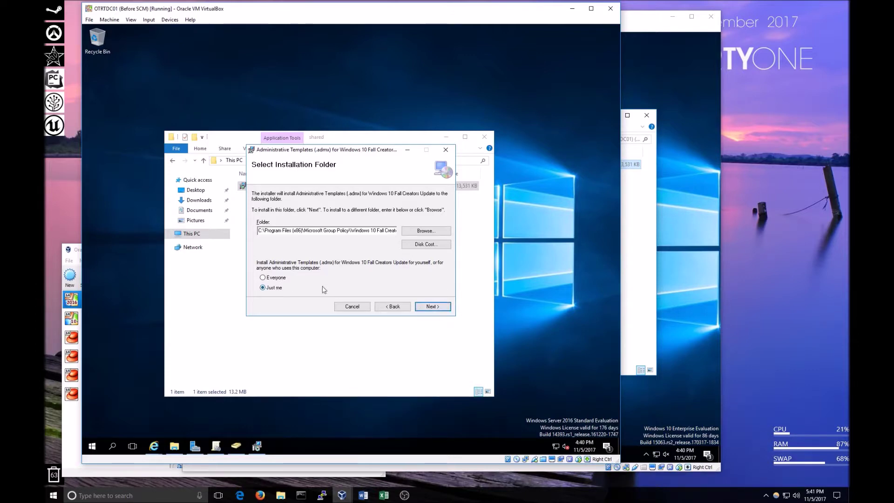
{"action": "left_click", "coordinate": [432, 307]}
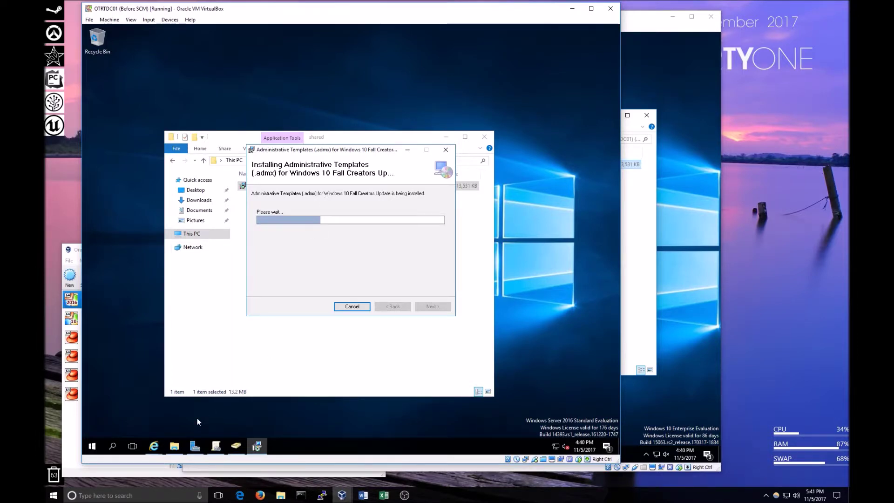
{"action": "mouse_move", "coordinate": [174, 446]}
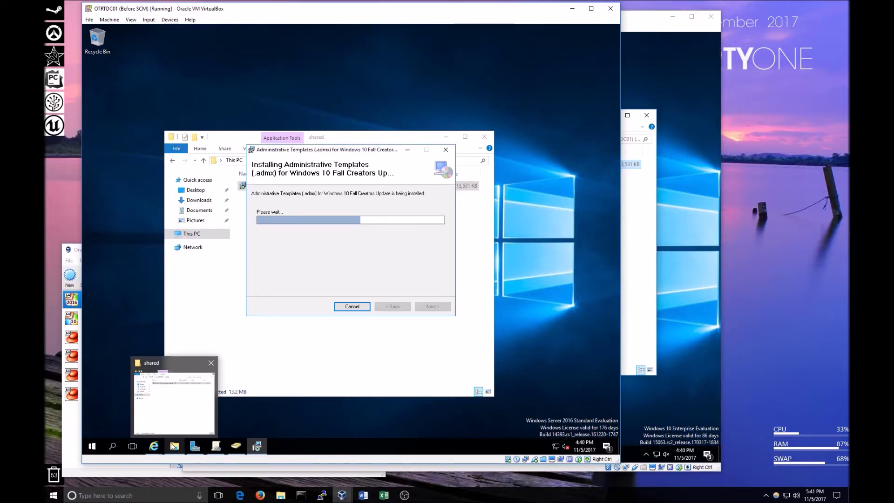
{"action": "left_click", "coordinate": [173, 446]}
{"action": "left_click", "coordinate": [172, 161]}
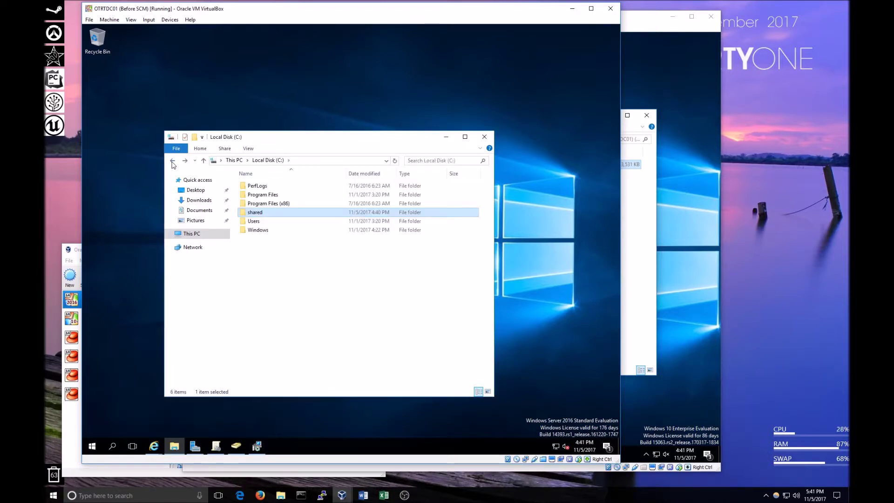
Browse Program Files (x86) to the installed 1709 templates folder and check PolicyDefinitions.
{"action": "double_click", "coordinate": [259, 203]}
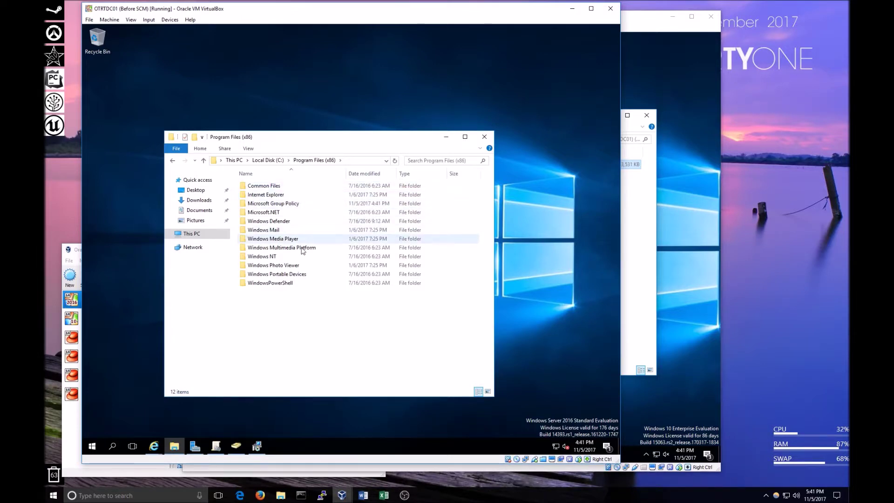
{"action": "left_click", "coordinate": [285, 205]}
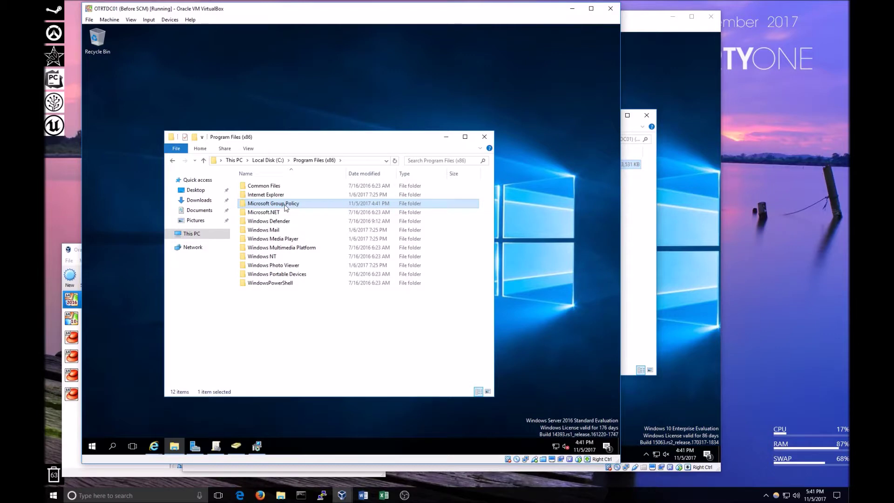
{"action": "double_click", "coordinate": [286, 205]}
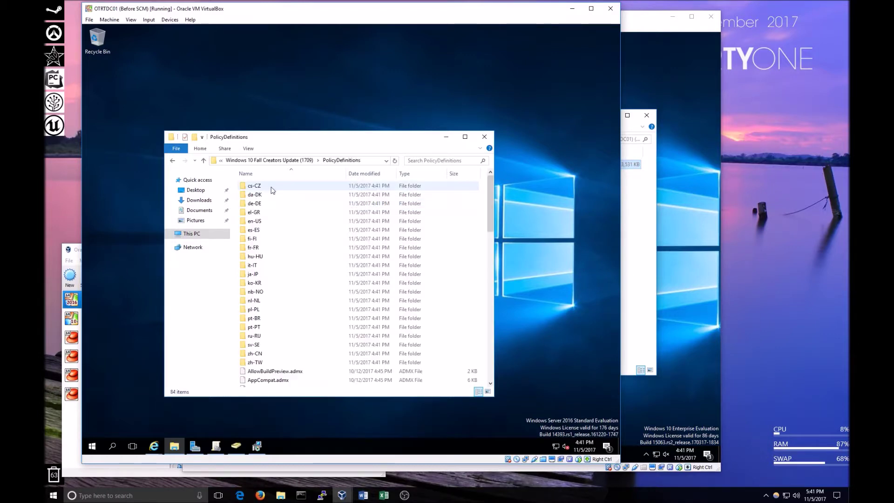
{"action": "left_click", "coordinate": [172, 161]}
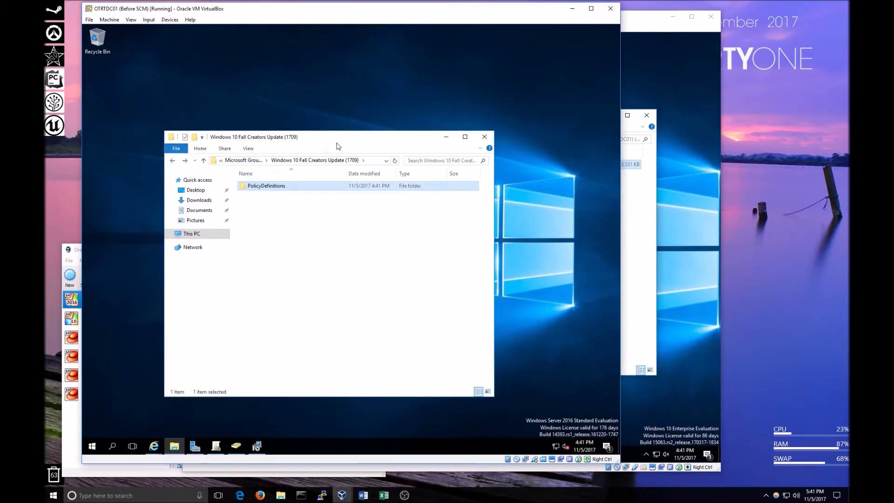
{"action": "left_click_drag", "start_coordinate": [355, 138], "coordinate": [299, 89]}
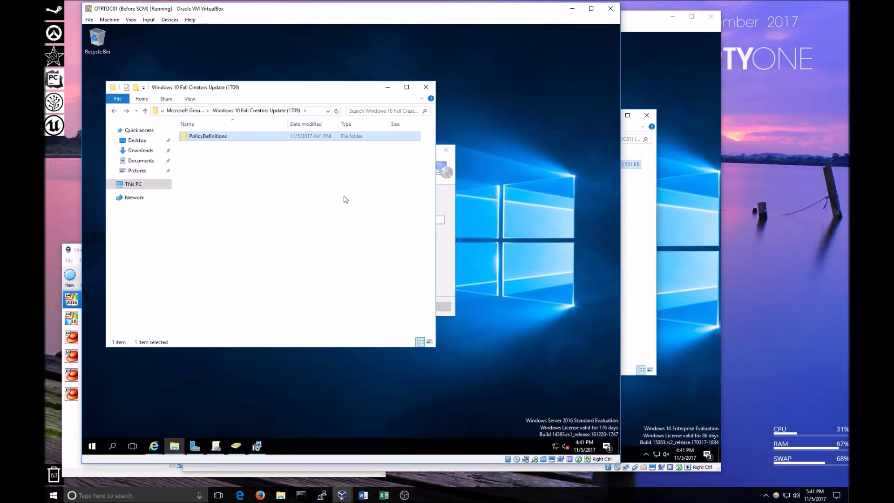
Wait for the ADMX installer to finish and close the Installation Complete dialog.
{"action": "left_click", "coordinate": [441, 261]}
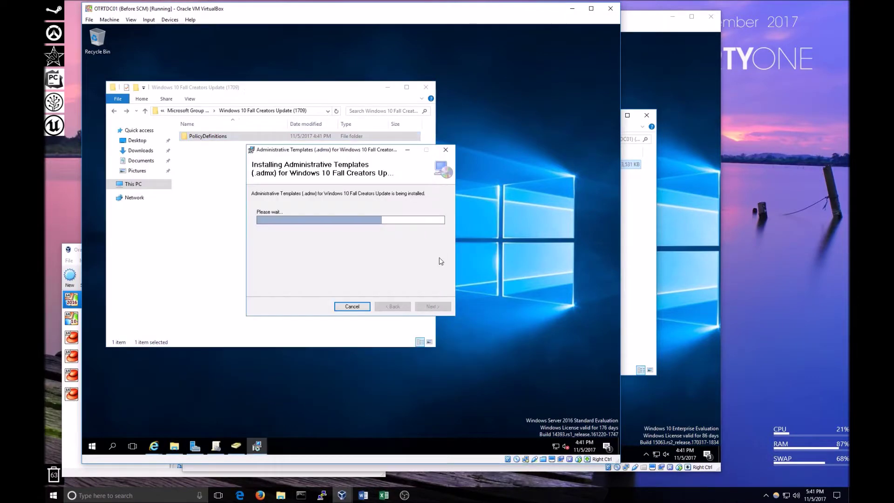
{"action": "left_click_drag", "start_coordinate": [377, 152], "coordinate": [424, 243]}
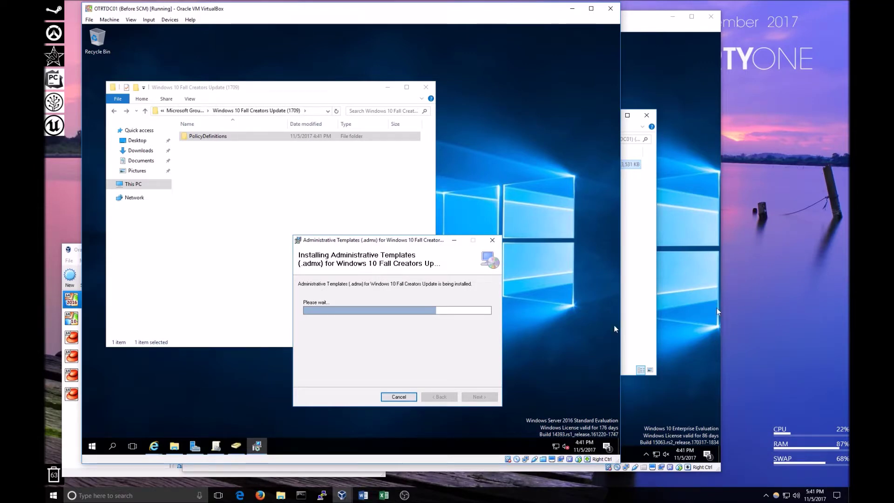
{"action": "key", "text": "alt+Tab"}
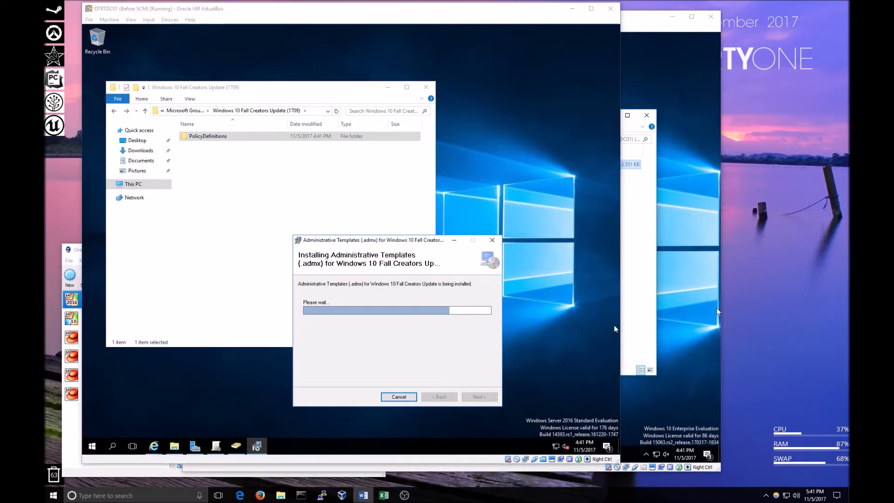
{"action": "key", "text": "alt+Tab"}
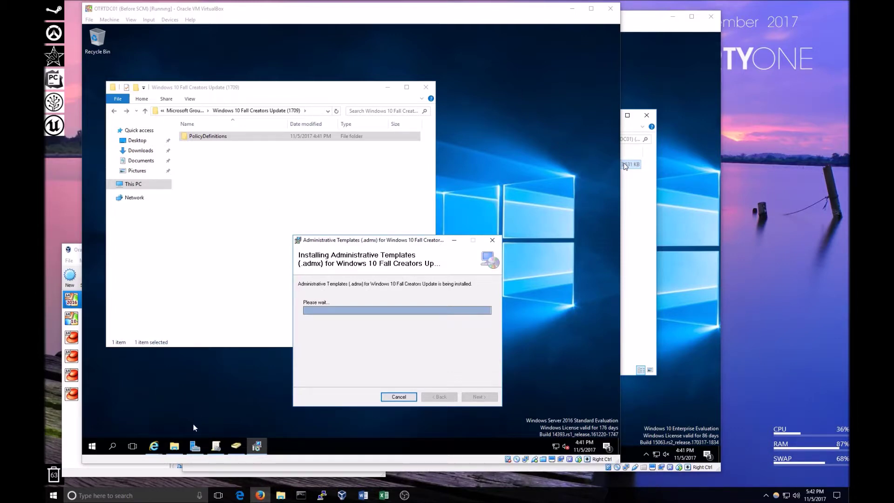
{"action": "mouse_move", "coordinate": [178, 446]}
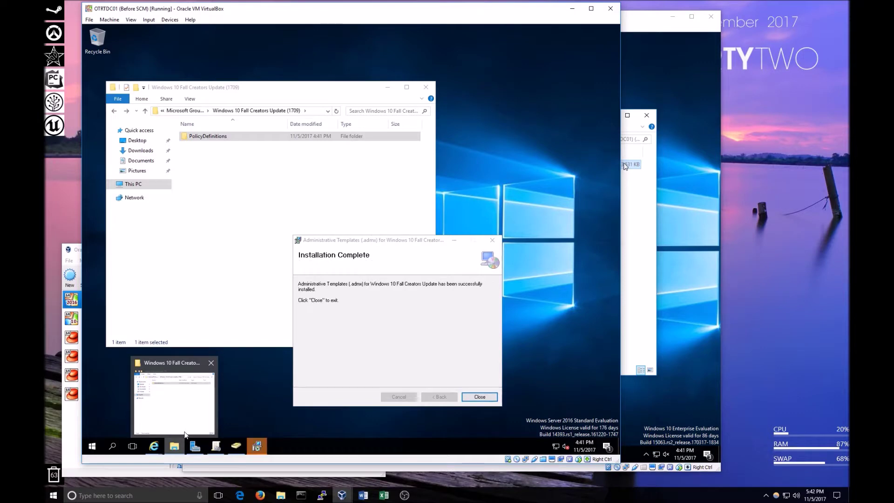
{"action": "right_click", "coordinate": [184, 434]}
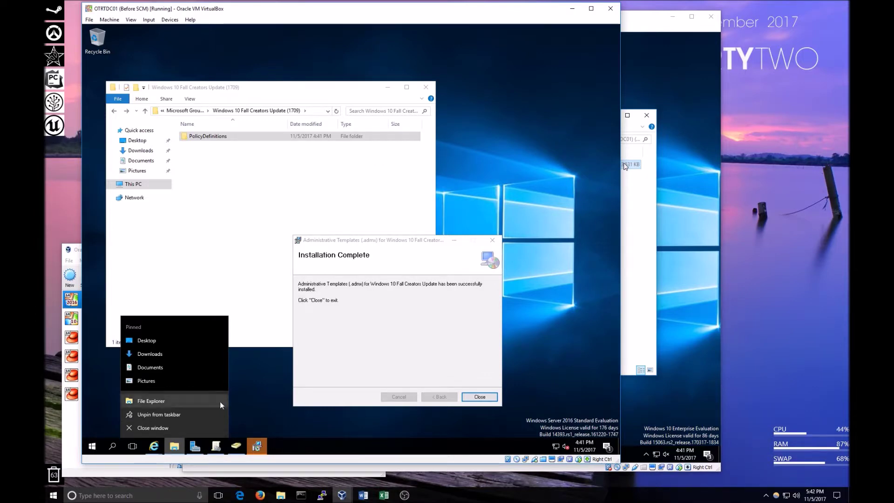
{"action": "left_click", "coordinate": [401, 352]}
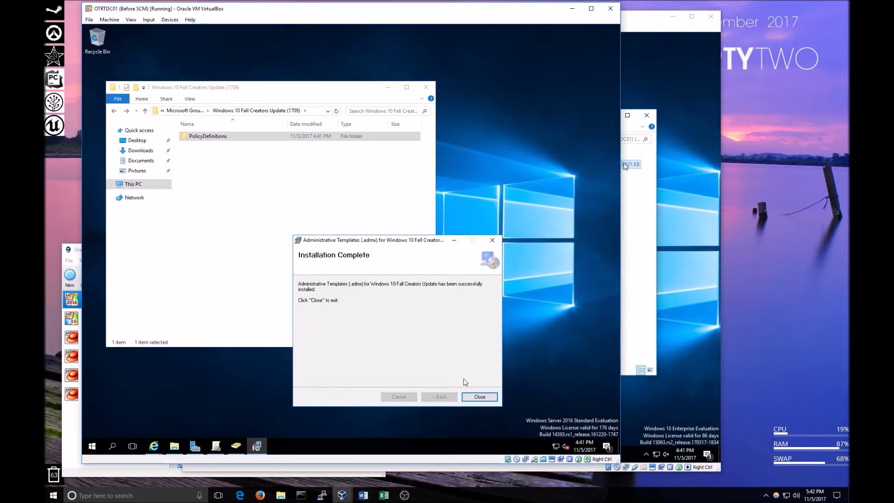
{"action": "left_click", "coordinate": [474, 397]}
Open a second Explorer at C:\Windows\SYSVOL\sysvol\lan.offtherailstech.com\Policies, then select PolicyDefinitions in the 1709 folder.
{"action": "right_click", "coordinate": [174, 445]}
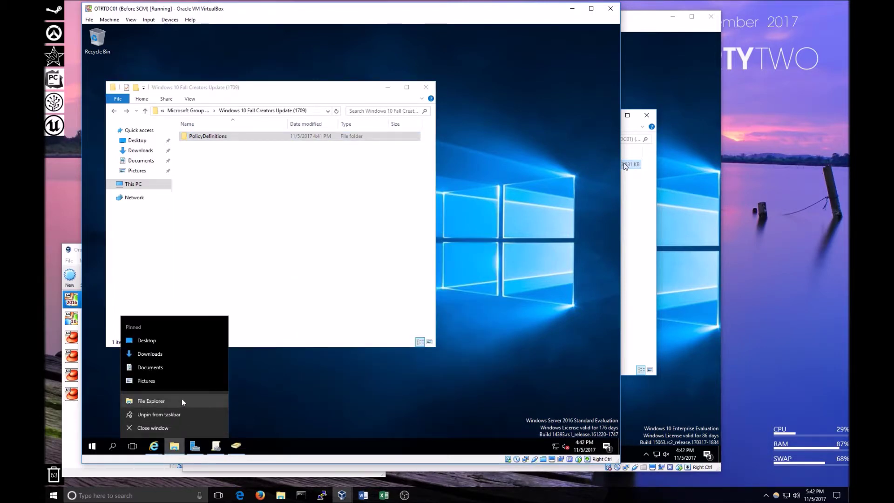
{"action": "left_click", "coordinate": [183, 396]}
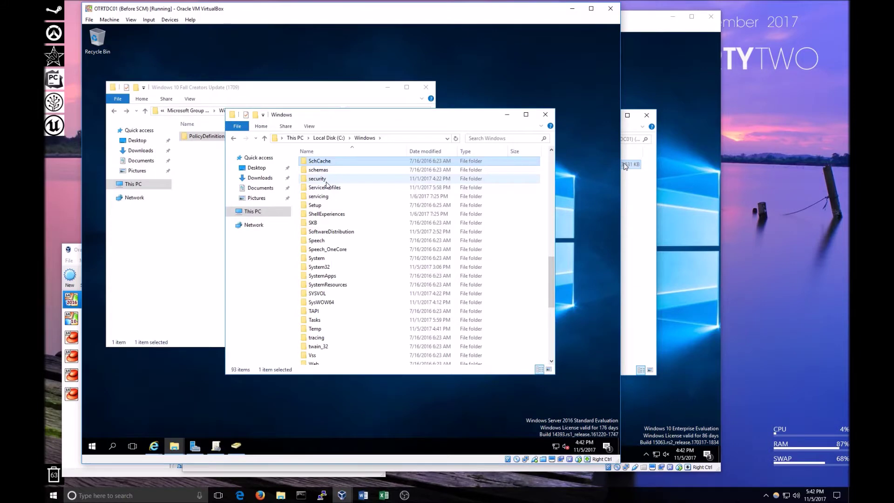
{"action": "double_click", "coordinate": [317, 294]}
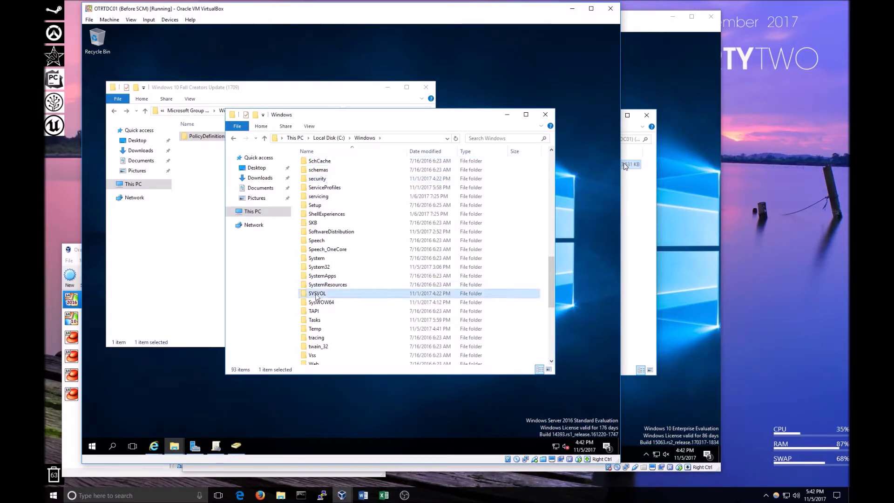
{"action": "double_click", "coordinate": [324, 191]}
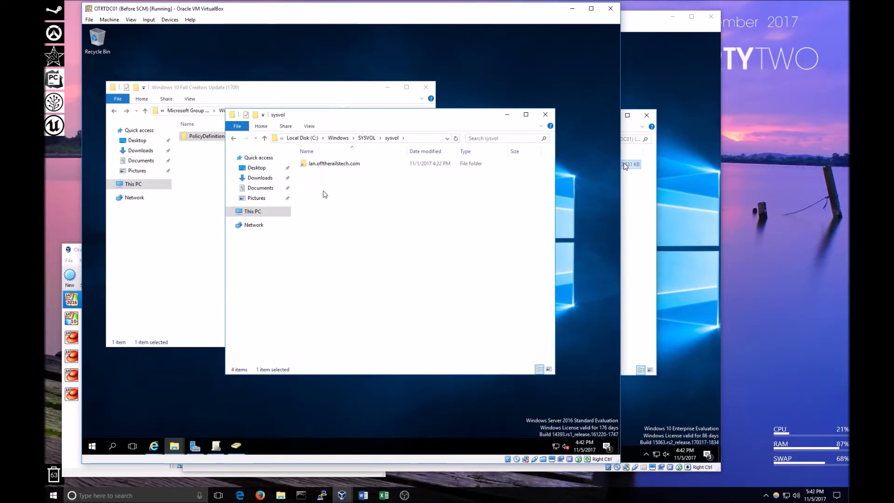
{"action": "left_click_drag", "start_coordinate": [354, 115], "coordinate": [404, 137]}
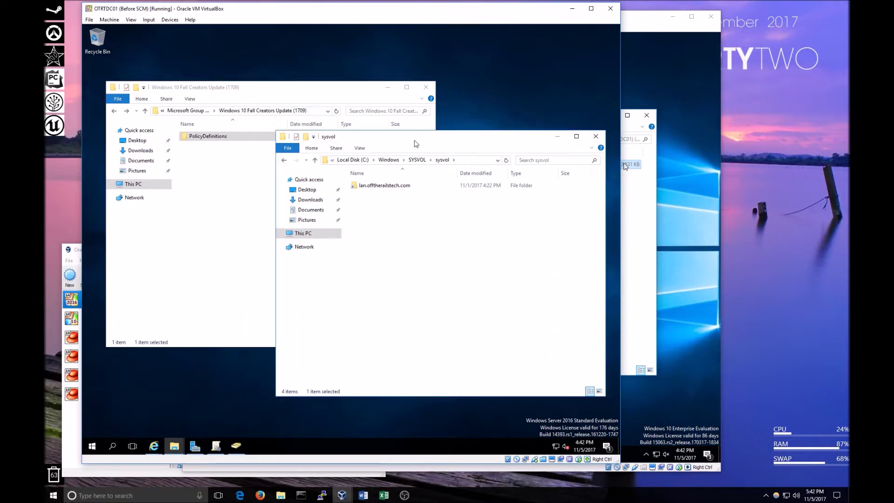
{"action": "double_click", "coordinate": [381, 186]}
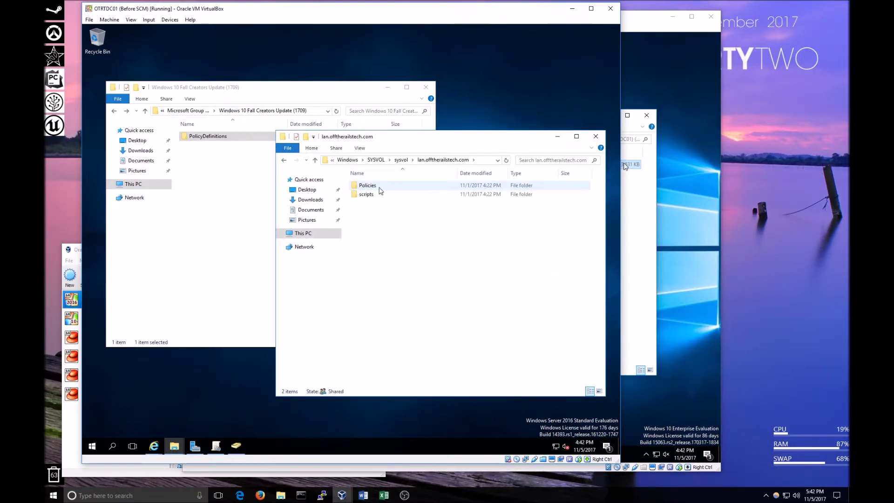
{"action": "left_click", "coordinate": [763, 307]}
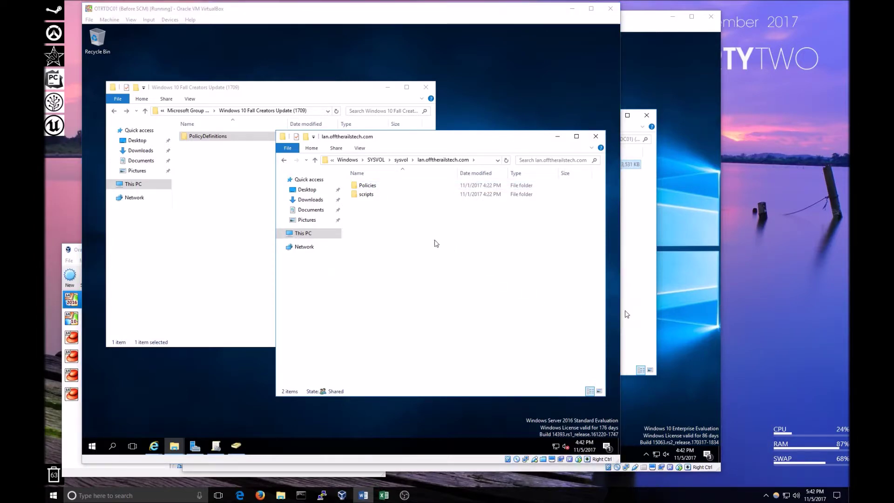
{"action": "double_click", "coordinate": [367, 185]}
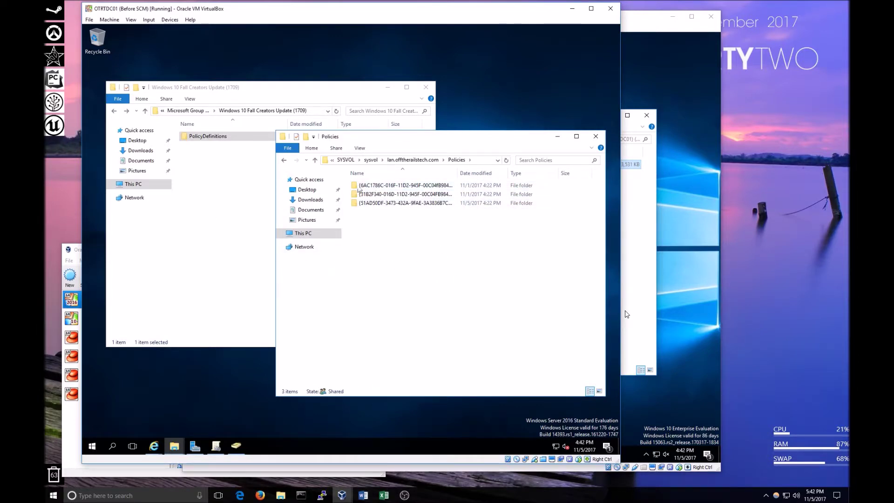
{"action": "left_click", "coordinate": [242, 195]}
{"action": "left_click", "coordinate": [207, 138]}
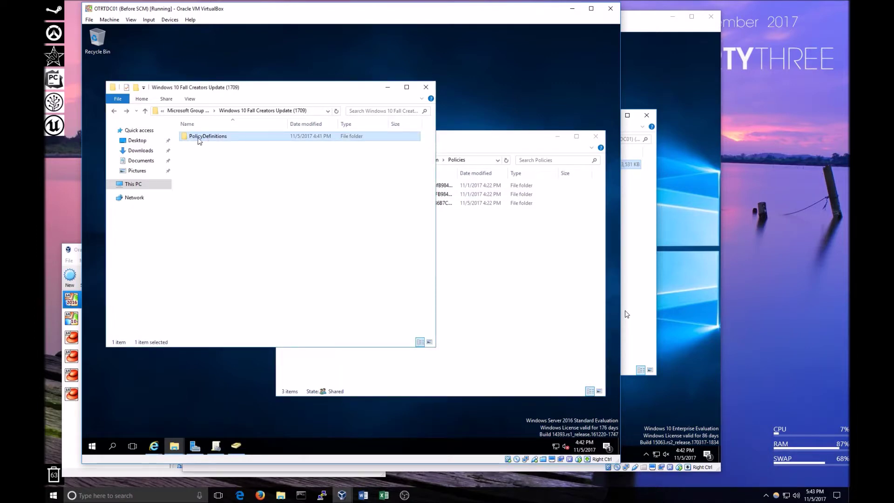
{"action": "left_click_drag", "start_coordinate": [202, 140], "coordinate": [484, 281]}
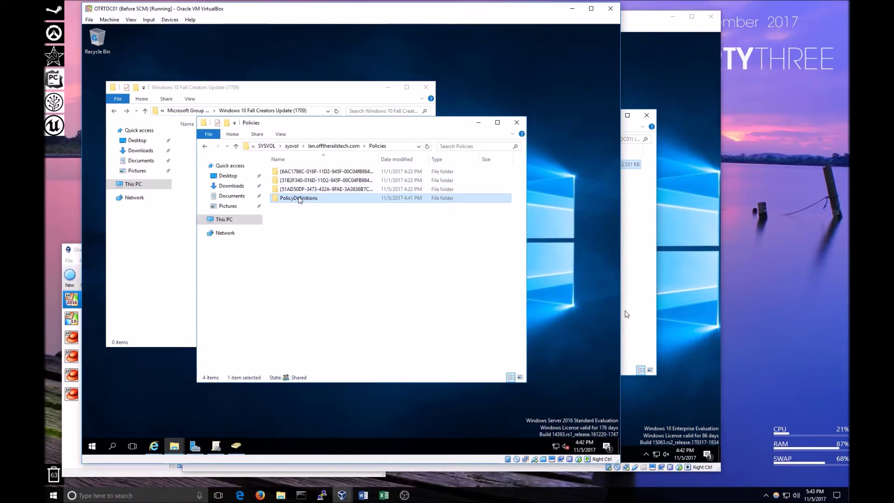
{"action": "double_click", "coordinate": [300, 199]}
{"action": "scroll", "coordinate": [342, 228], "scroll_direction": "down", "scroll_amount": 15}
{"action": "scroll", "coordinate": [343, 227], "scroll_direction": "down", "scroll_amount": 20}
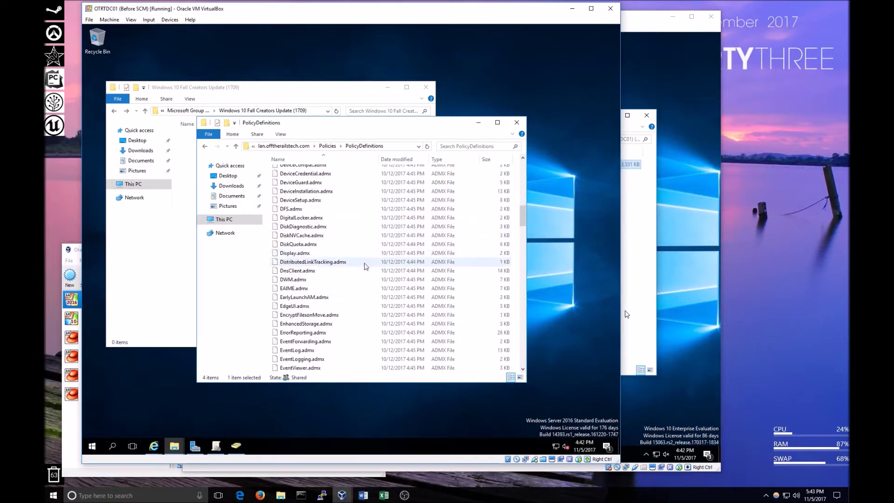
{"action": "scroll", "coordinate": [385, 273], "scroll_direction": "down", "scroll_amount": 20}
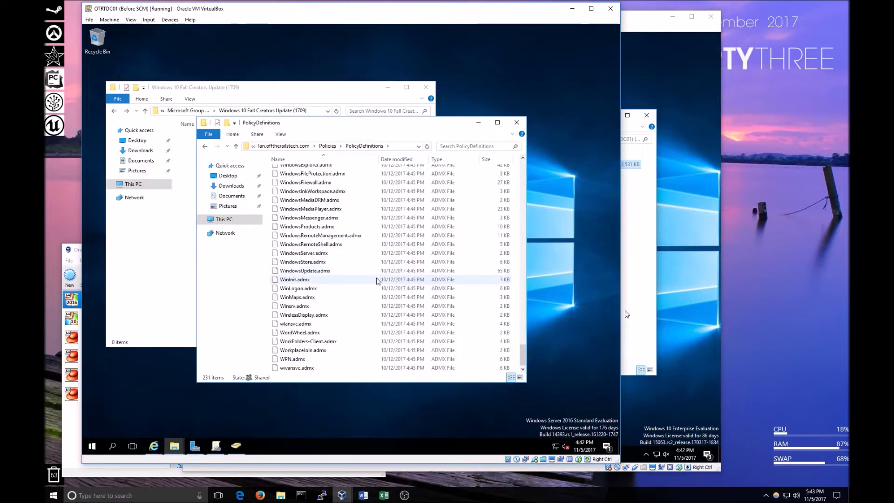
{"action": "scroll", "coordinate": [377, 280], "scroll_direction": "up", "scroll_amount": 13}
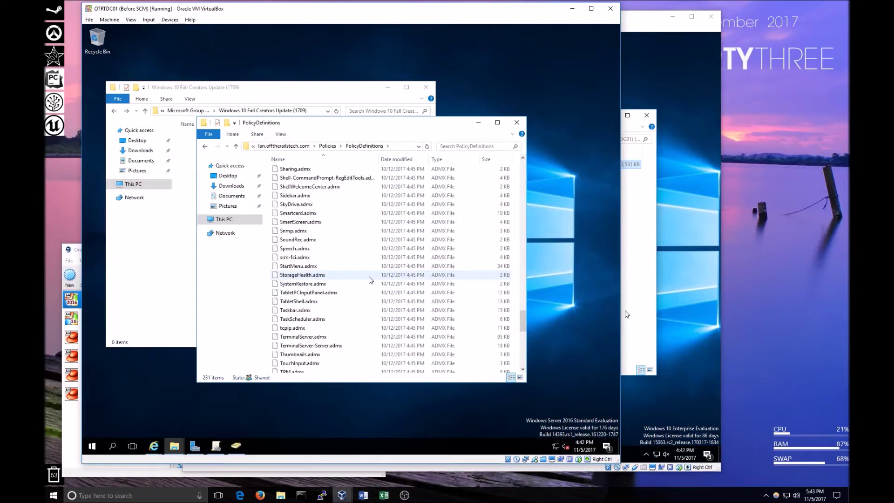
{"action": "left_click_drag", "start_coordinate": [416, 124], "coordinate": [416, 132]}
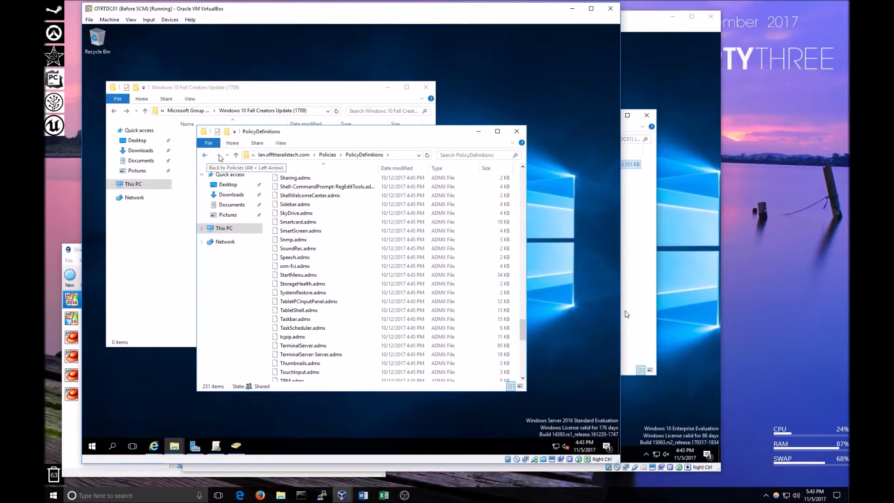
{"action": "left_click", "coordinate": [206, 155]}
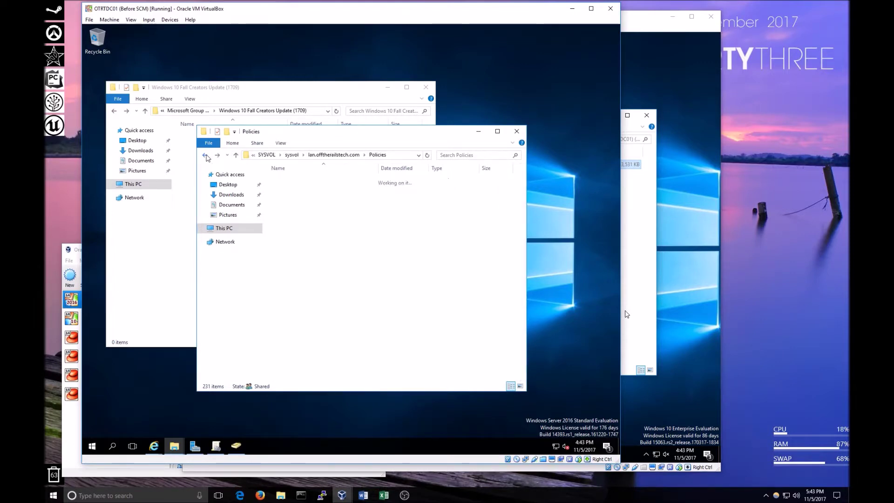
{"action": "left_click_drag", "start_coordinate": [318, 133], "coordinate": [448, 146]}
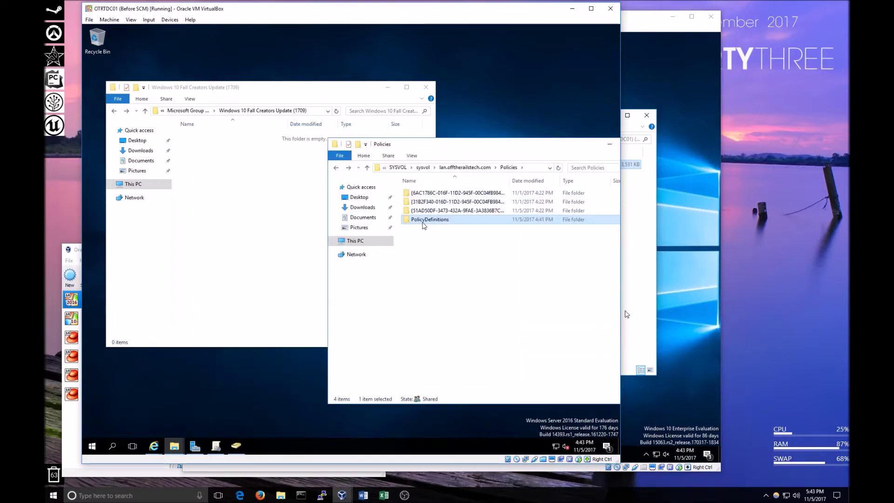
{"action": "left_click", "coordinate": [246, 188]}
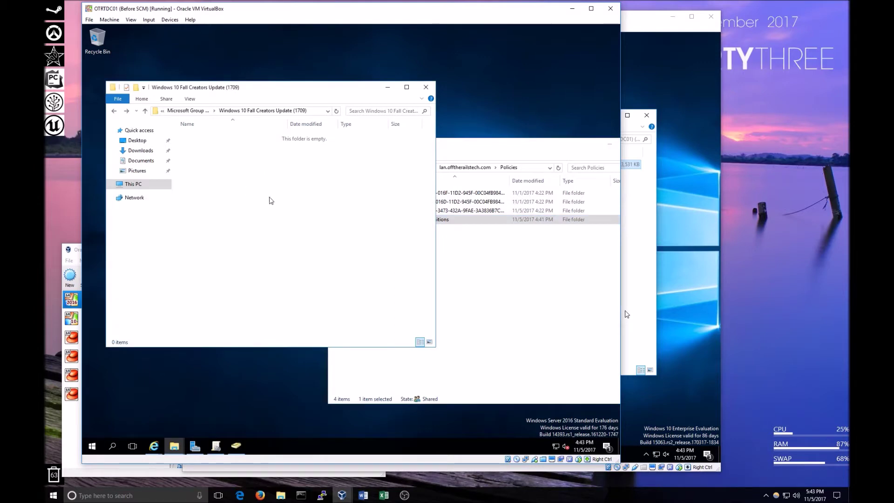
{"action": "key", "text": "ctrl+v"}
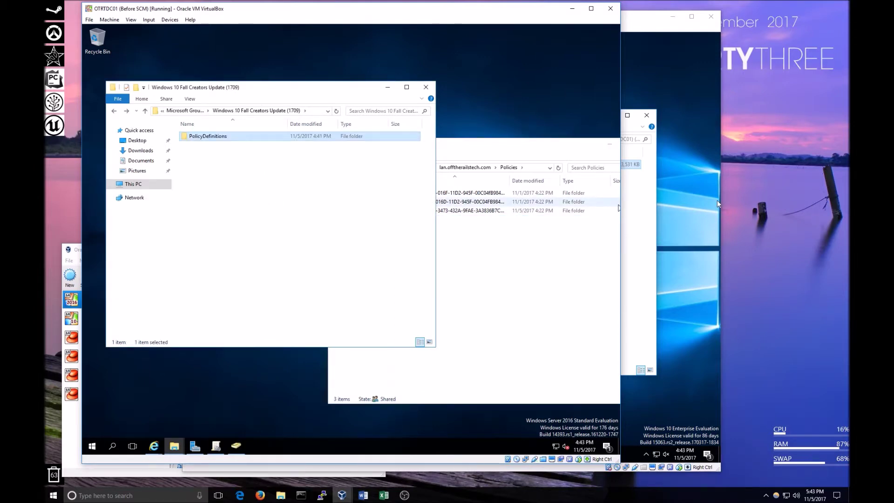
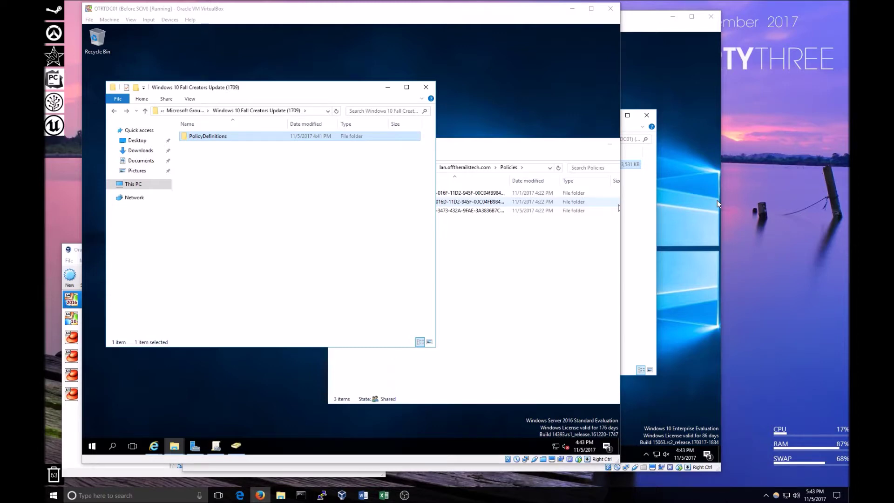
Close Active Directory Users and Computers and select the Baseline User Security GPO in Group Policy Management.
{"action": "left_click", "coordinate": [503, 149]}
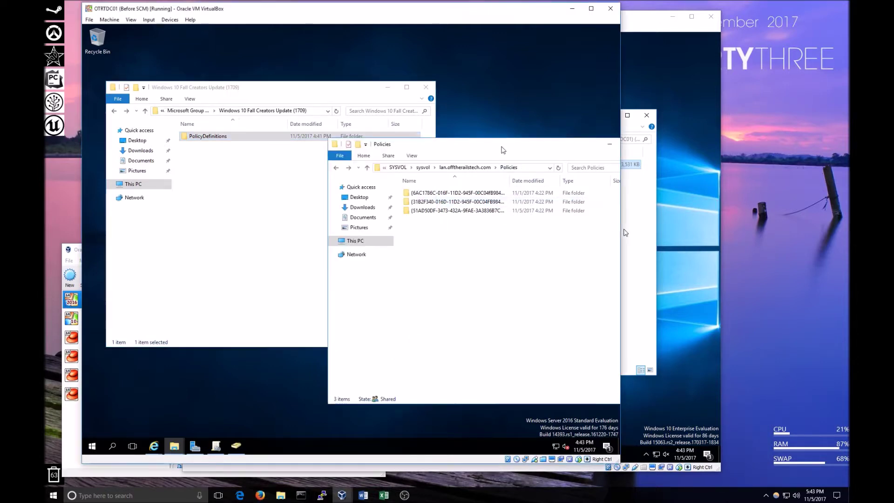
{"action": "left_click", "coordinate": [222, 450]}
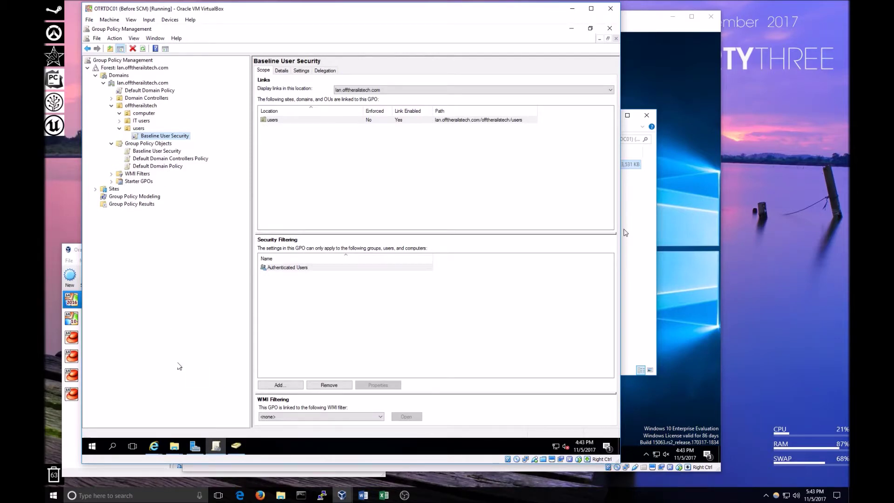
{"action": "left_click", "coordinate": [237, 447]}
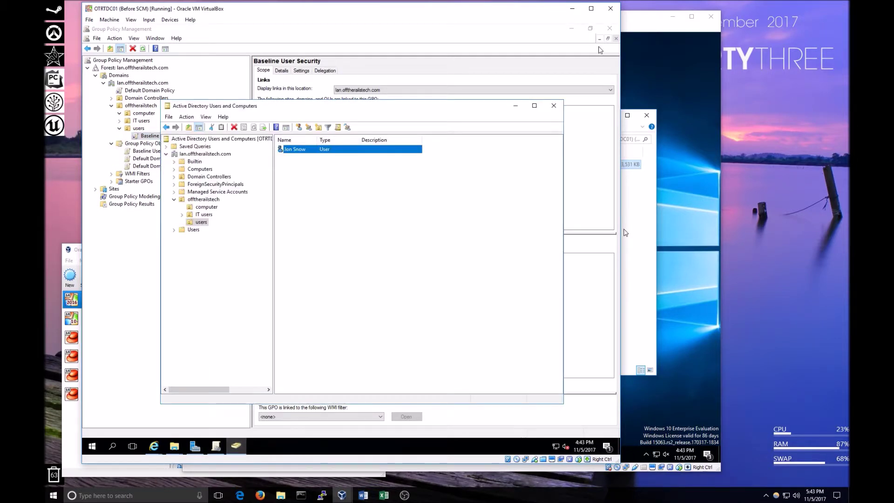
{"action": "left_click", "coordinate": [572, 29]}
{"action": "left_click_drag", "start_coordinate": [449, 110], "coordinate": [460, 104]}
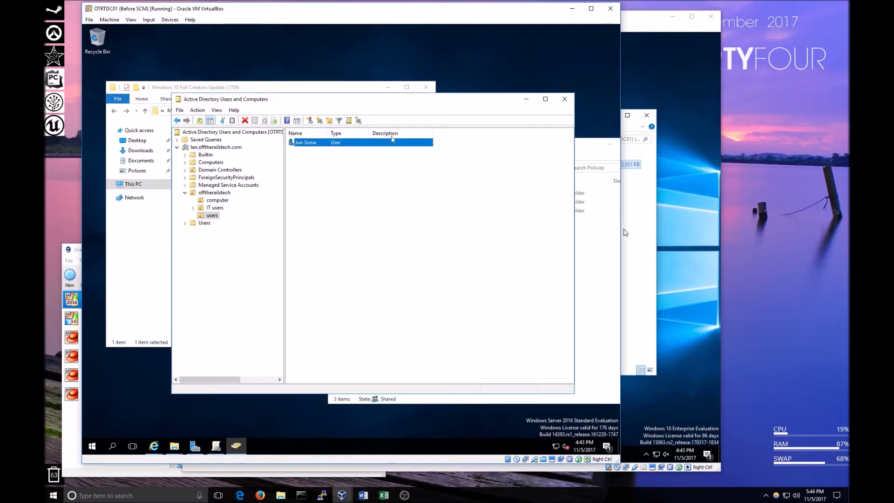
{"action": "left_click", "coordinate": [564, 98]}
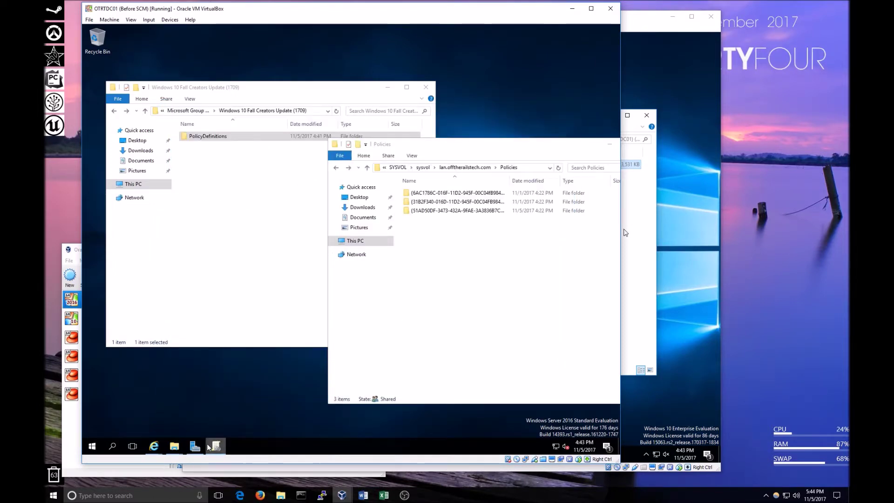
{"action": "left_click", "coordinate": [215, 446]}
{"action": "left_click", "coordinate": [144, 151]}
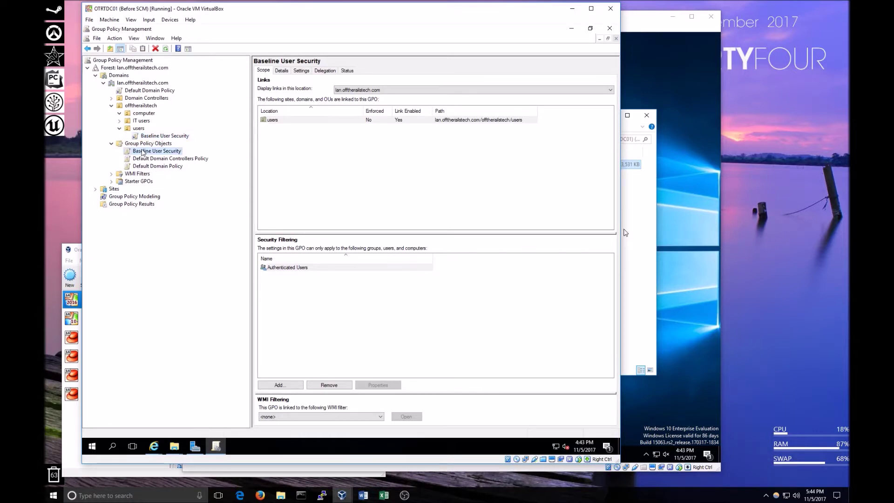
Edit Baseline User Security at User Configuration's Start Menu and Taskbar settings, maximized.
{"action": "right_click", "coordinate": [167, 151]}
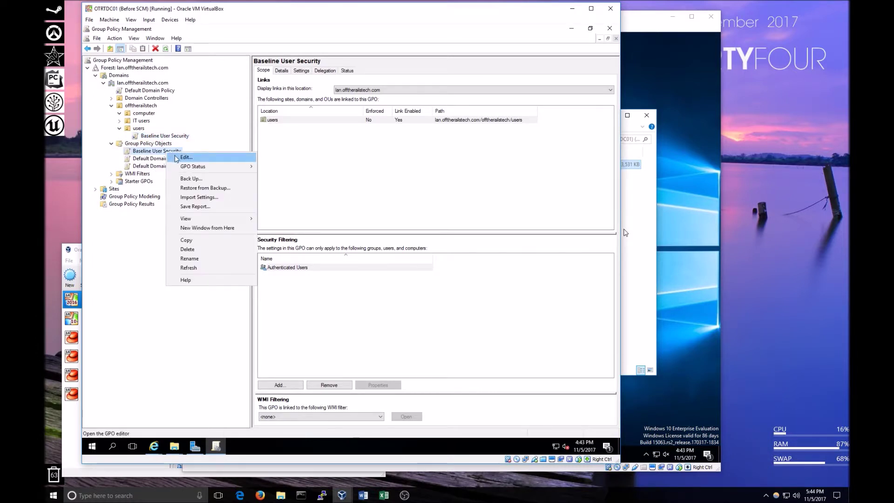
{"action": "left_click", "coordinate": [234, 157]}
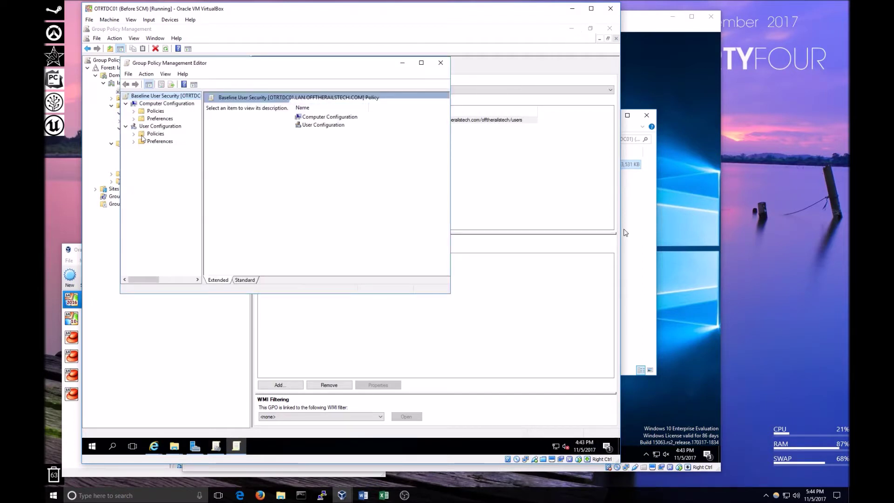
{"action": "left_click", "coordinate": [134, 135]}
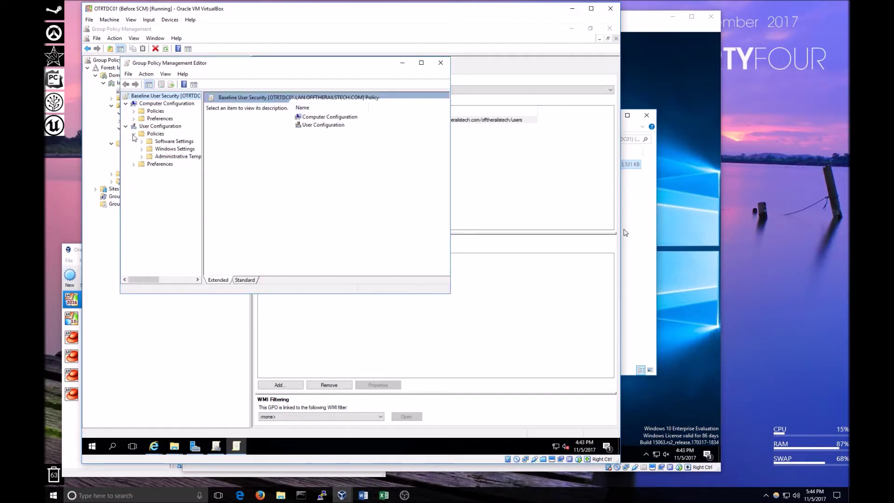
{"action": "left_click", "coordinate": [142, 157]}
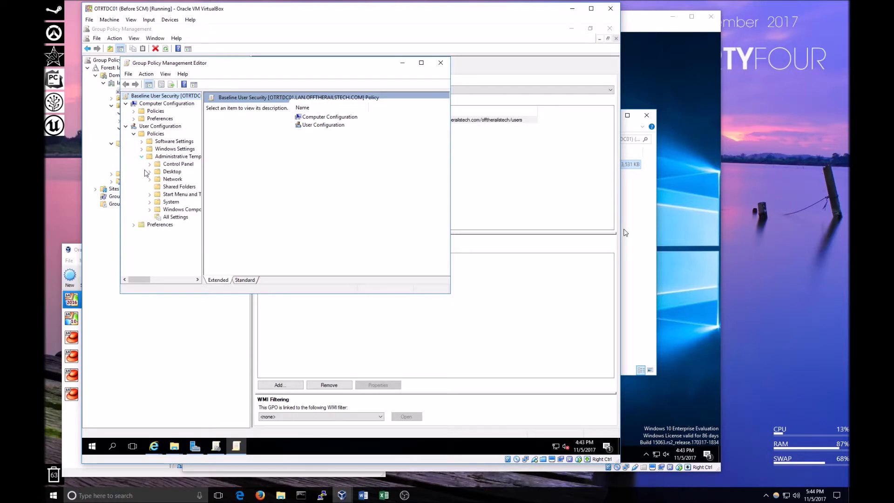
{"action": "left_click", "coordinate": [179, 195]}
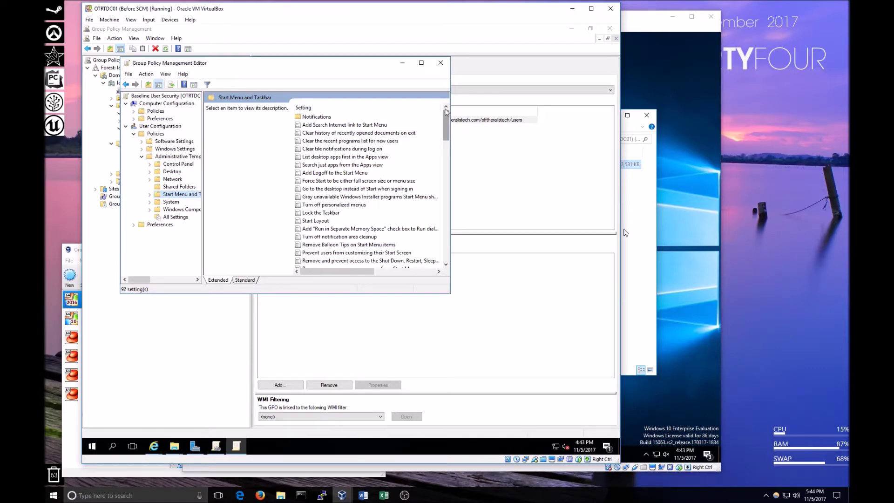
{"action": "left_click", "coordinate": [421, 62]}
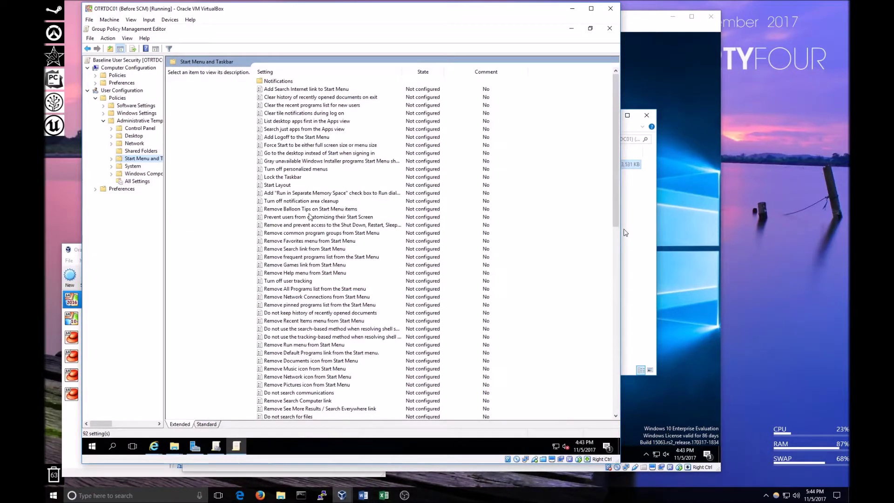
Read the Shut Down access setting's description and sort the settings by name.
{"action": "left_click", "coordinate": [298, 226]}
{"action": "key", "text": "Down"}
{"action": "key", "text": "Down"}
{"action": "key", "text": "Down"}
{"action": "key", "text": "Down"}
{"action": "key", "text": "Down"}
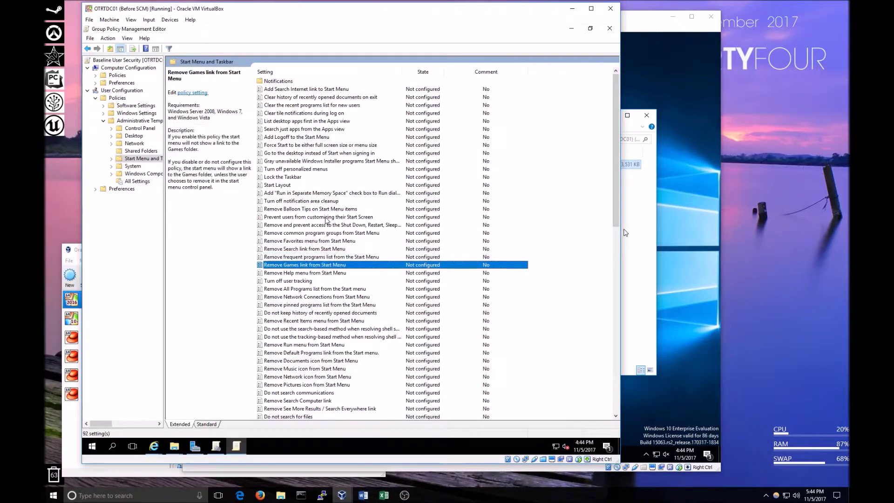
{"action": "key", "text": "Down"}
{"action": "key", "text": "Up"}
{"action": "key", "text": "Up"}
{"action": "key", "text": "Up"}
{"action": "key", "text": "Up"}
{"action": "key", "text": "Up"}
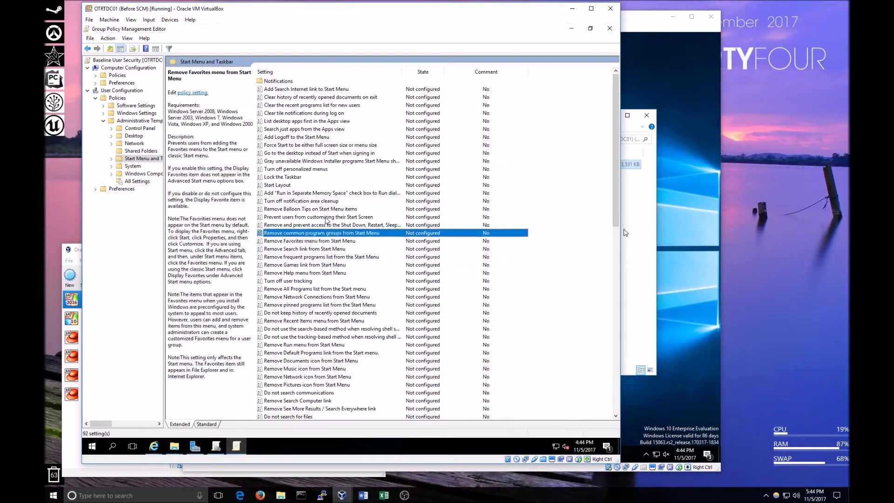
{"action": "key", "text": "Up"}
{"action": "left_click", "coordinate": [345, 73]}
{"action": "left_click", "coordinate": [345, 73]}
Read the Remove Logoff, Notifications, Search link, Undock PC and battery meter setting descriptions.
{"action": "scroll", "coordinate": [319, 322], "scroll_direction": "down", "scroll_amount": 5}
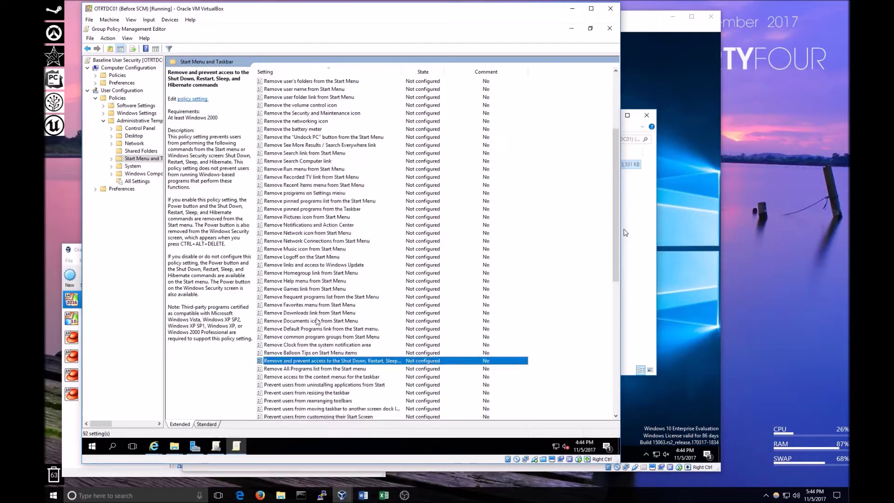
{"action": "left_click", "coordinate": [291, 258]}
{"action": "left_click", "coordinate": [307, 226]}
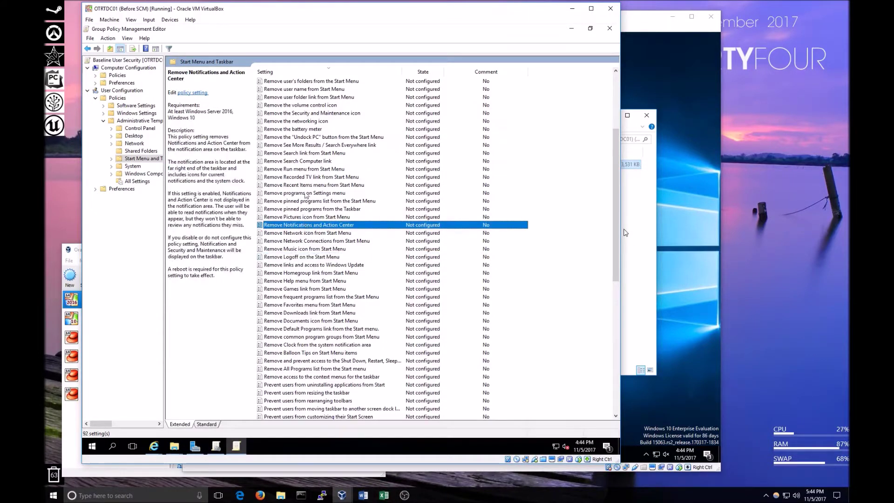
{"action": "left_click", "coordinate": [301, 155]}
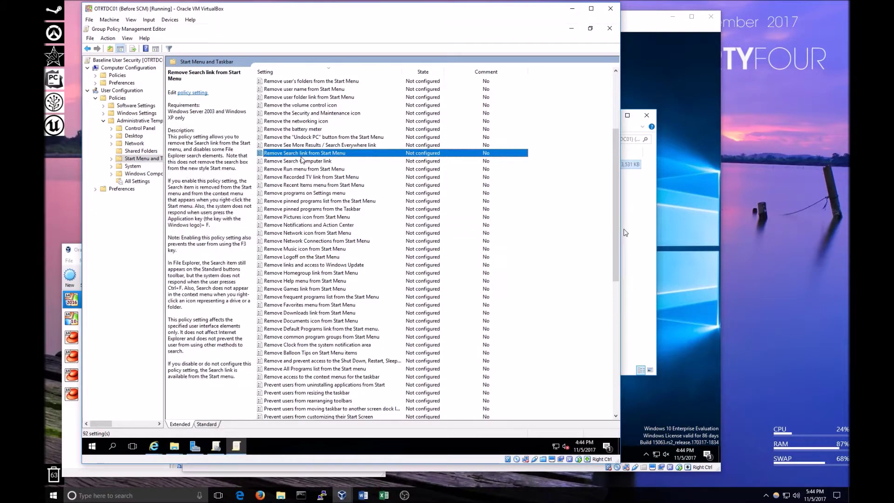
{"action": "left_click", "coordinate": [303, 138]}
{"action": "left_click", "coordinate": [303, 130]}
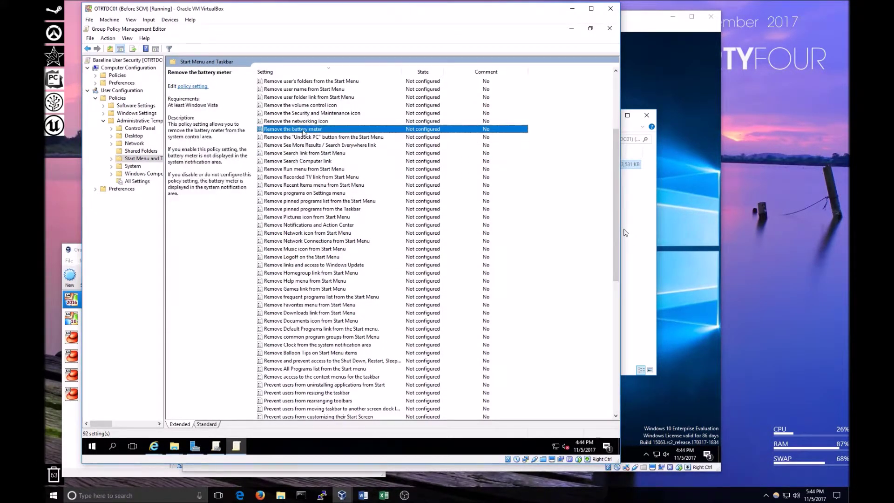
Review the volume control, networking, battery meter, Recorded TV and Network Connections settings.
{"action": "key", "text": "Up"}
{"action": "key", "text": "Up"}
{"action": "key", "text": "Up"}
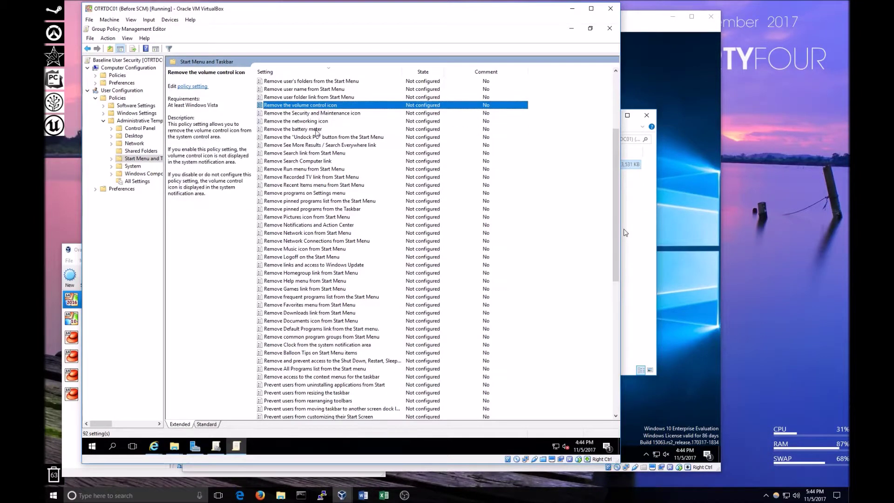
{"action": "key", "text": "Down"}
{"action": "key", "text": "Down"}
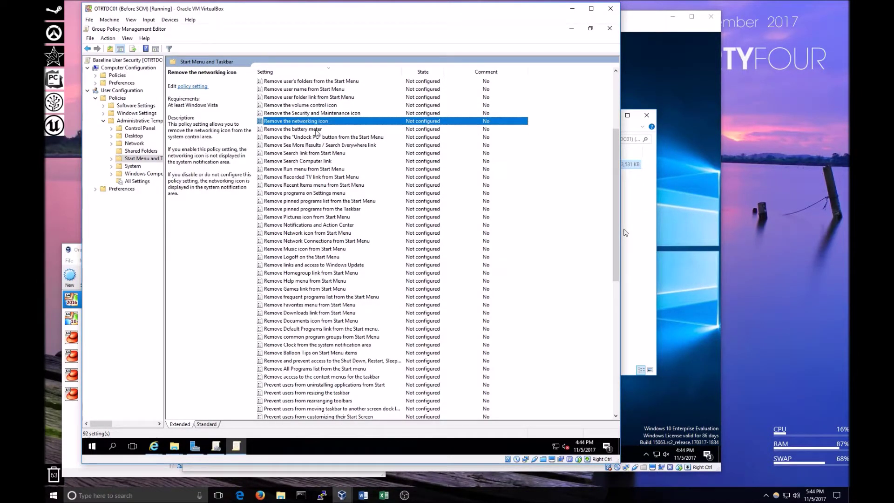
{"action": "key", "text": "Down"}
{"action": "key", "text": "Up"}
{"action": "key", "text": "Up"}
{"action": "key", "text": "Up"}
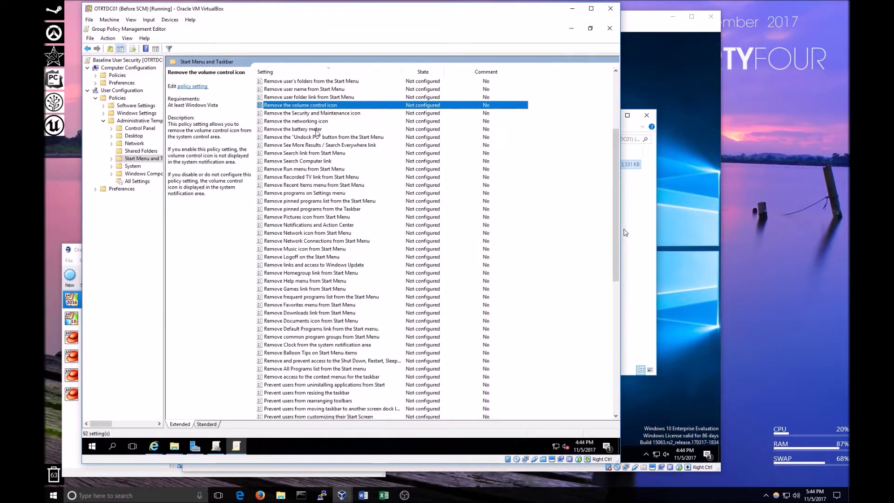
{"action": "key", "text": "Down"}
{"action": "key", "text": "Down"}
{"action": "key", "text": "Down"}
{"action": "key", "text": "Down"}
{"action": "key", "text": "Down"}
{"action": "key", "text": "Down"}
{"action": "key", "text": "Down"}
{"action": "key", "text": "Down"}
{"action": "key", "text": "Down"}
{"action": "key", "text": "Down"}
{"action": "key", "text": "Down"}
{"action": "key", "text": "Down"}
{"action": "key", "text": "Down"}
{"action": "key", "text": "Down"}
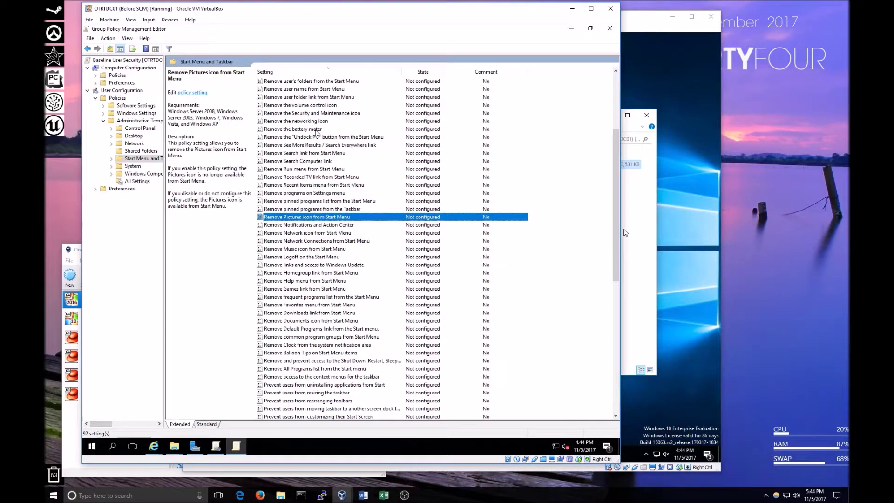
{"action": "key", "text": "Down"}
{"action": "key", "text": "Down"}
{"action": "key", "text": "Down"}
{"action": "key", "text": "Down"}
{"action": "key", "text": "Down"}
{"action": "key", "text": "Down"}
{"action": "key", "text": "Down"}
{"action": "key", "text": "Down"}
{"action": "key", "text": "Down"}
{"action": "key", "text": "Down"}
{"action": "key", "text": "Down"}
{"action": "key", "text": "Down"}
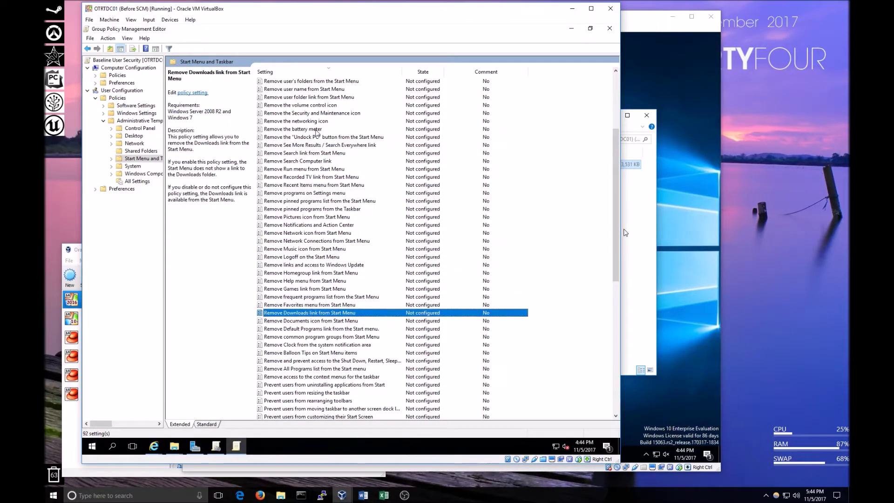
Scroll through the remaining settings and close the Group Policy Management Editor.
{"action": "scroll", "coordinate": [334, 298], "scroll_direction": "down", "scroll_amount": 1}
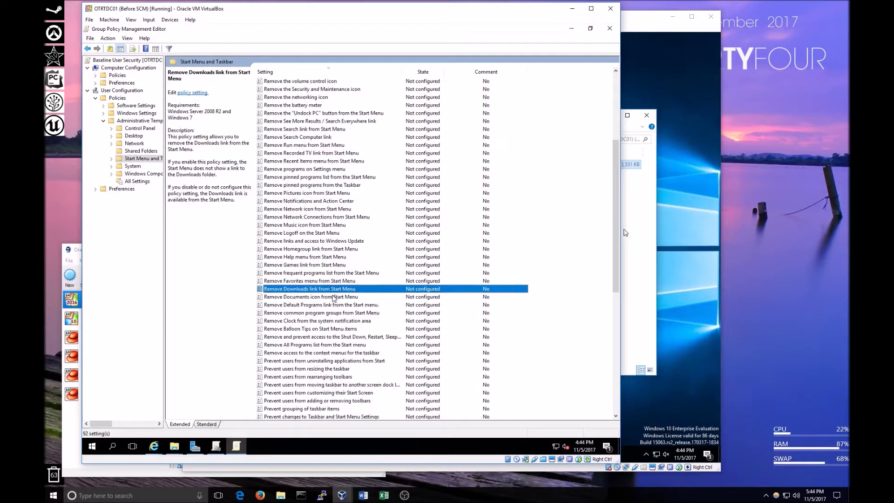
{"action": "scroll", "coordinate": [334, 298], "scroll_direction": "down", "scroll_amount": 8}
{"action": "scroll", "coordinate": [334, 298], "scroll_direction": "up", "scroll_amount": 14}
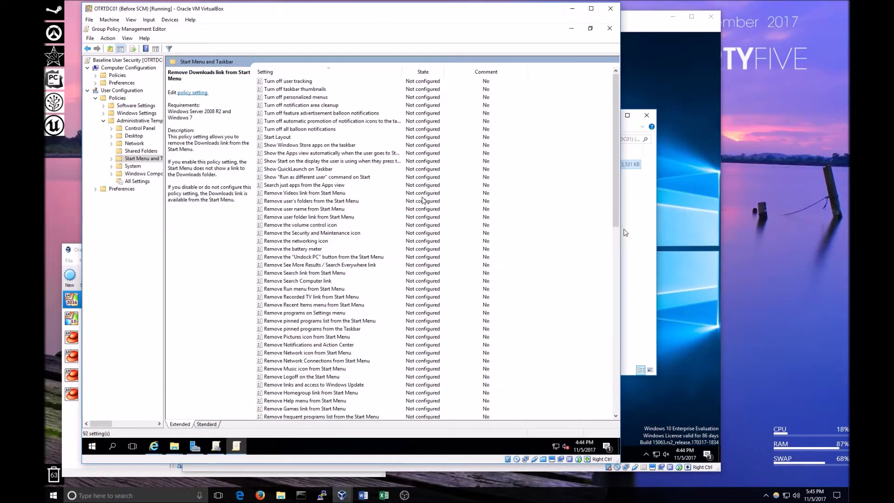
{"action": "scroll", "coordinate": [419, 202], "scroll_direction": "down", "scroll_amount": 11}
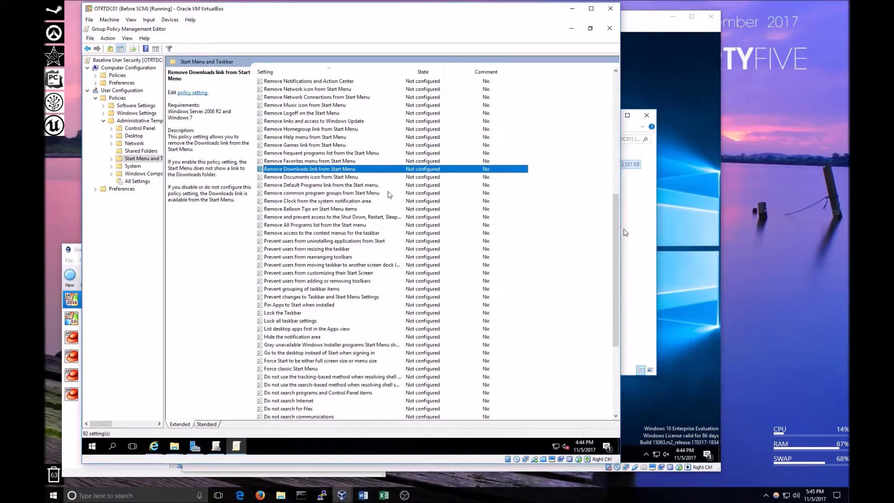
{"action": "scroll", "coordinate": [351, 181], "scroll_direction": "up", "scroll_amount": 4}
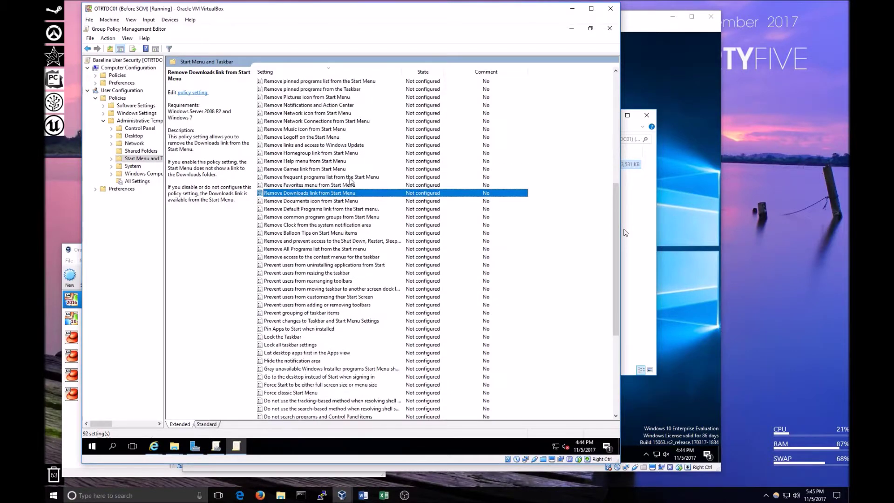
{"action": "scroll", "coordinate": [350, 180], "scroll_direction": "up", "scroll_amount": 3}
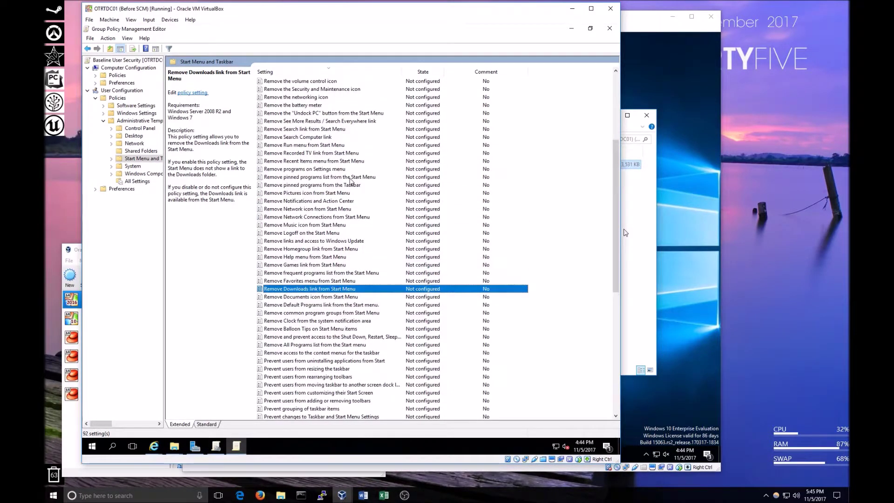
{"action": "left_click", "coordinate": [610, 28]}
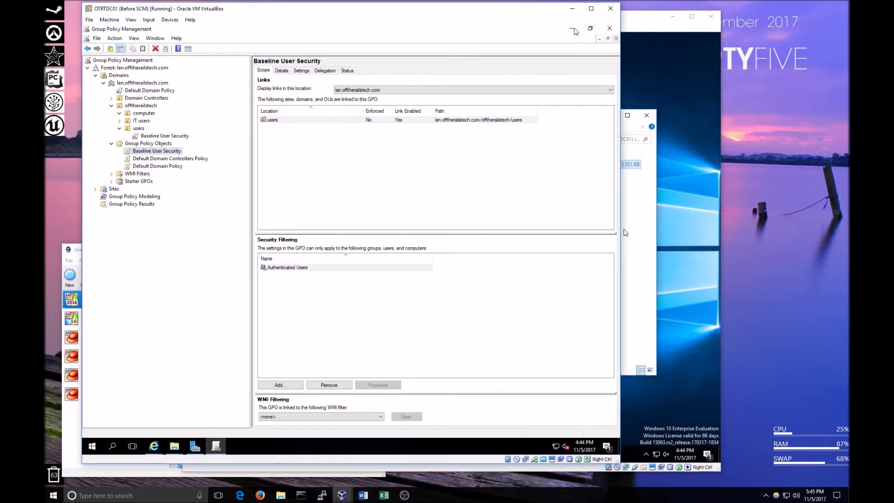
Move the PolicyDefinitions folder into the SYSVOL Policies folder.
{"action": "left_click", "coordinate": [572, 28]}
{"action": "left_click_drag", "start_coordinate": [209, 137], "coordinate": [437, 250]}
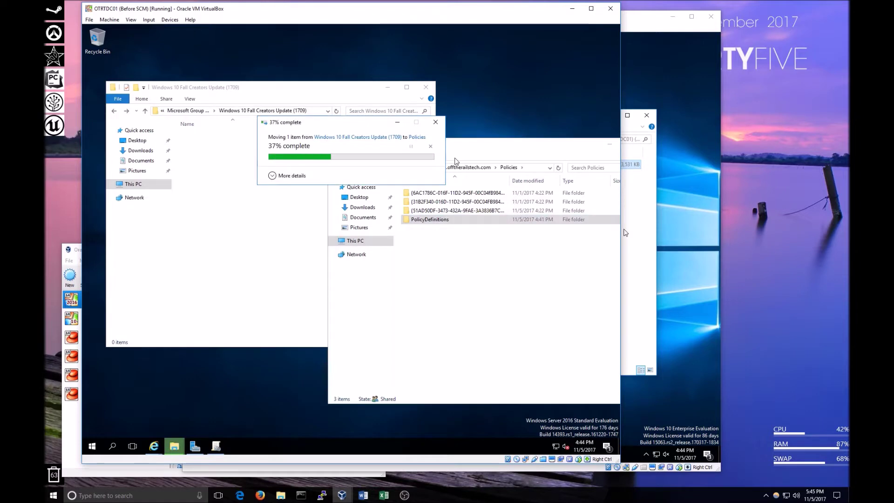
{"action": "left_click_drag", "start_coordinate": [492, 151], "coordinate": [335, 120]}
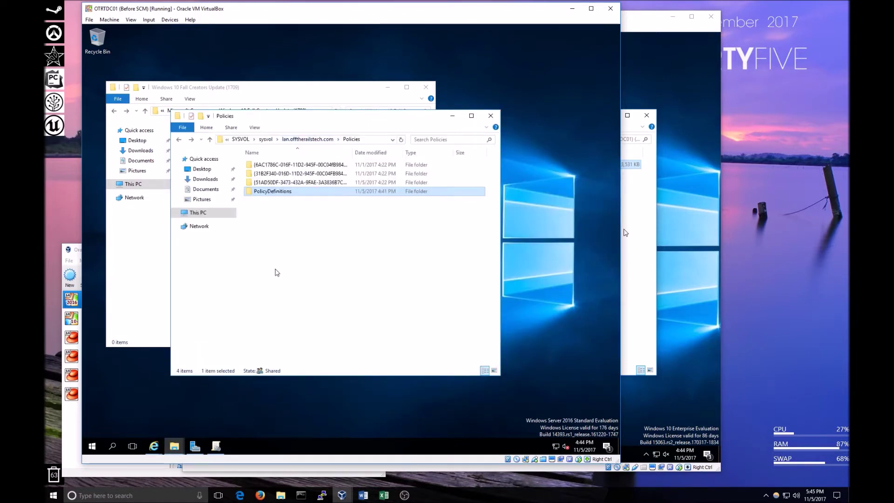
Close Group Policy Management and relaunch it from Server Manager's Tools menu.
{"action": "left_click", "coordinate": [217, 446]}
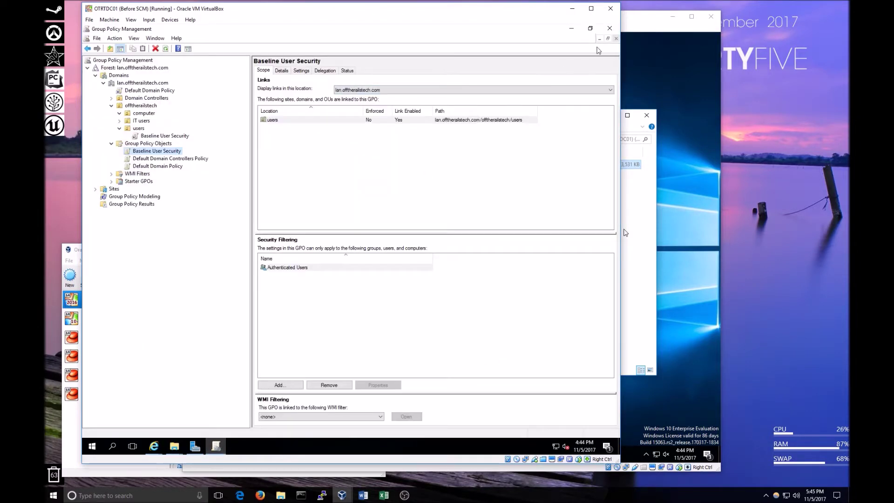
{"action": "left_click", "coordinate": [610, 28]}
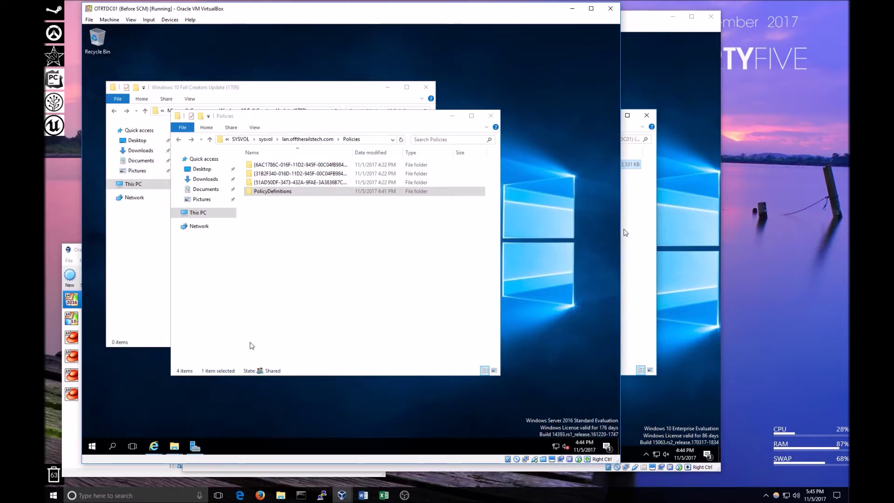
{"action": "left_click", "coordinate": [194, 446]}
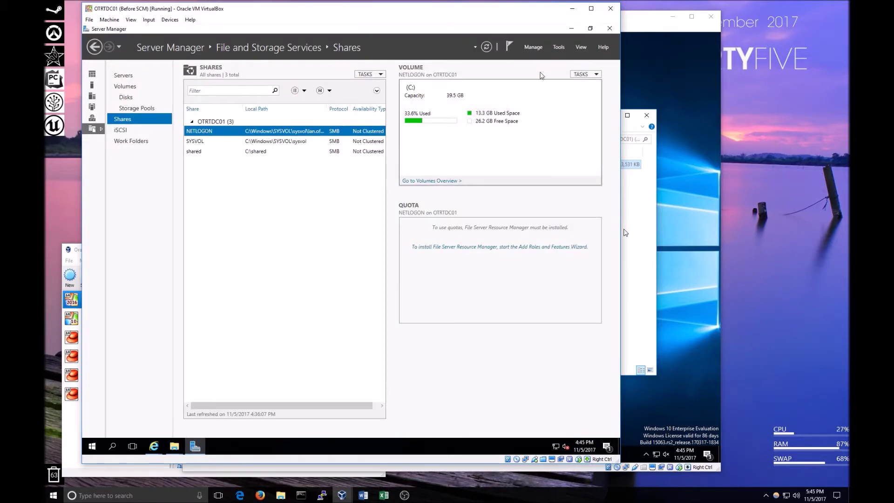
{"action": "left_click", "coordinate": [559, 47]}
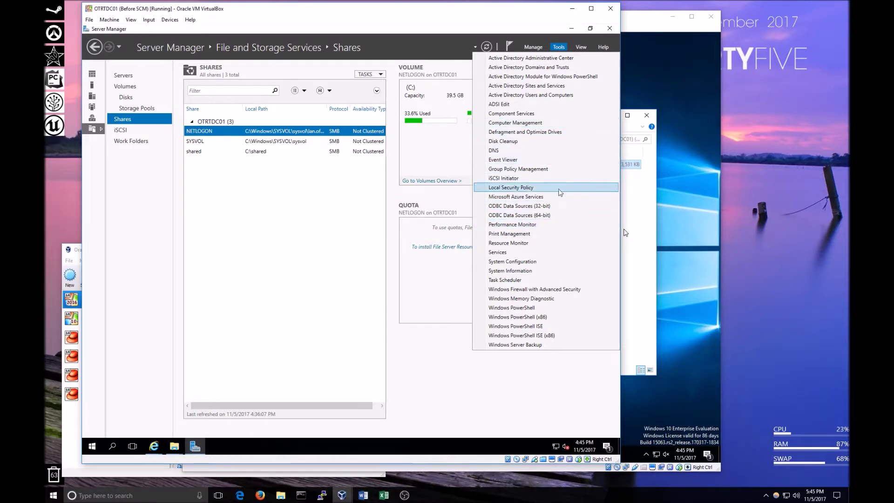
{"action": "left_click", "coordinate": [518, 169]}
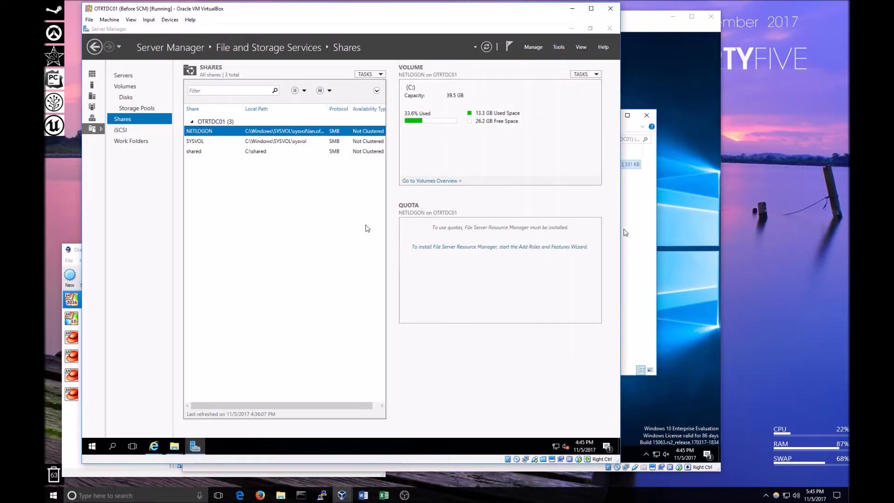
{"action": "right_click", "coordinate": [139, 121]}
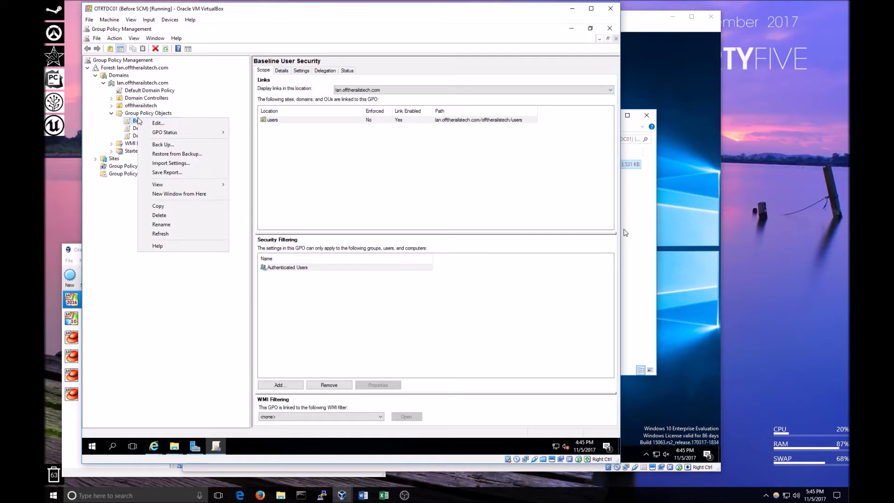
Edit Baseline User Security again, showing the Start Menu and Taskbar settings maximized.
{"action": "left_click", "coordinate": [160, 125]}
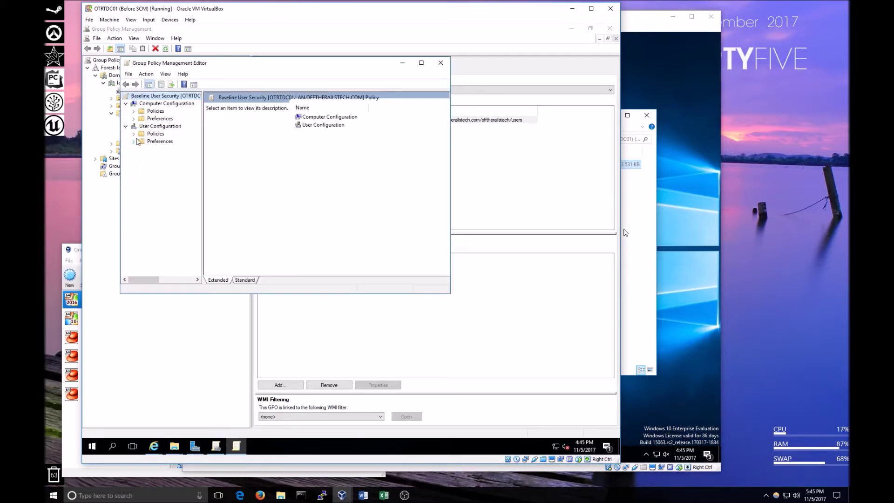
{"action": "left_click", "coordinate": [134, 134]}
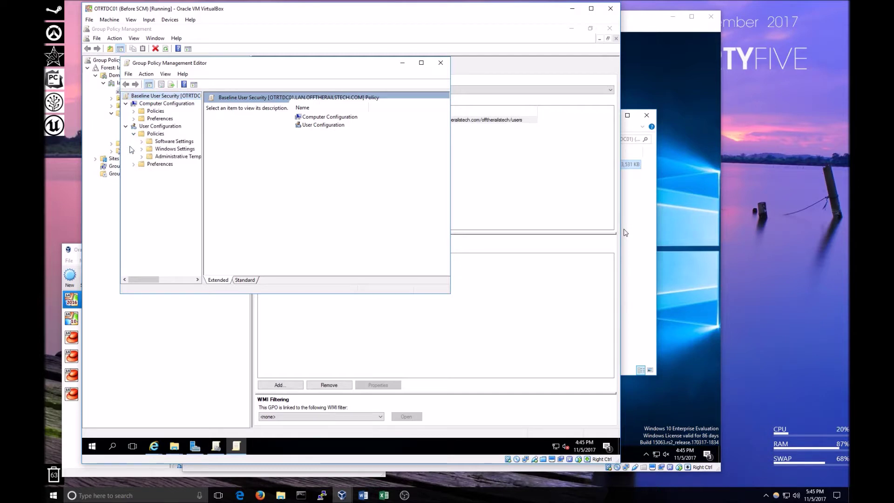
{"action": "left_click", "coordinate": [142, 156]}
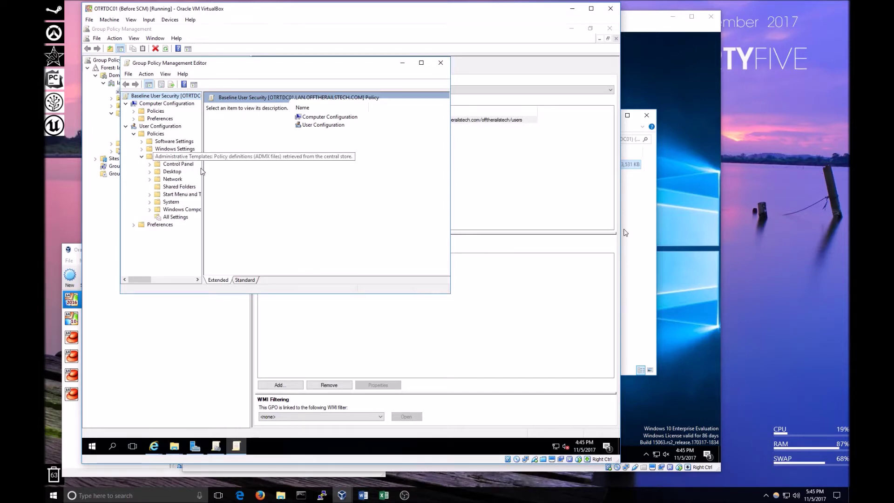
{"action": "left_click", "coordinate": [173, 195]}
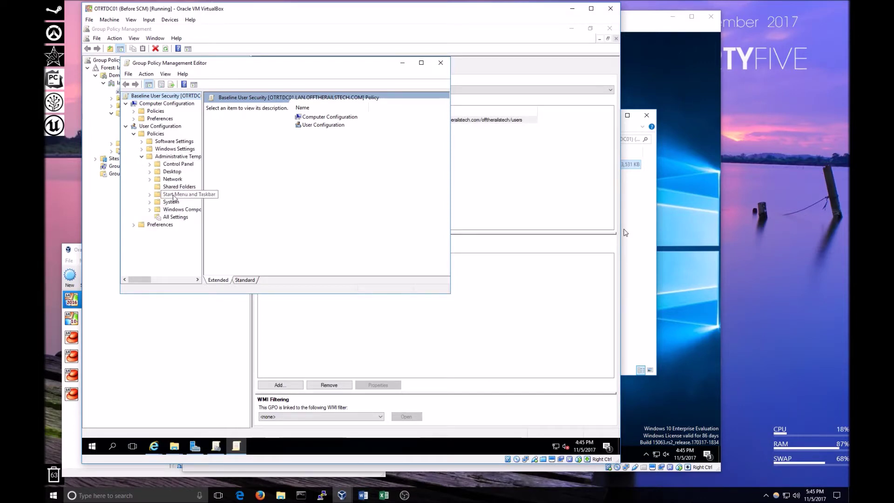
{"action": "left_click", "coordinate": [421, 63]}
Sort the settings alphabetically and read the Remove the People Bar from the taskbar description.
{"action": "left_click", "coordinate": [321, 74]}
{"action": "left_click", "coordinate": [320, 76]}
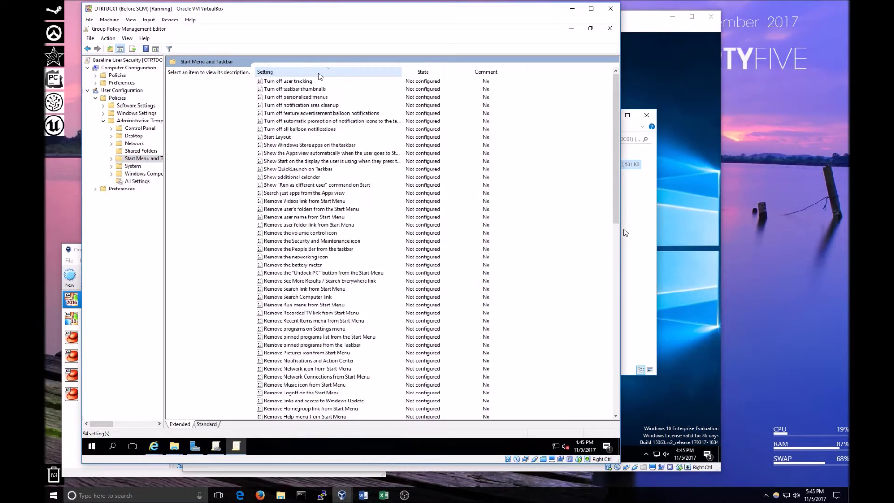
{"action": "left_click", "coordinate": [321, 75]}
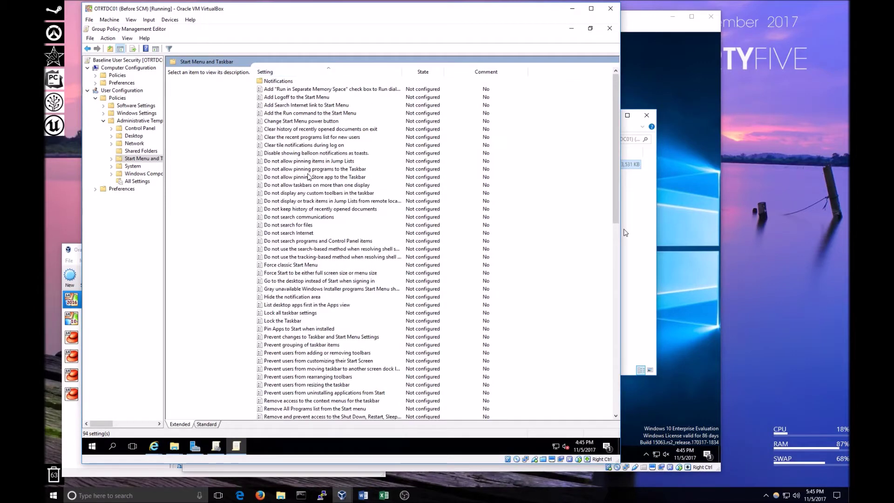
{"action": "scroll", "coordinate": [309, 176], "scroll_direction": "down", "scroll_amount": 12}
{"action": "scroll", "coordinate": [313, 247], "scroll_direction": "down", "scroll_amount": 2}
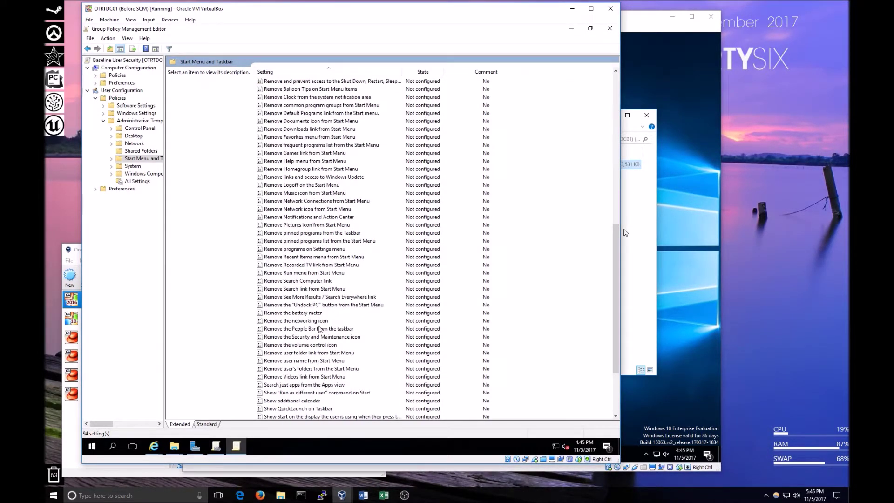
{"action": "left_click", "coordinate": [303, 330]}
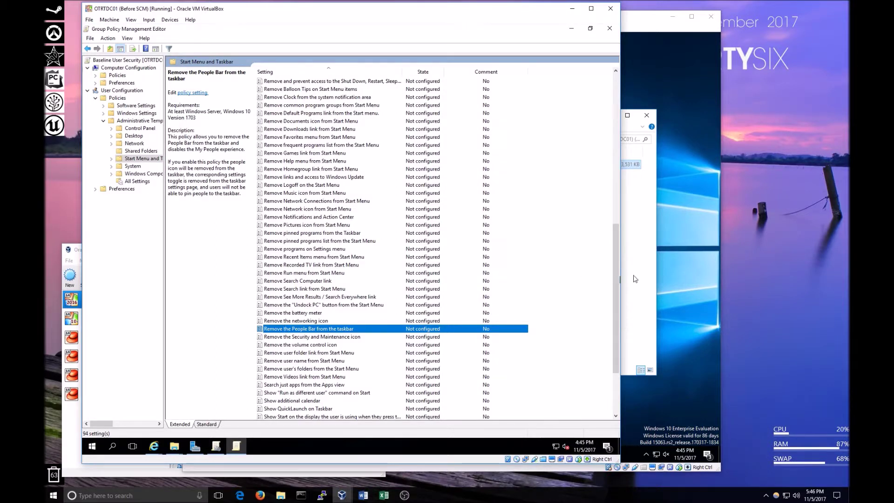
{"action": "left_click", "coordinate": [719, 247]}
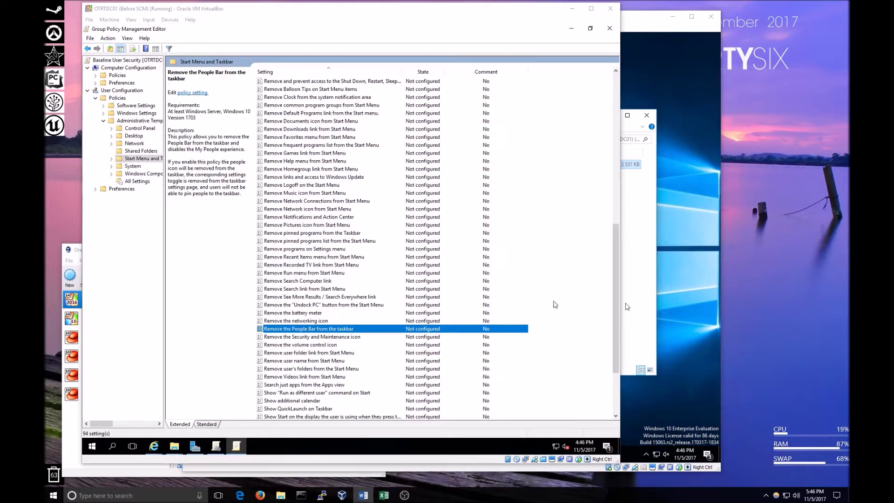
{"action": "scroll", "coordinate": [406, 306], "scroll_direction": "up", "scroll_amount": 14}
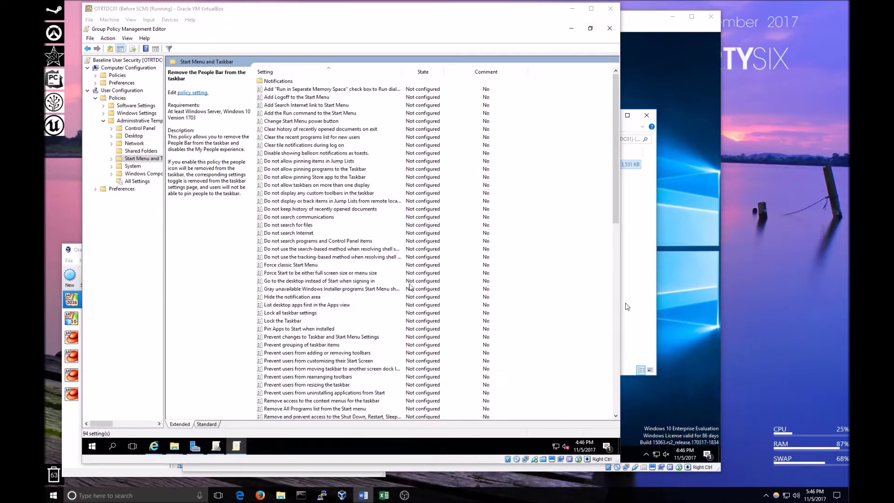
Restore the editor to a smaller window over the console and scroll through the 94 settings.
{"action": "left_click", "coordinate": [590, 28]}
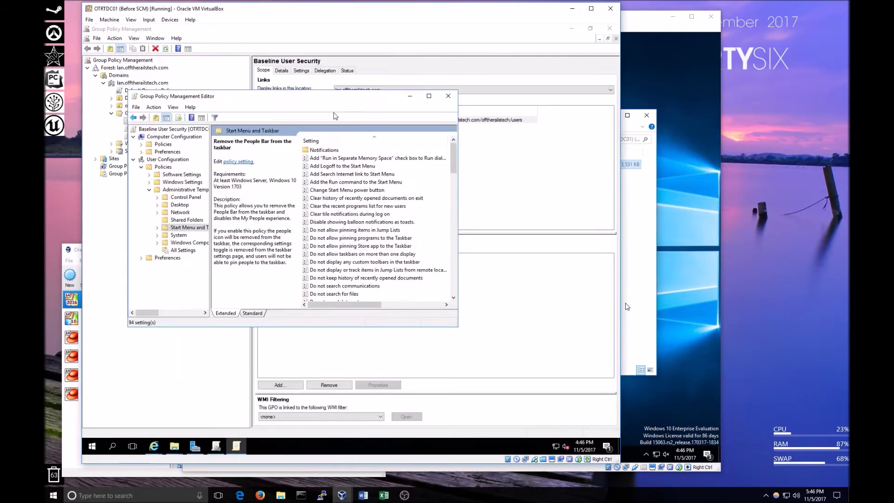
{"action": "left_click_drag", "start_coordinate": [285, 114], "coordinate": [295, 160]}
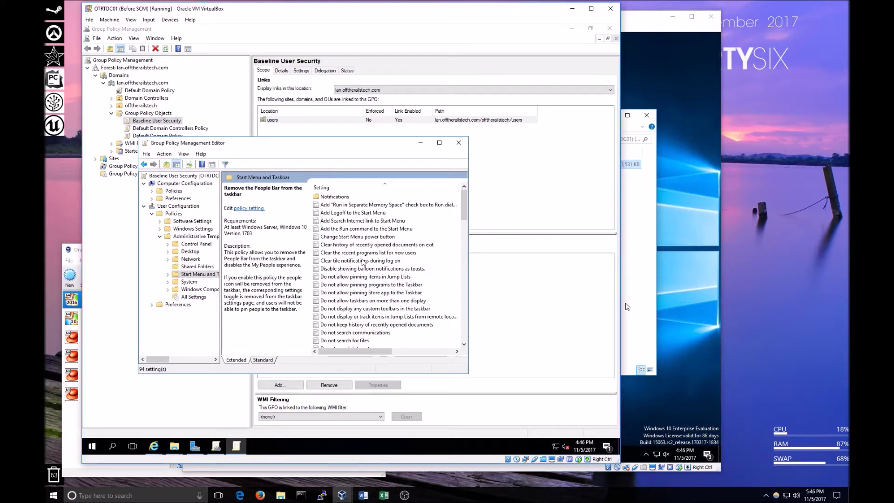
{"action": "scroll", "coordinate": [363, 262], "scroll_direction": "down", "scroll_amount": 20}
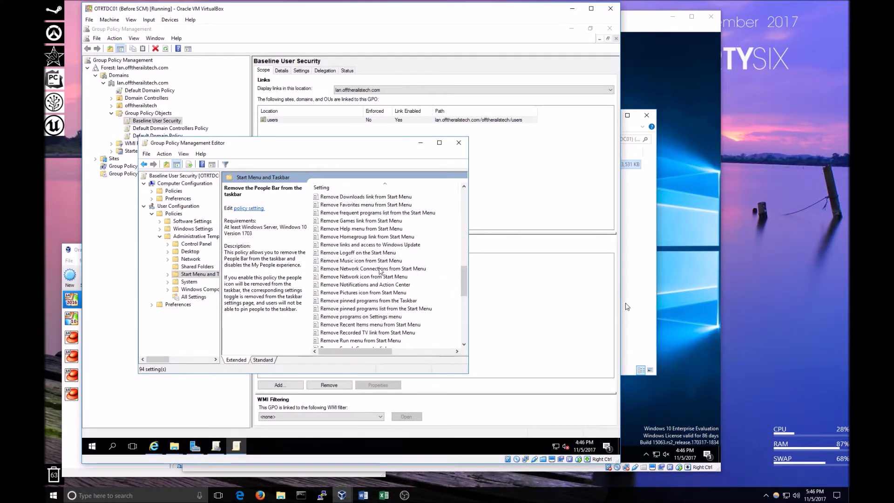
{"action": "scroll", "coordinate": [380, 270], "scroll_direction": "up", "scroll_amount": 20}
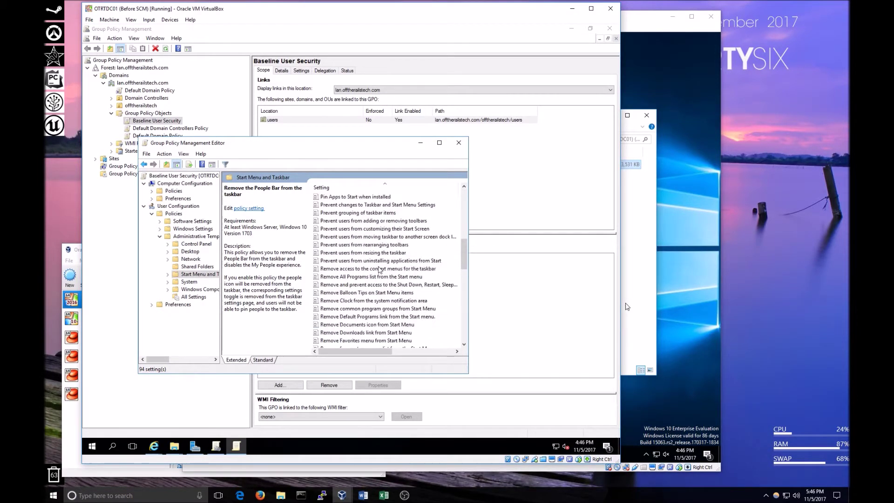
{"action": "scroll", "coordinate": [380, 269], "scroll_direction": "down", "scroll_amount": 20}
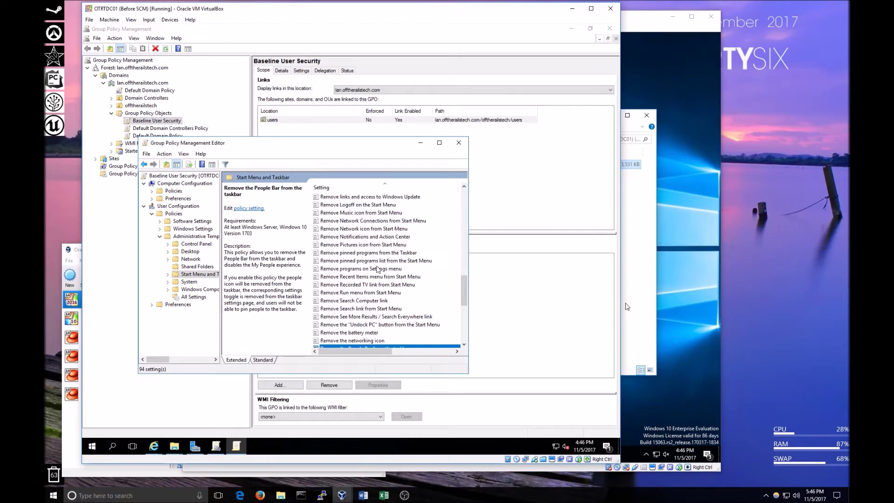
{"action": "scroll", "coordinate": [377, 269], "scroll_direction": "up", "scroll_amount": 20}
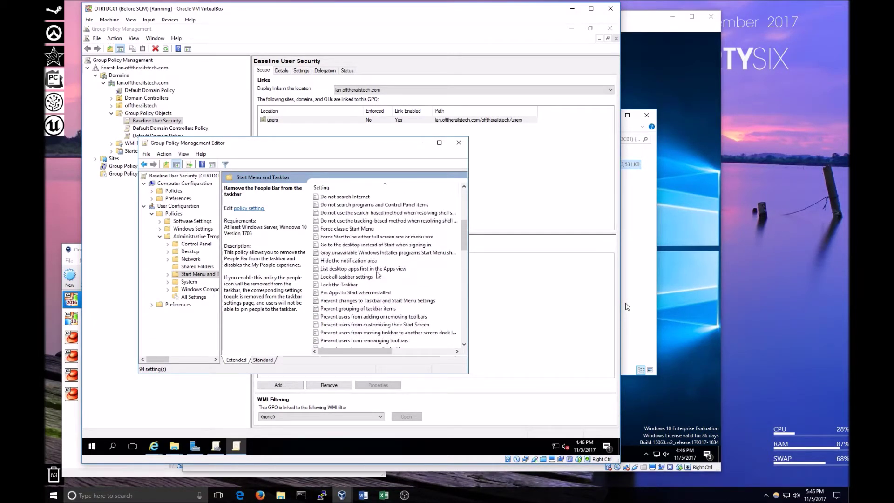
{"action": "scroll", "coordinate": [375, 279], "scroll_direction": "down", "scroll_amount": 20}
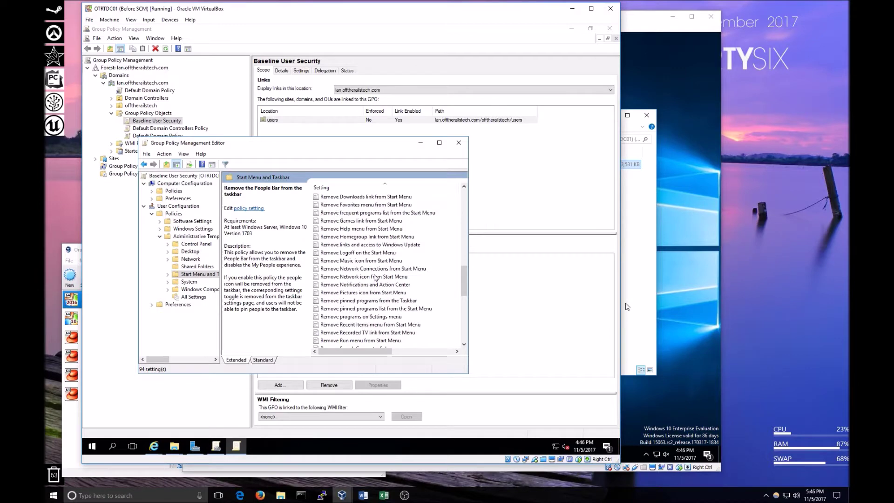
{"action": "scroll", "coordinate": [375, 278], "scroll_direction": "up", "scroll_amount": 20}
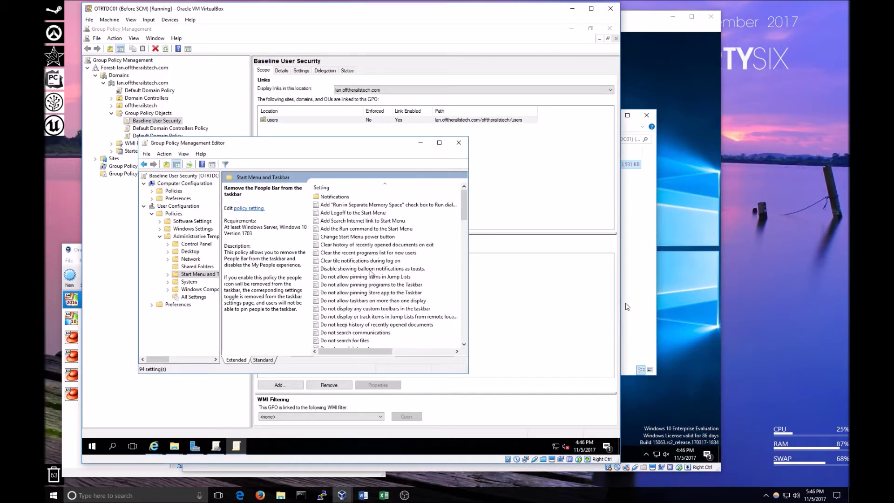
Close the policy editor and view the security baseline workbook's Information sheet in Excel.
{"action": "left_click", "coordinate": [459, 143]}
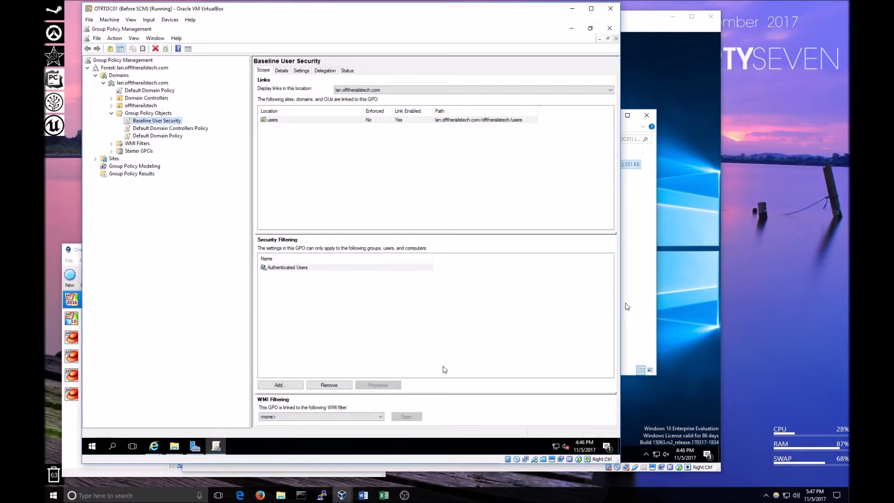
{"action": "mouse_move", "coordinate": [385, 497]}
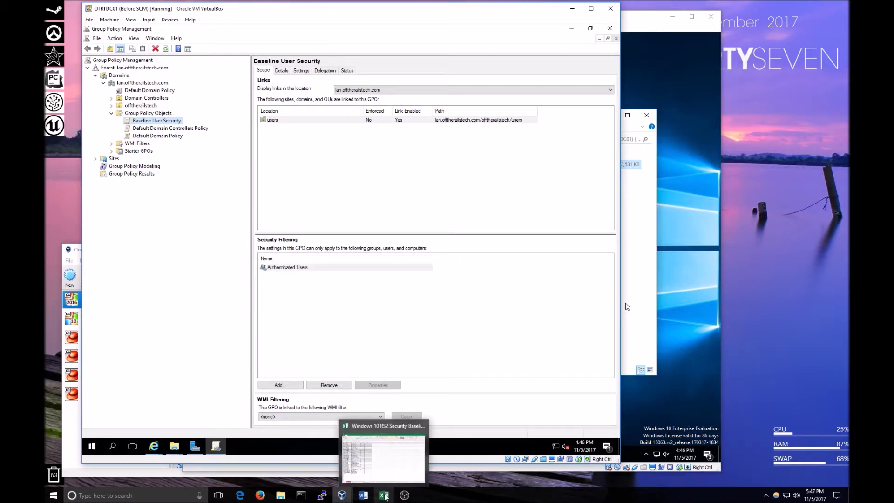
{"action": "left_click", "coordinate": [385, 496]}
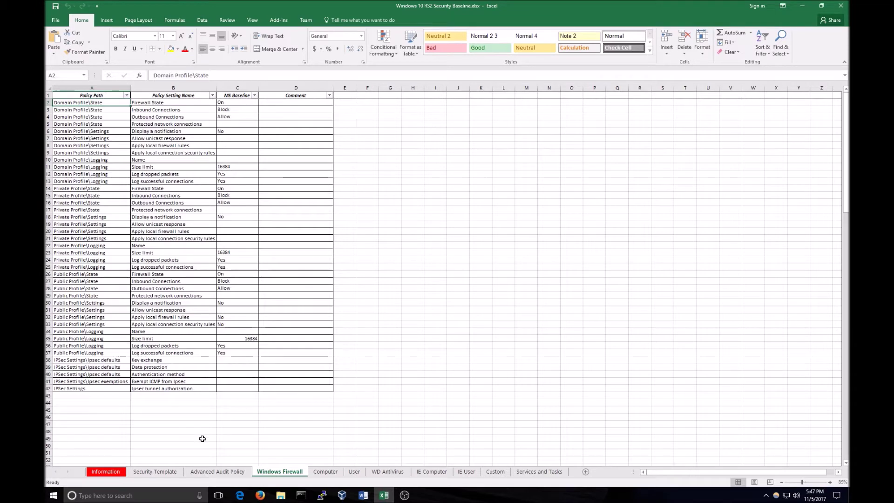
{"action": "left_click", "coordinate": [106, 471]}
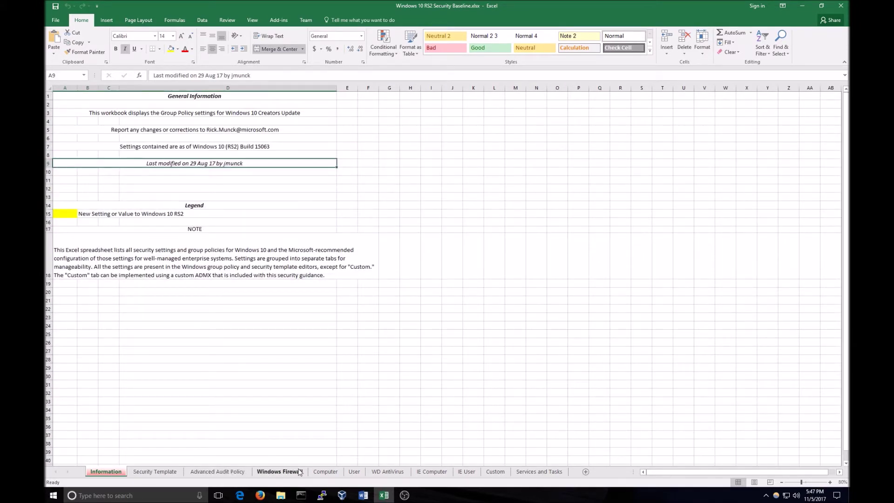
Review the workbook's User sheet, then minimize Excel.
{"action": "left_click", "coordinate": [354, 472]}
{"action": "scroll", "coordinate": [299, 378], "scroll_direction": "down", "scroll_amount": 20}
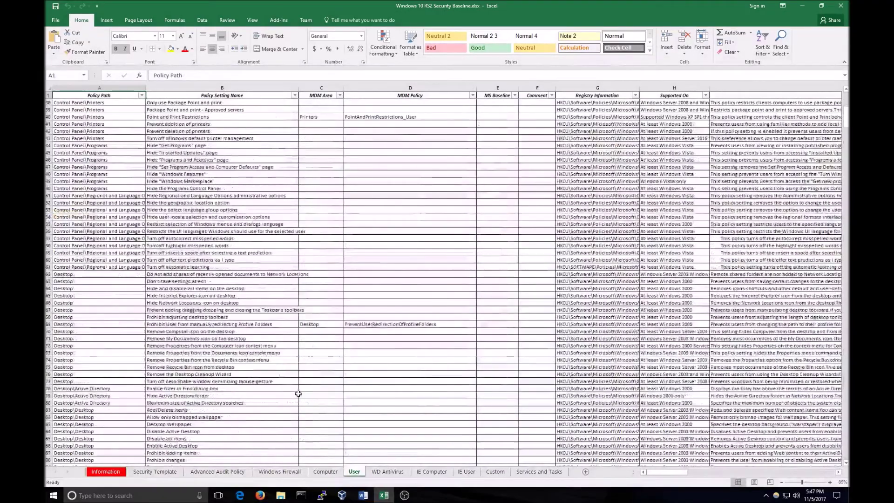
{"action": "scroll", "coordinate": [306, 390], "scroll_direction": "down", "scroll_amount": 15}
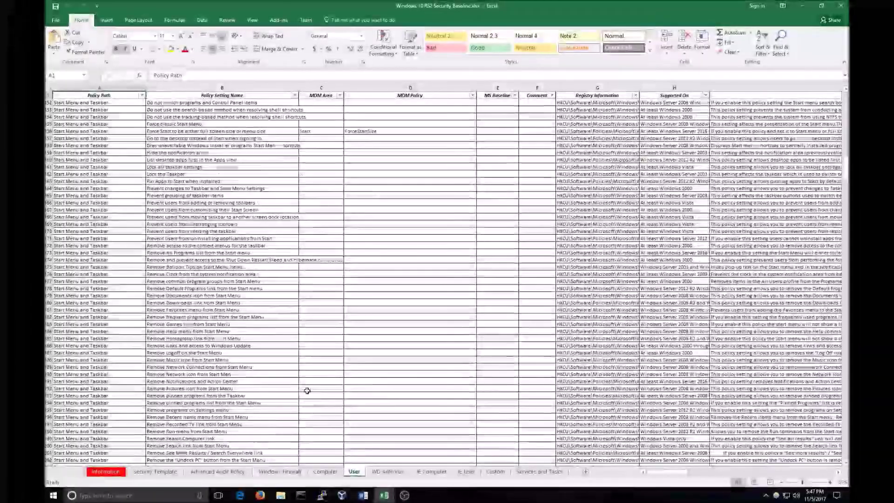
{"action": "scroll", "coordinate": [307, 390], "scroll_direction": "up", "scroll_amount": 20}
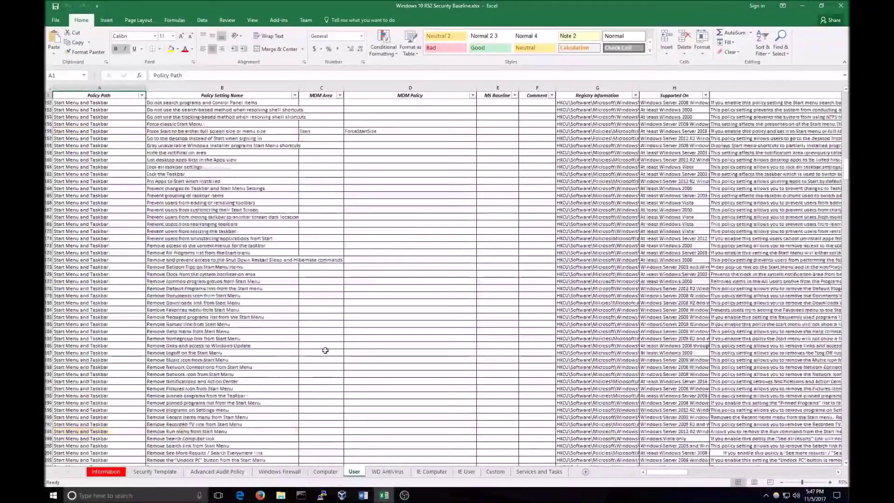
{"action": "scroll", "coordinate": [311, 337], "scroll_direction": "down", "scroll_amount": 20}
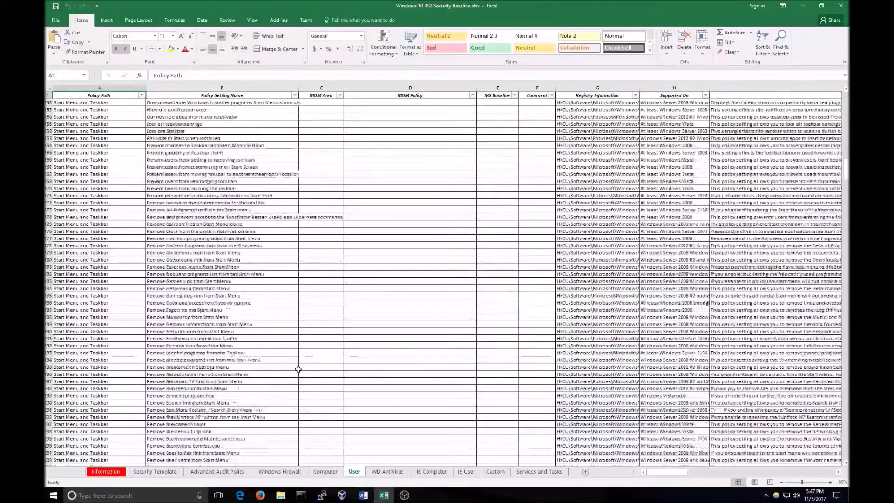
{"action": "scroll", "coordinate": [312, 365], "scroll_direction": "down", "scroll_amount": 20}
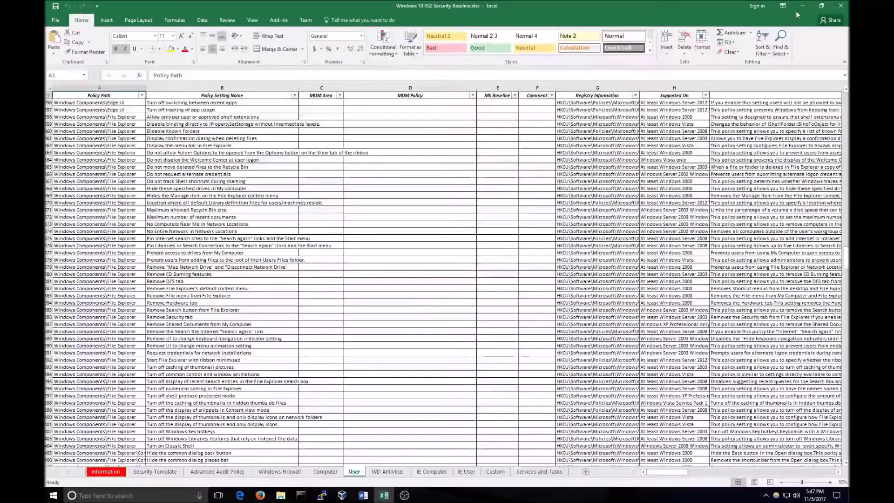
{"action": "left_click", "coordinate": [811, 7]}
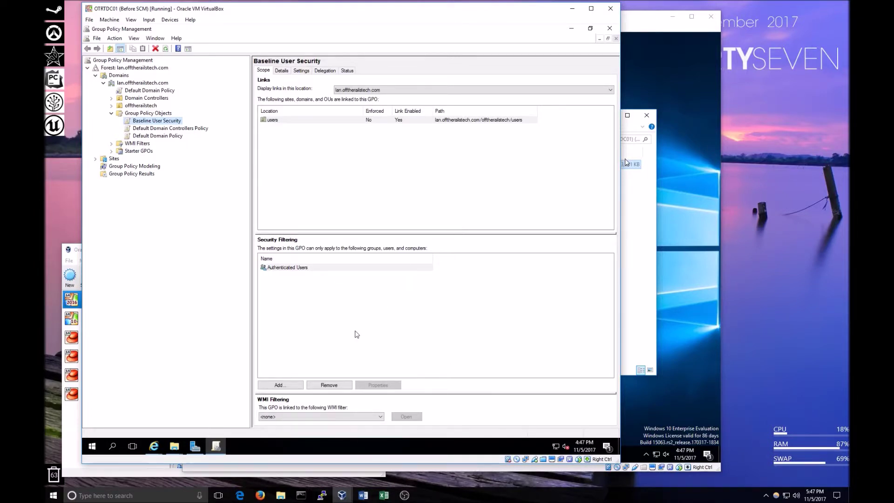
Request the Security Compliance Manager 4.0 download in Internet Explorer, then open Edge on the client VM.
{"action": "mouse_move", "coordinate": [155, 443]}
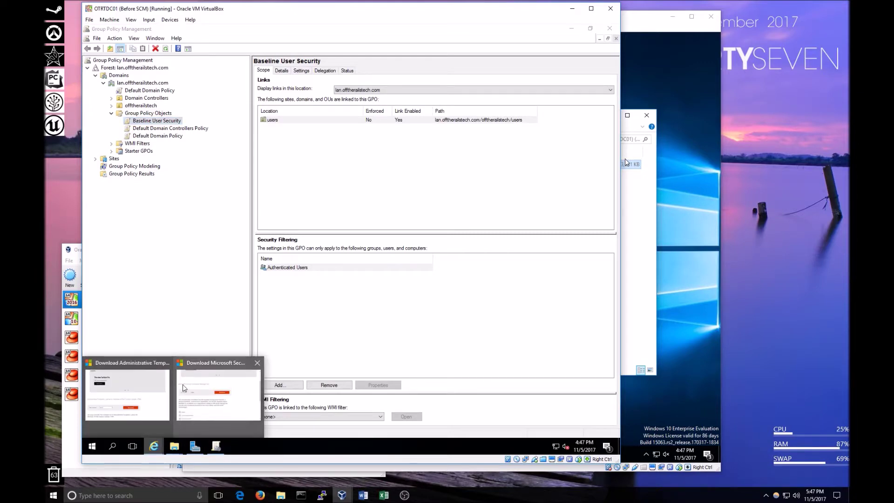
{"action": "left_click", "coordinate": [186, 390]}
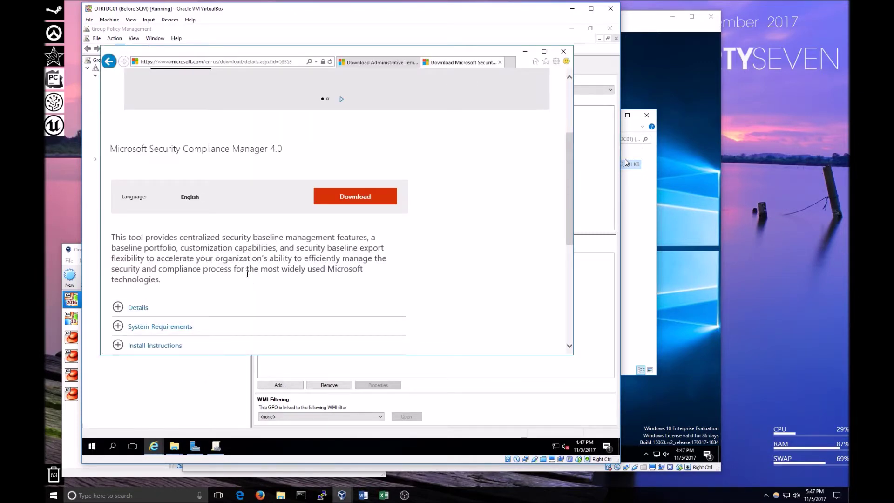
{"action": "scroll", "coordinate": [248, 274], "scroll_direction": "up", "scroll_amount": 3}
{"action": "scroll", "coordinate": [248, 294], "scroll_direction": "down", "scroll_amount": 1}
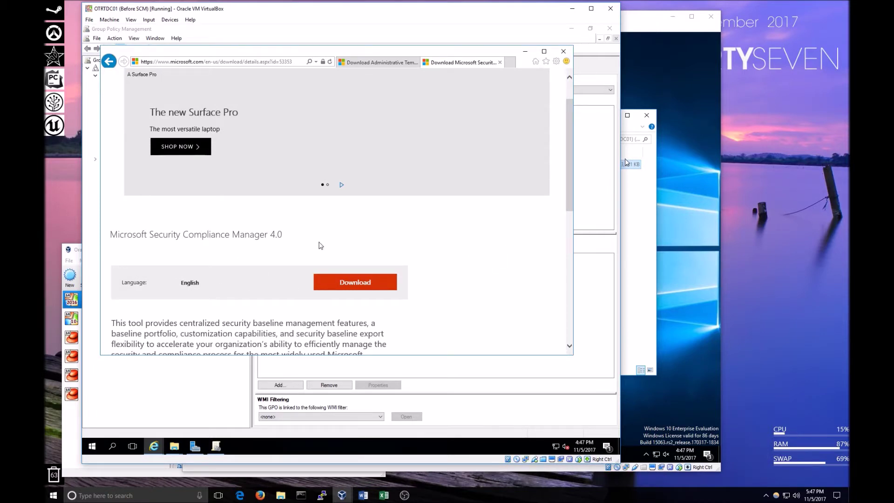
{"action": "left_click", "coordinate": [342, 285]}
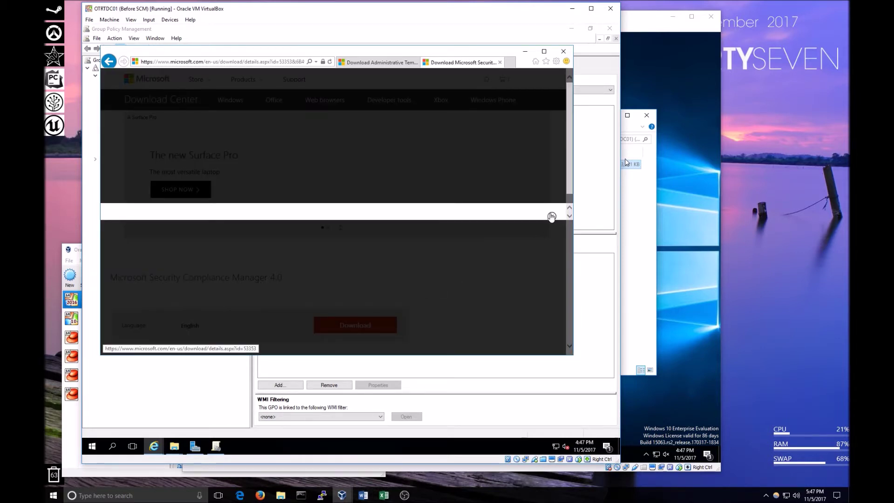
{"action": "left_click_drag", "start_coordinate": [574, 186], "coordinate": [558, 255]}
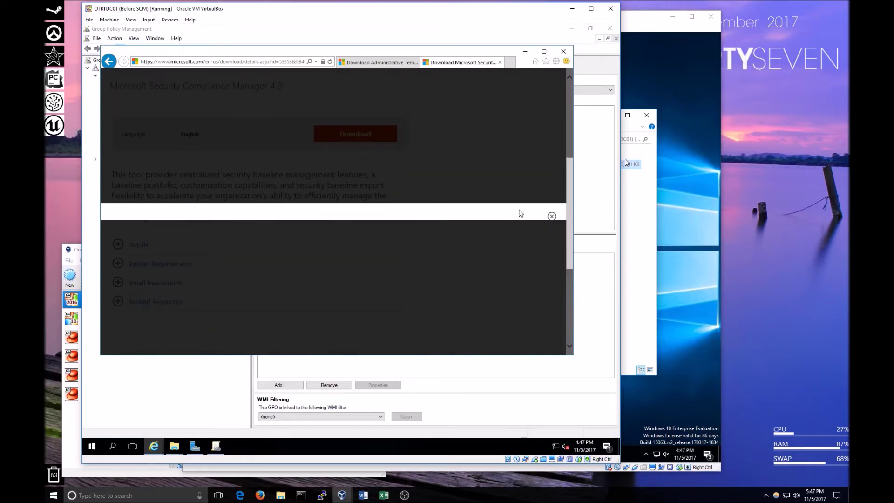
{"action": "left_click", "coordinate": [551, 217]}
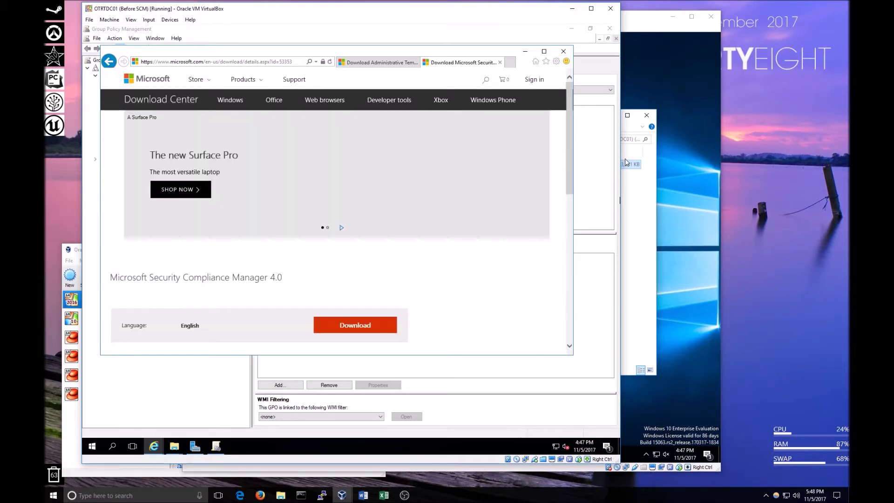
{"action": "left_click", "coordinate": [629, 195]}
{"action": "left_click", "coordinate": [384, 456]}
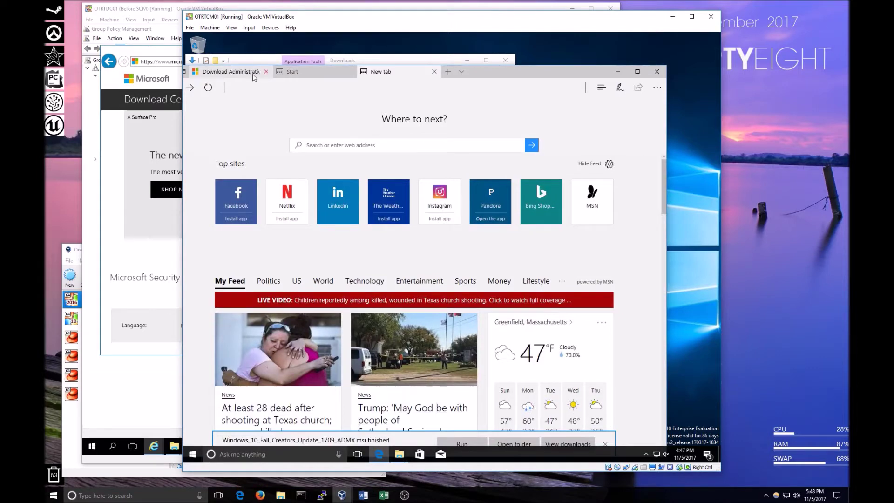
Search Google for 'microsoft security compliance manager' in Edge.
{"action": "left_click", "coordinate": [247, 72]}
{"action": "left_click_drag", "start_coordinate": [329, 18], "coordinate": [410, 18]}
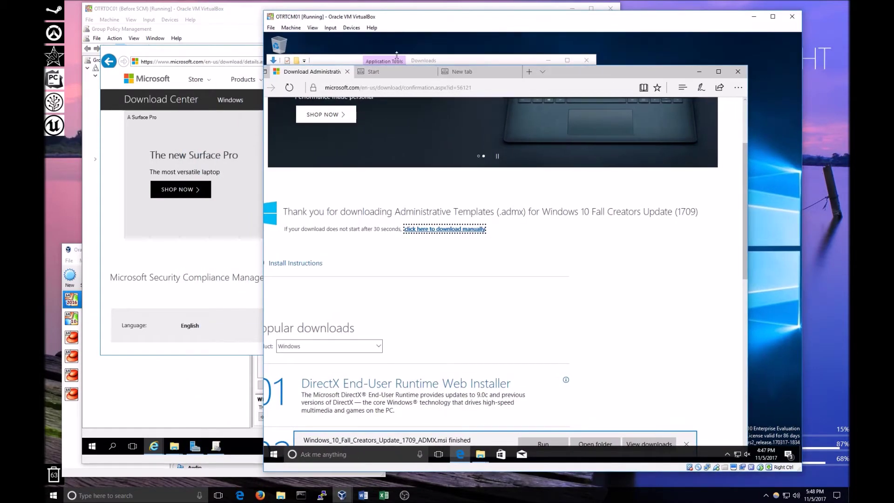
{"action": "left_click", "coordinate": [388, 91]}
{"action": "type", "text": "google.com/"}
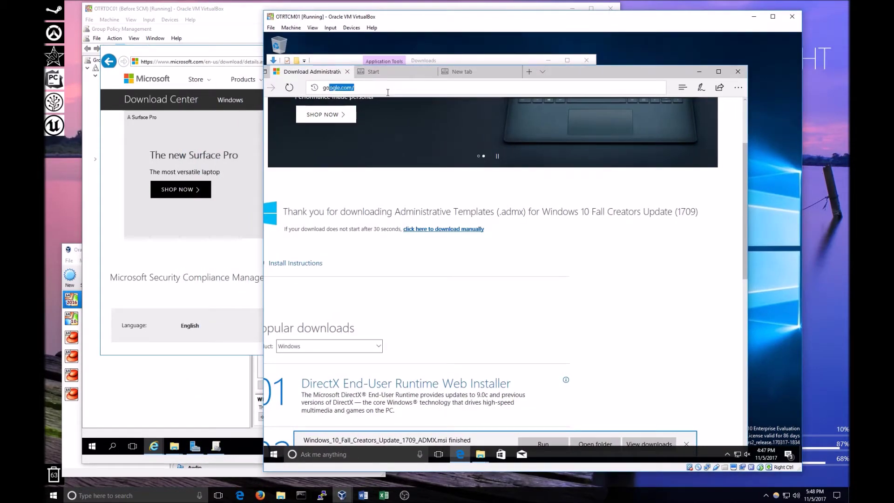
{"action": "key", "text": "Return"}
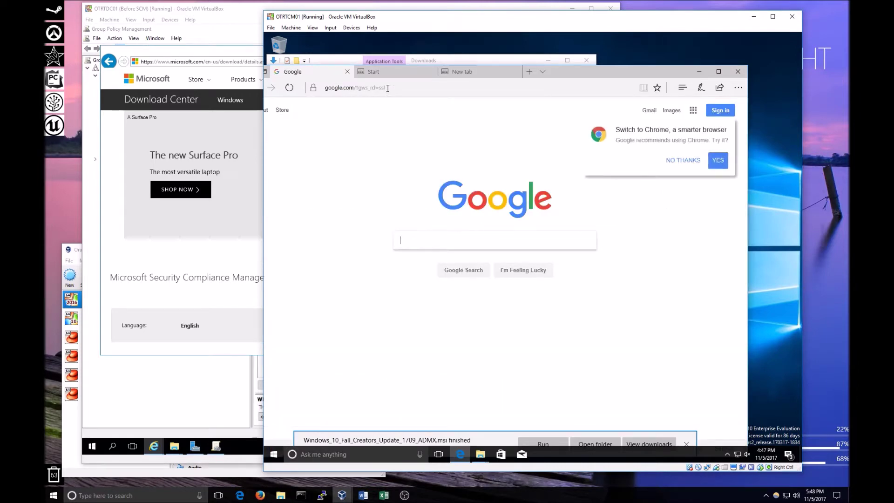
{"action": "left_click_drag", "start_coordinate": [386, 9], "coordinate": [457, 10]}
{"action": "type", "text": "mi"}
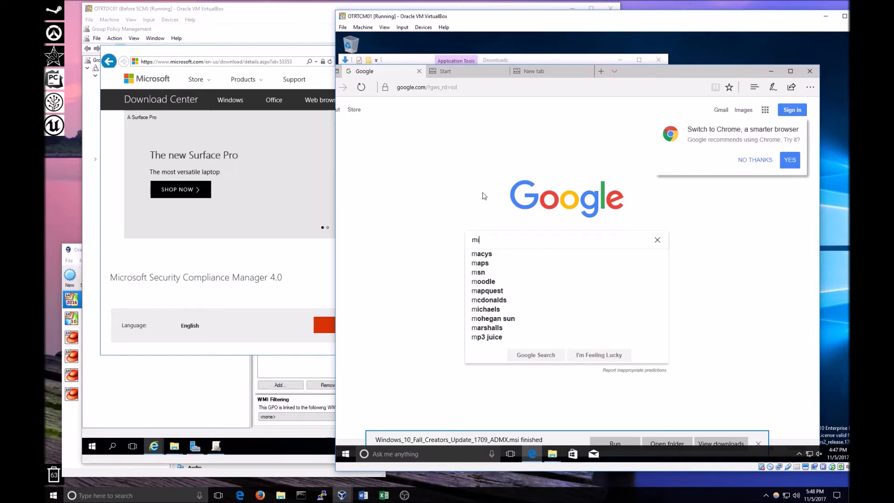
{"action": "type", "text": "crosof"}
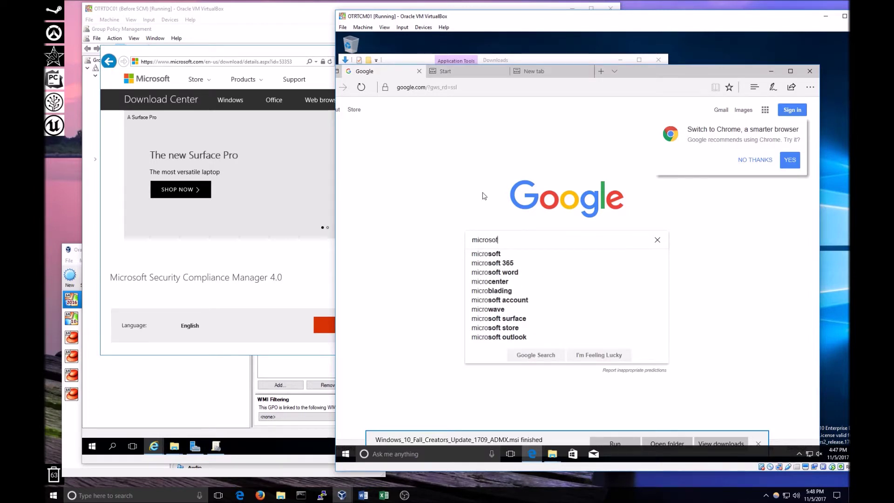
{"action": "type", "text": "t security comp"}
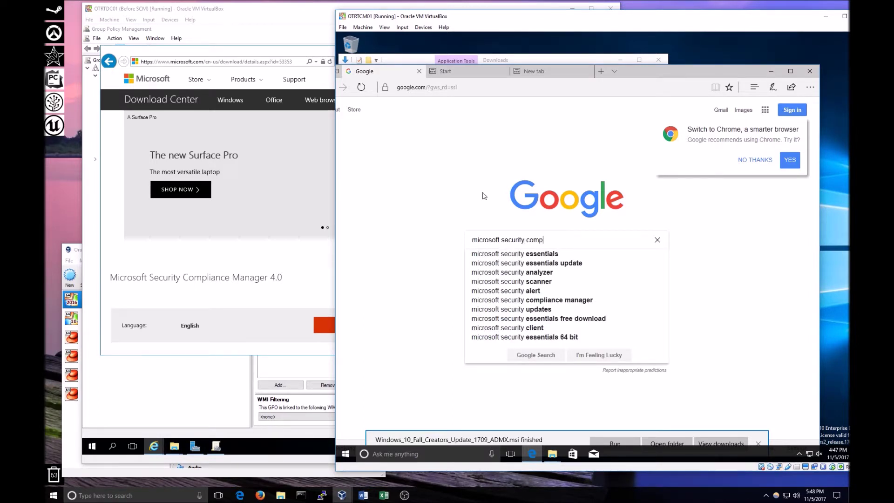
{"action": "type", "text": "liance manager"}
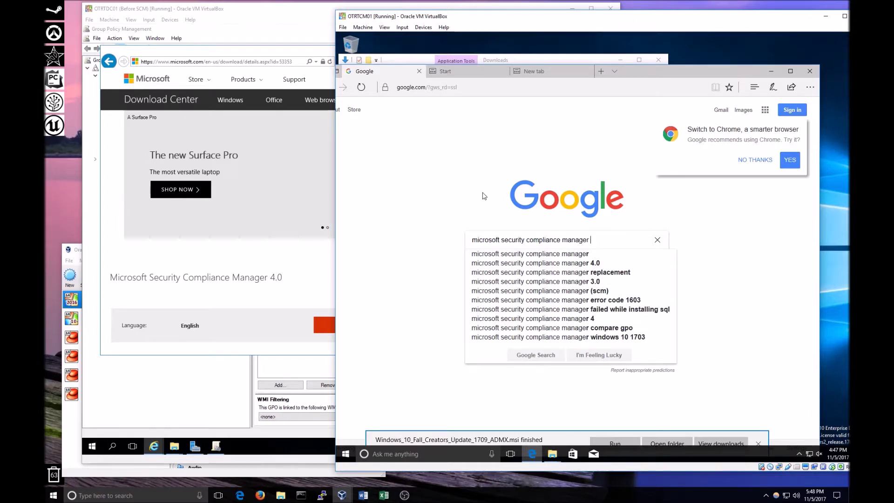
{"action": "left_click", "coordinate": [517, 253]}
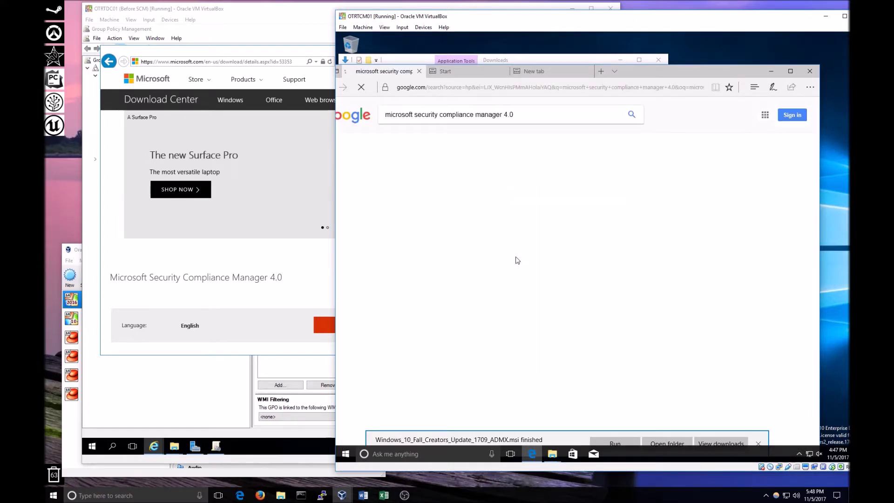
Download Security_Compliance_Manager_Setup.exe from the results page, then minimize Edge.
{"action": "left_click", "coordinate": [498, 175]}
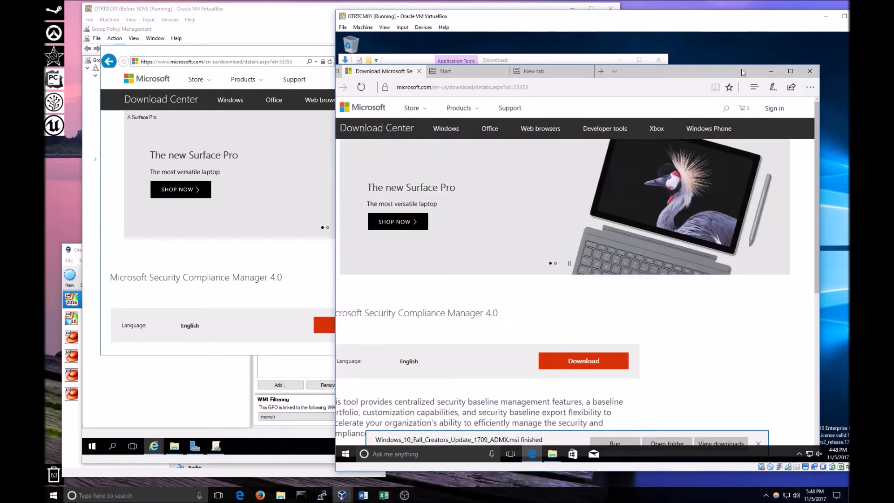
{"action": "left_click_drag", "start_coordinate": [716, 68], "coordinate": [769, 46]}
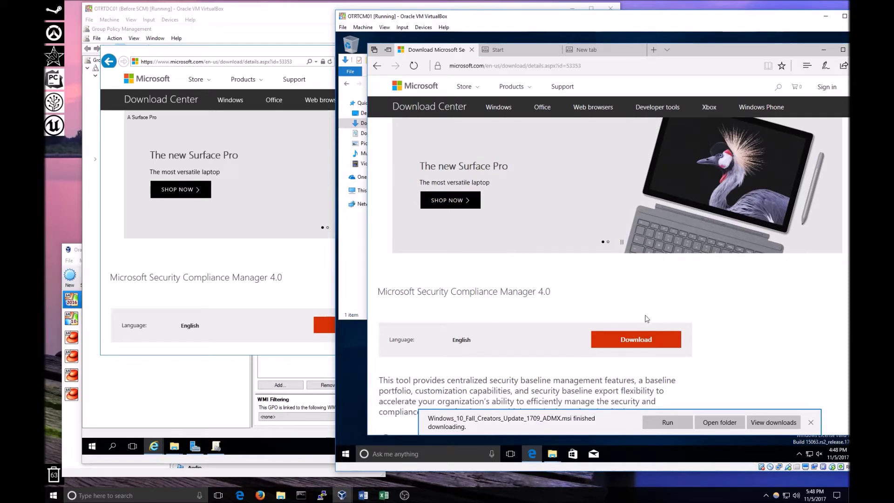
{"action": "left_click", "coordinate": [623, 336]}
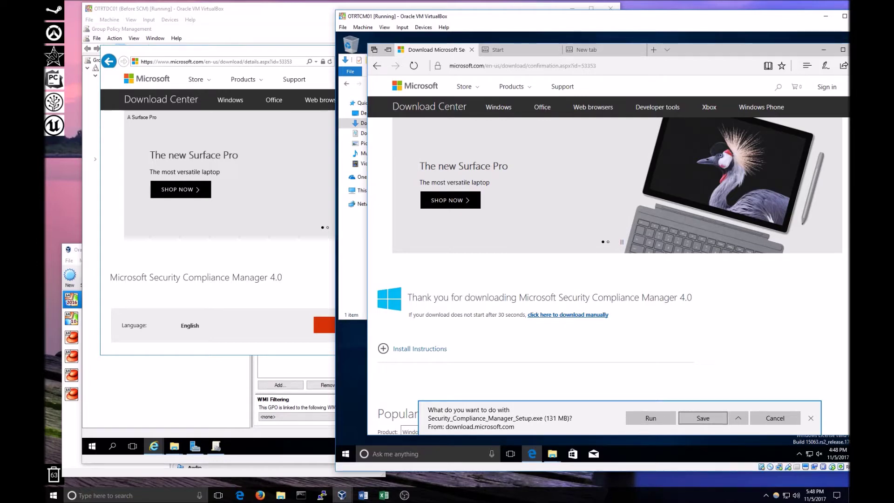
{"action": "left_click_drag", "start_coordinate": [716, 53], "coordinate": [662, 75]}
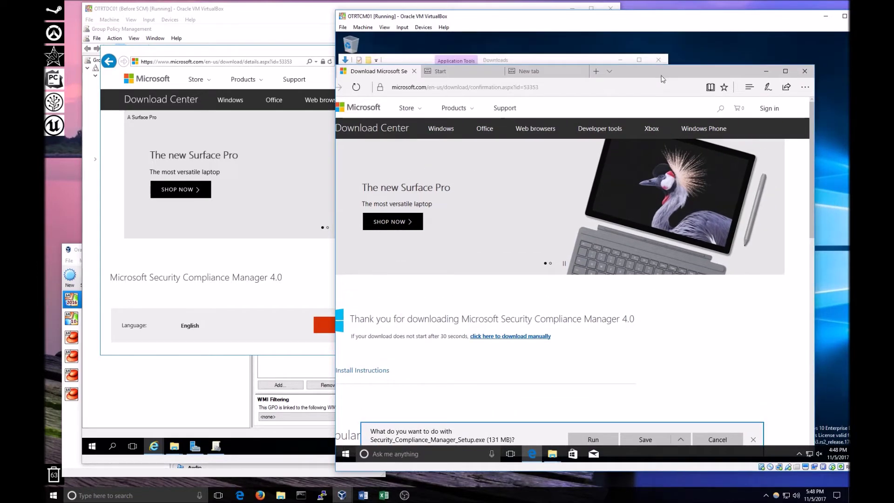
{"action": "left_click", "coordinate": [769, 72]}
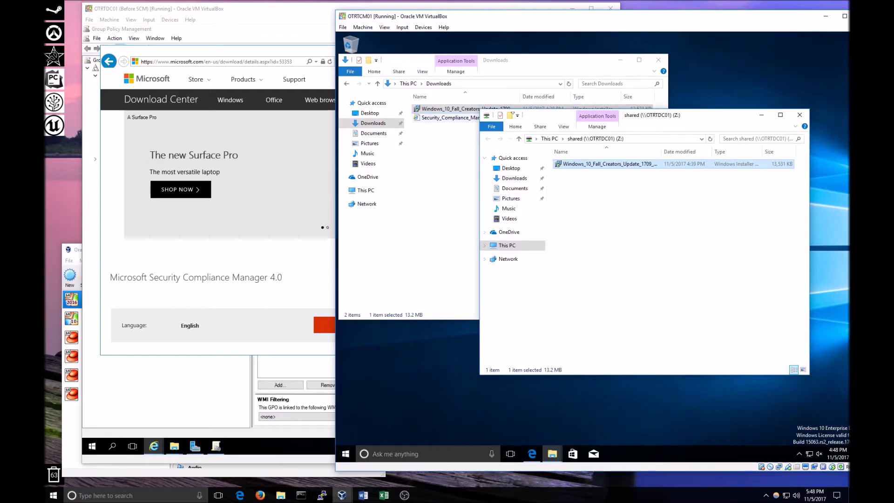
Lower the shared Z: window and close all Internet Explorer tabs on the domain controller.
{"action": "left_click_drag", "start_coordinate": [554, 117], "coordinate": [544, 163]}
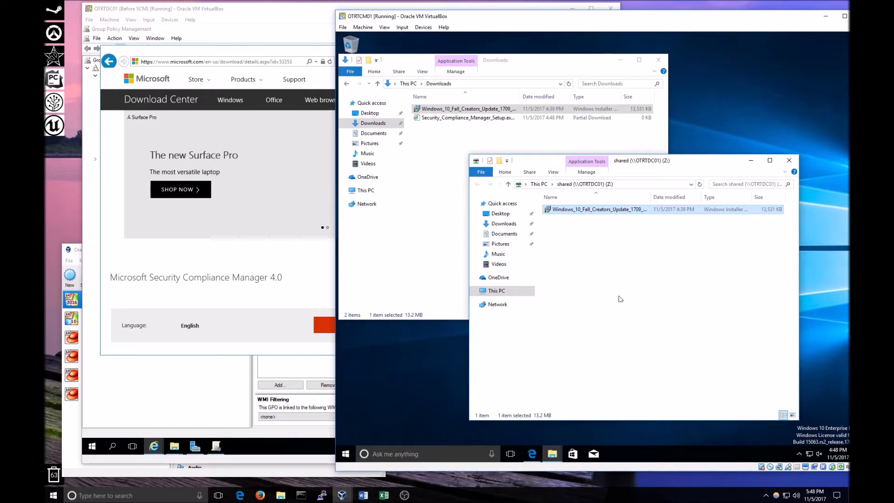
{"action": "left_click", "coordinate": [280, 182]}
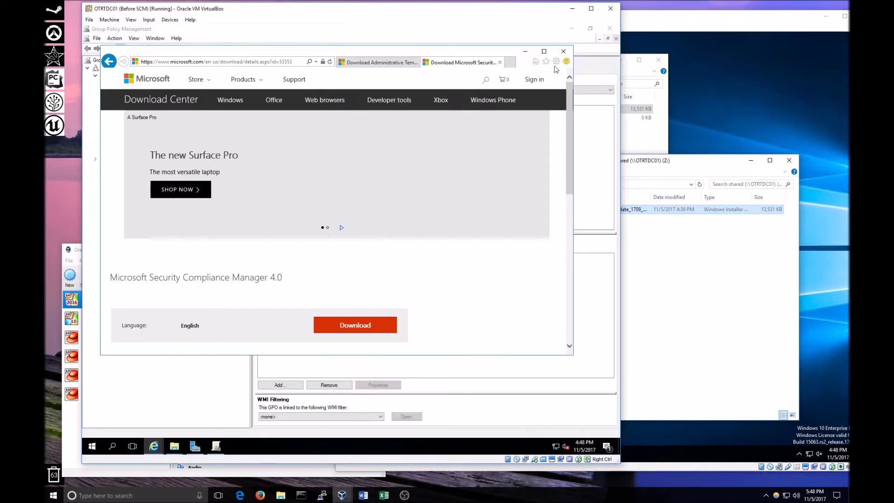
{"action": "left_click", "coordinate": [564, 51]}
{"action": "left_click", "coordinate": [322, 209]}
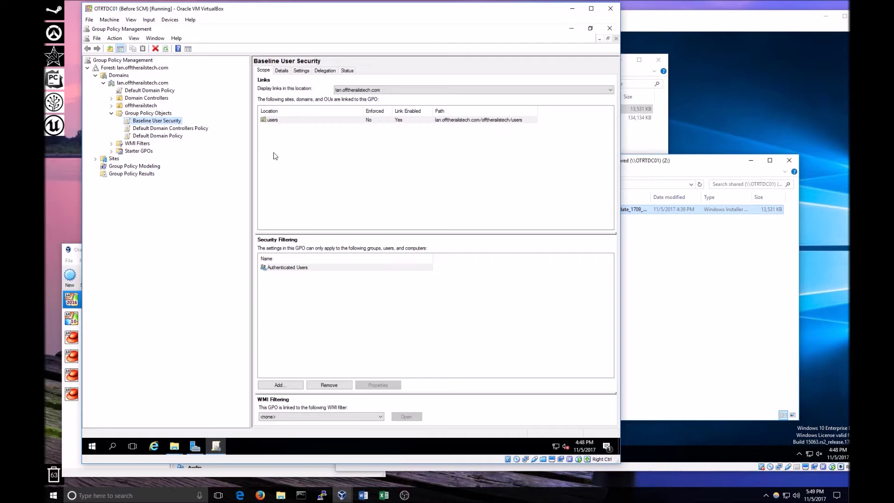
Minimize Group Policy Management and Server Manager, and close the Policies and Fall Creators Update windows.
{"action": "left_click", "coordinate": [565, 29]}
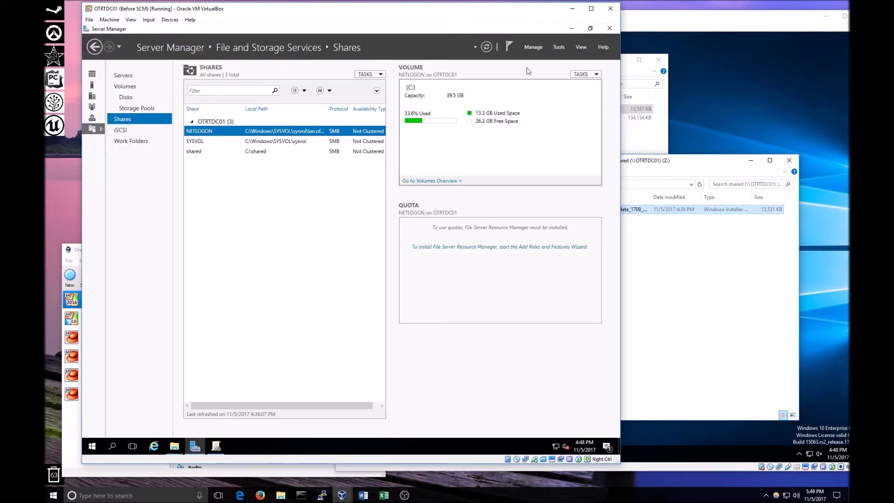
{"action": "left_click", "coordinate": [572, 29]}
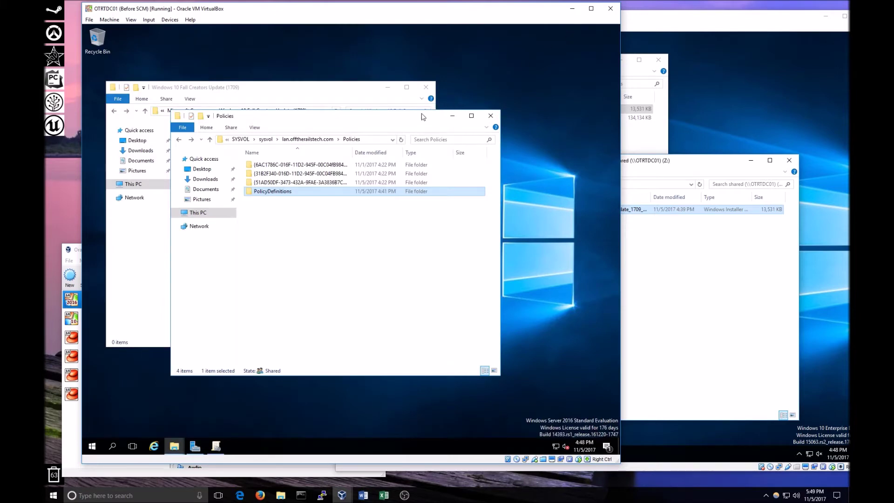
{"action": "left_click_drag", "start_coordinate": [410, 118], "coordinate": [462, 156]}
{"action": "left_click", "coordinate": [535, 154]}
{"action": "left_click", "coordinate": [425, 87]}
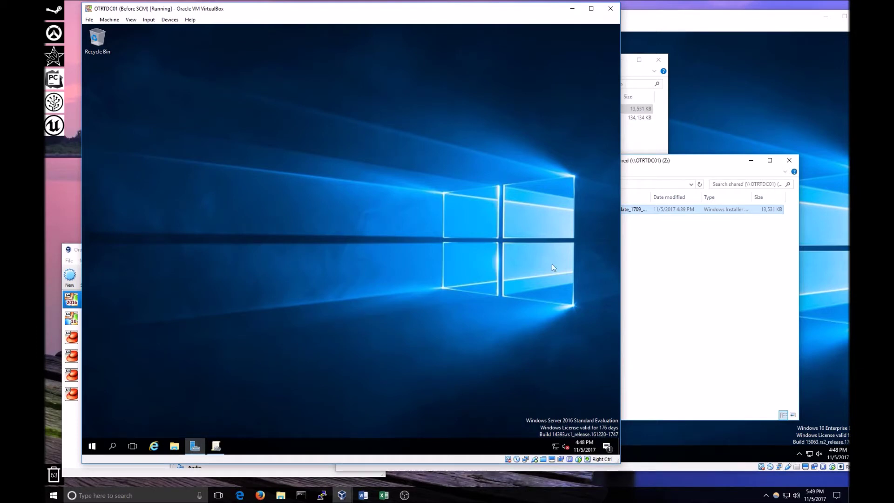
Copy Security_Compliance_Manager_Setup.exe from Downloads to the shared Z: drive.
{"action": "left_click", "coordinate": [722, 291]}
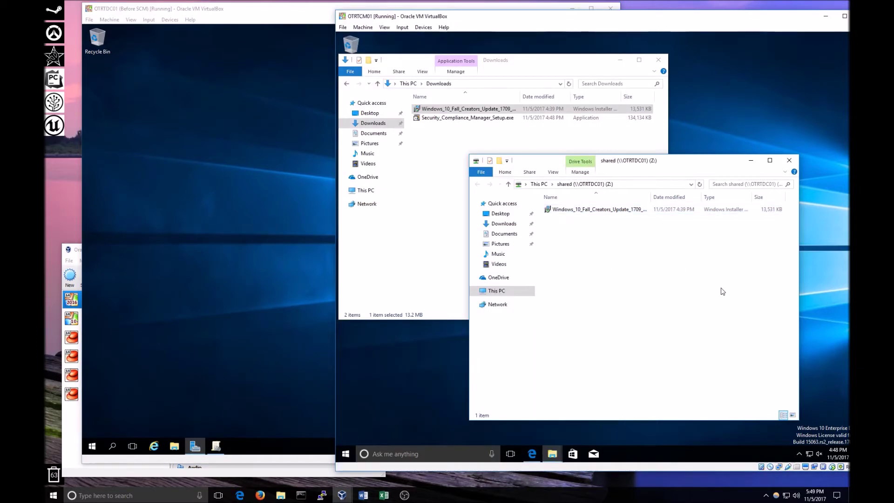
{"action": "left_click_drag", "start_coordinate": [563, 250], "coordinate": [627, 275]}
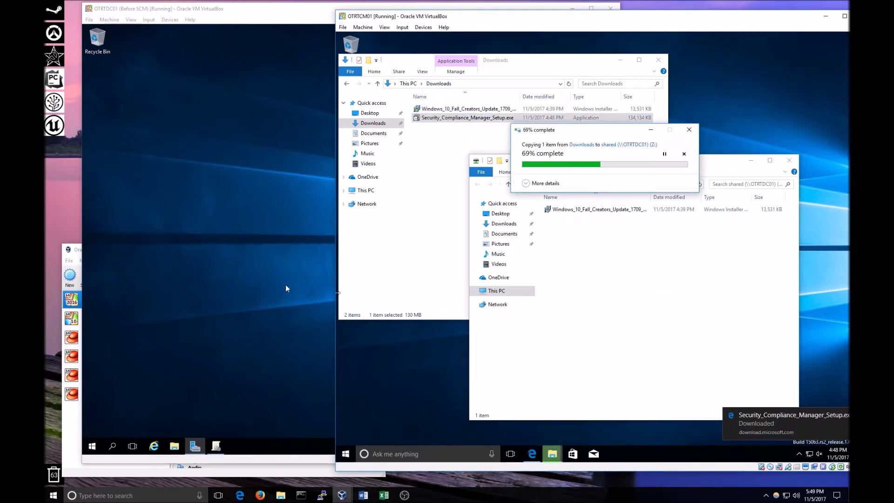
{"action": "left_click", "coordinate": [257, 258]}
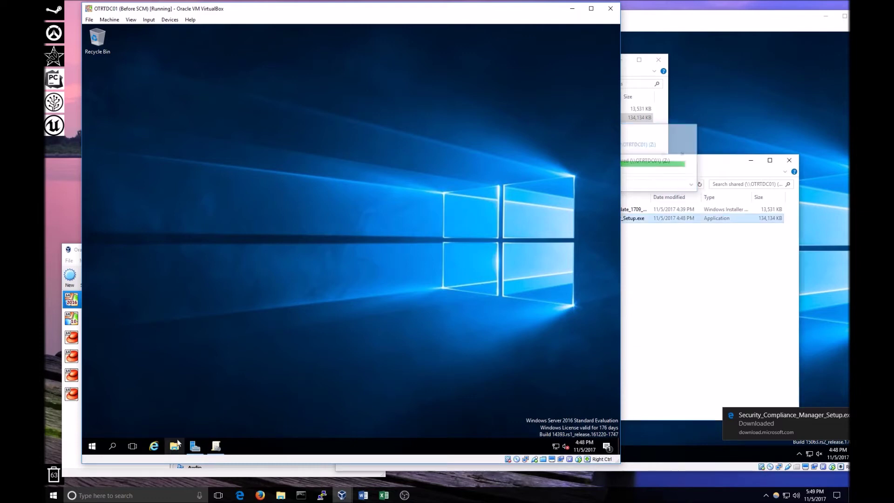
Browse File Explorer to the C:\shared folder on the domain controller.
{"action": "key", "text": "super+e"}
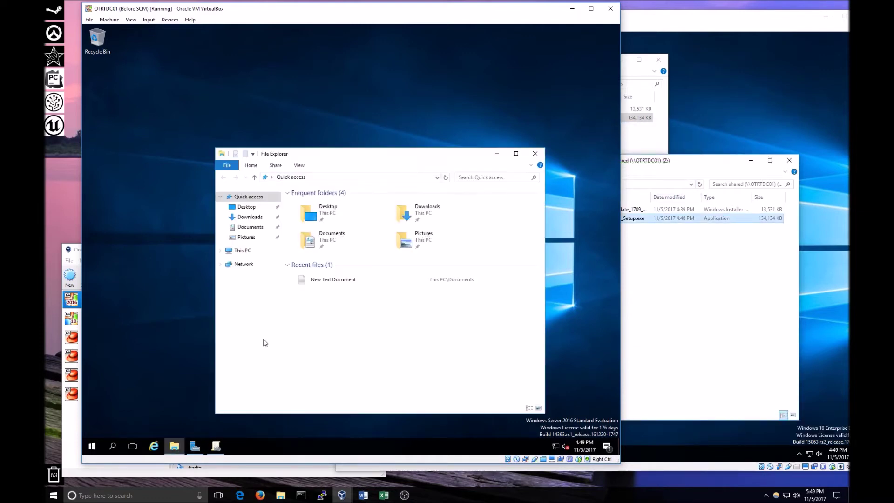
{"action": "left_click", "coordinate": [244, 252]}
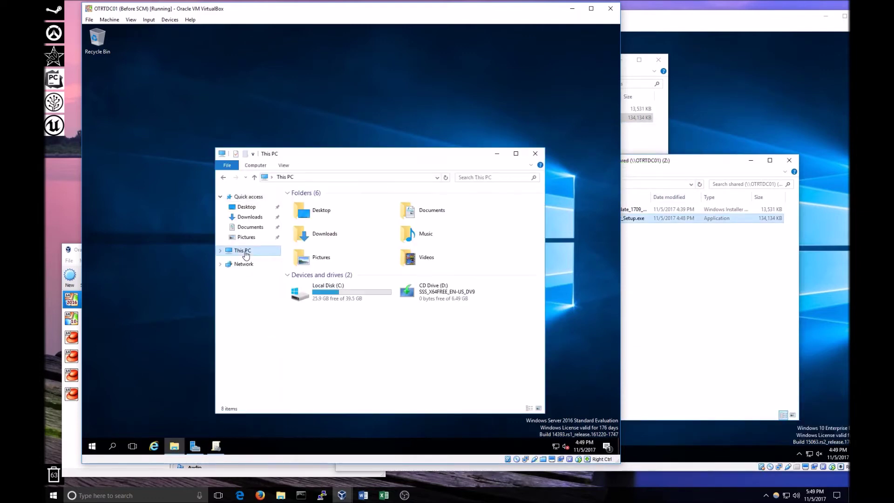
{"action": "double_click", "coordinate": [324, 289]}
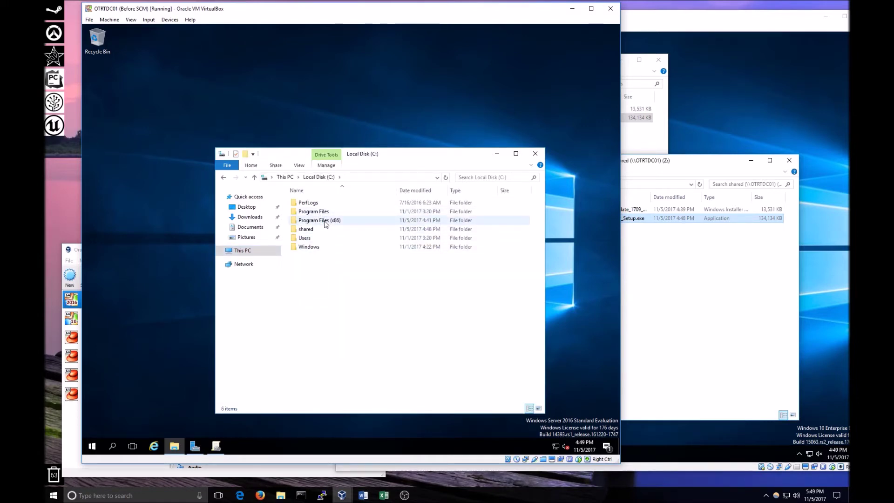
{"action": "double_click", "coordinate": [325, 229]}
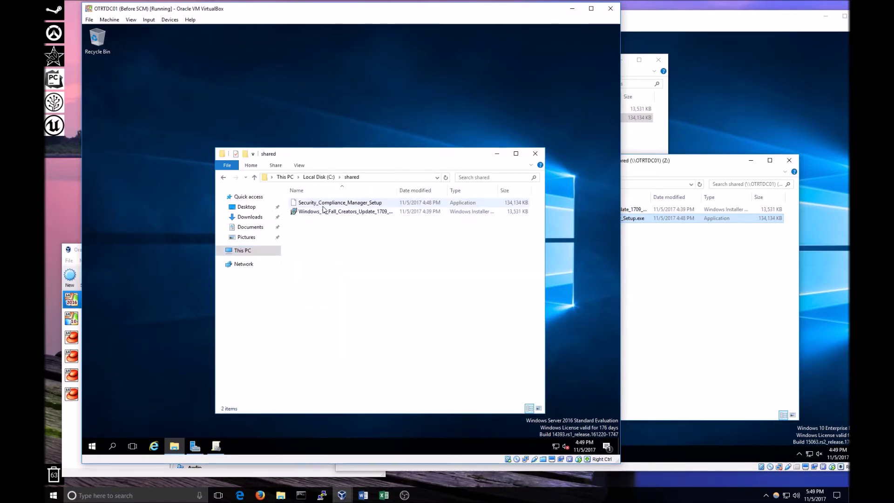
Launch Security_Compliance_Manager_Setup from the shared folder on the domain controller VM.
{"action": "left_click", "coordinate": [680, 268]}
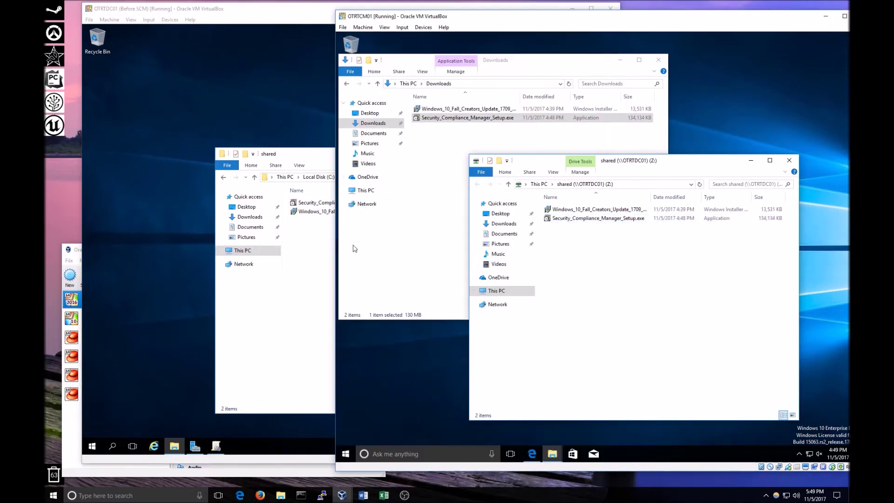
{"action": "left_click", "coordinate": [307, 249]}
{"action": "double_click", "coordinate": [311, 204]}
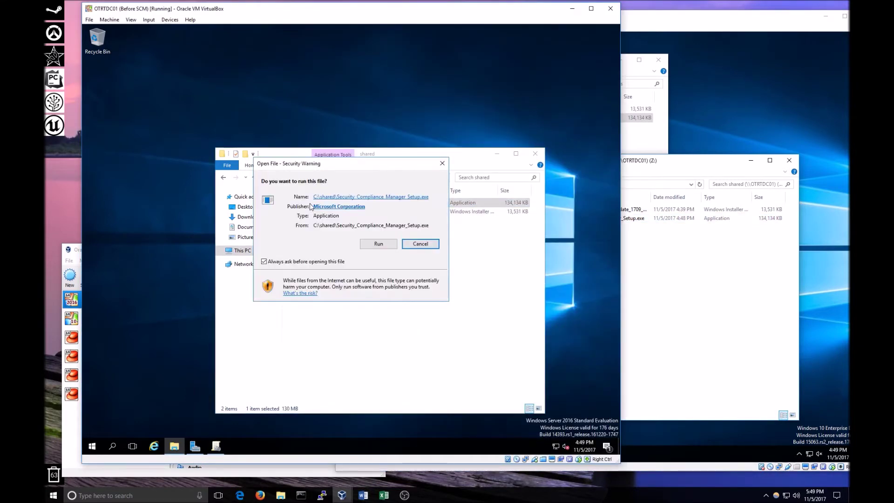
Allow the setup to run and install Visual C++ 2010 x86 after accepting its license terms.
{"action": "left_click", "coordinate": [376, 244]}
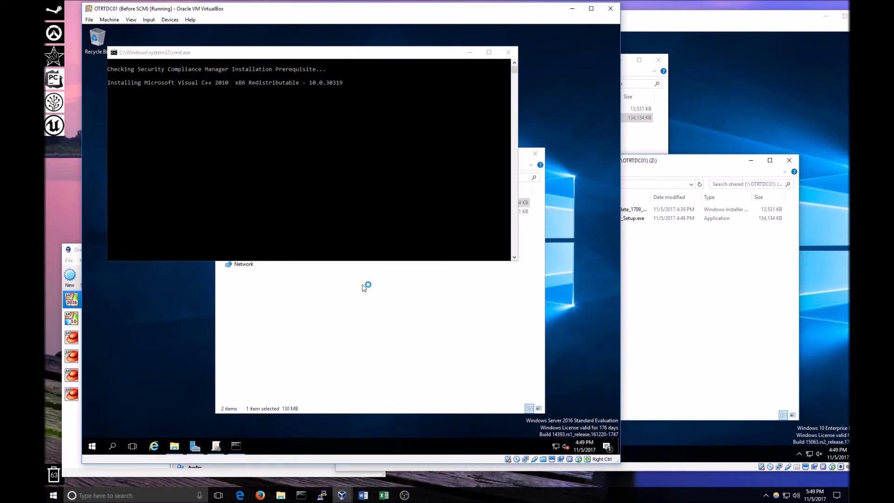
{"action": "left_click", "coordinate": [301, 219]}
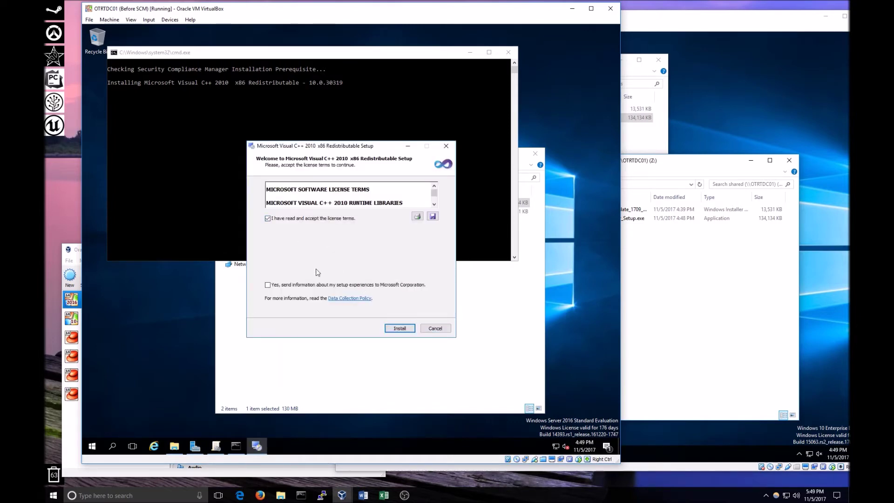
{"action": "left_click", "coordinate": [397, 329]}
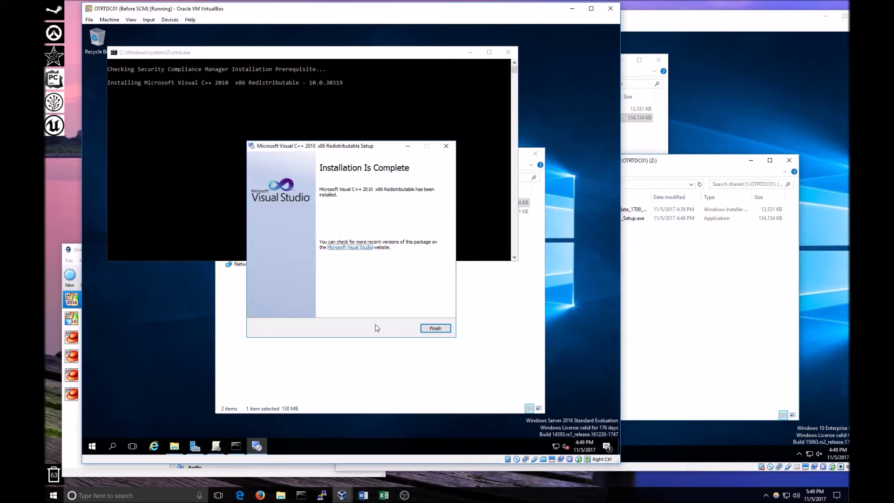
{"action": "left_click", "coordinate": [436, 328]}
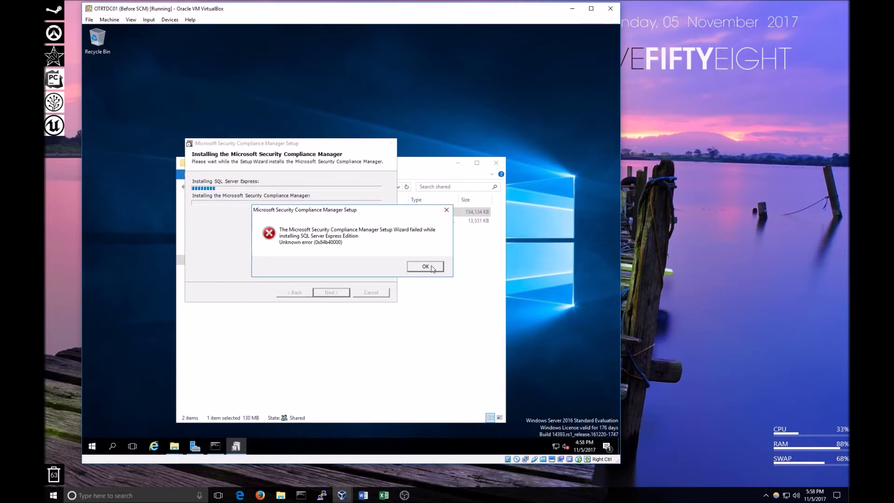
Dismiss the SQL Server Express install error, then close the failed SCM wizard and shared folder.
{"action": "left_click_drag", "start_coordinate": [356, 213], "coordinate": [278, 238]}
{"action": "left_click", "coordinate": [350, 294]}
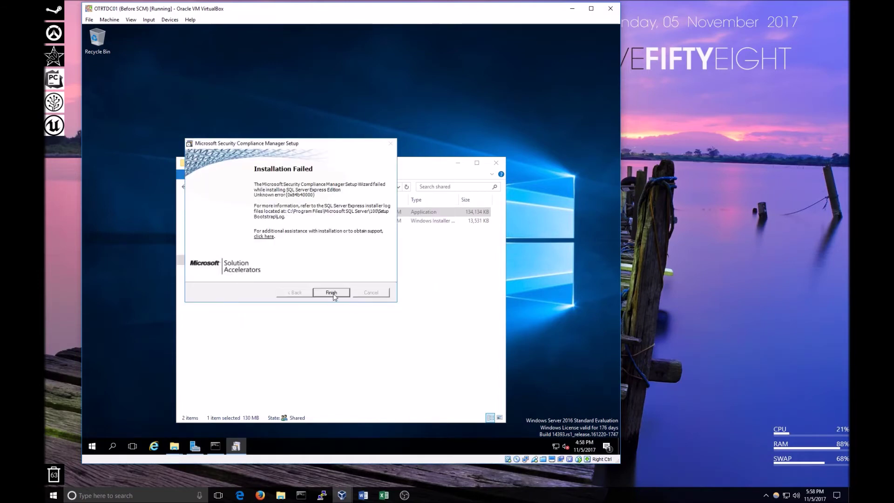
{"action": "left_click", "coordinate": [333, 293]}
{"action": "left_click", "coordinate": [495, 164]}
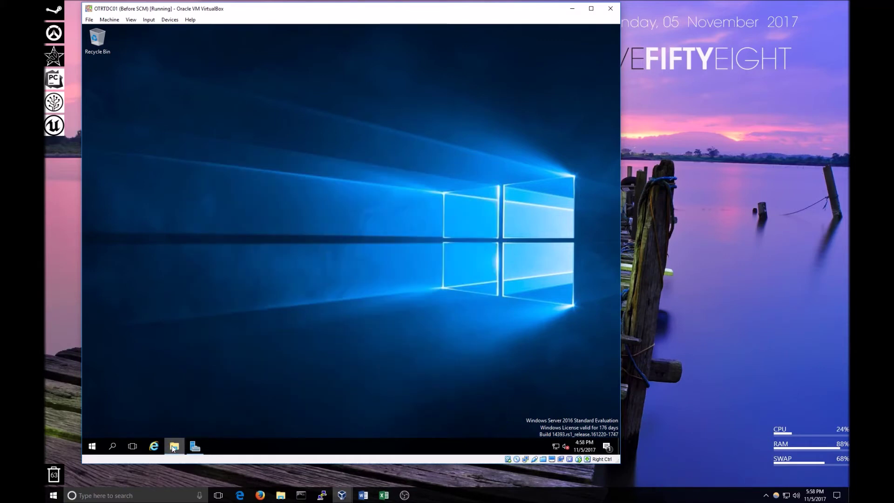
Launch Group Policy Management from Server Manager's Tools menu and maximize its window.
{"action": "left_click", "coordinate": [196, 448]}
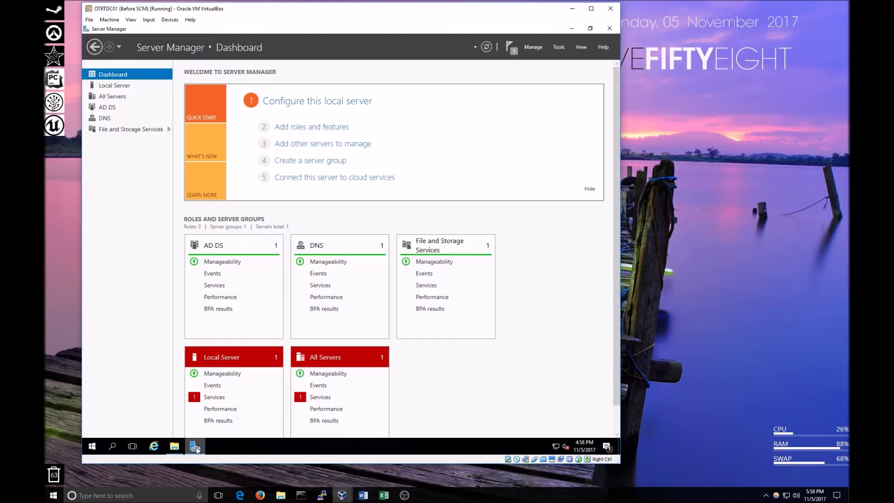
{"action": "left_click", "coordinate": [561, 47]}
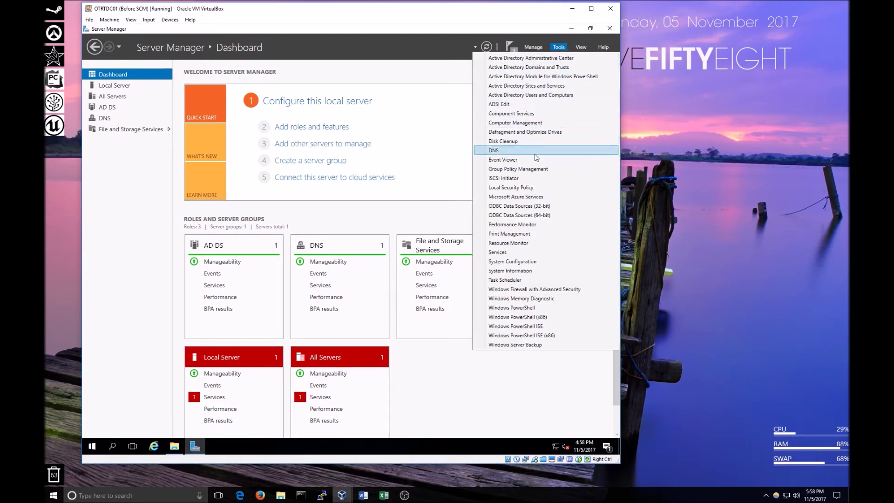
{"action": "left_click", "coordinate": [537, 169]}
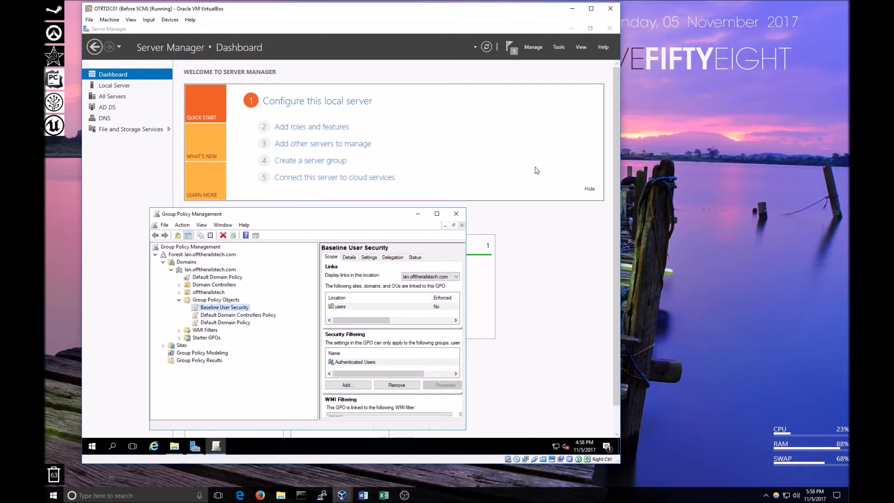
{"action": "left_click", "coordinate": [436, 213]}
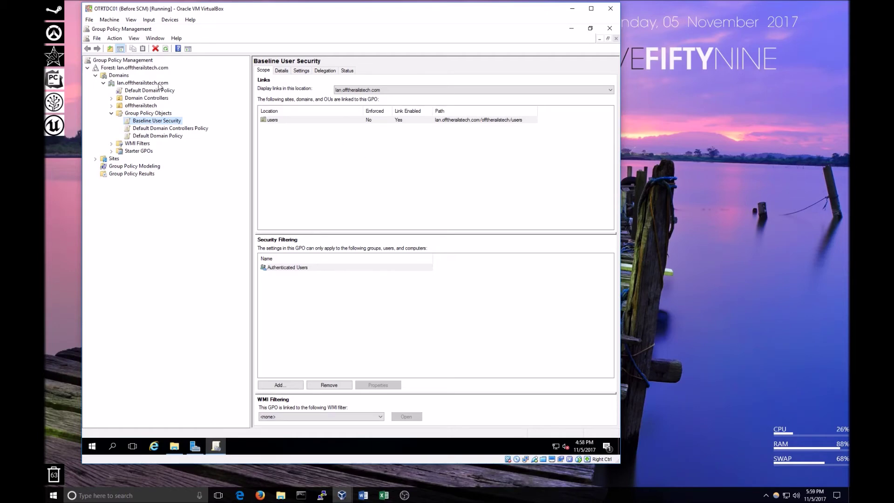
Expand the offtherailstech and users OUs and show the users OU's linked GPOs, including Baseline User Security.
{"action": "left_click", "coordinate": [115, 83]}
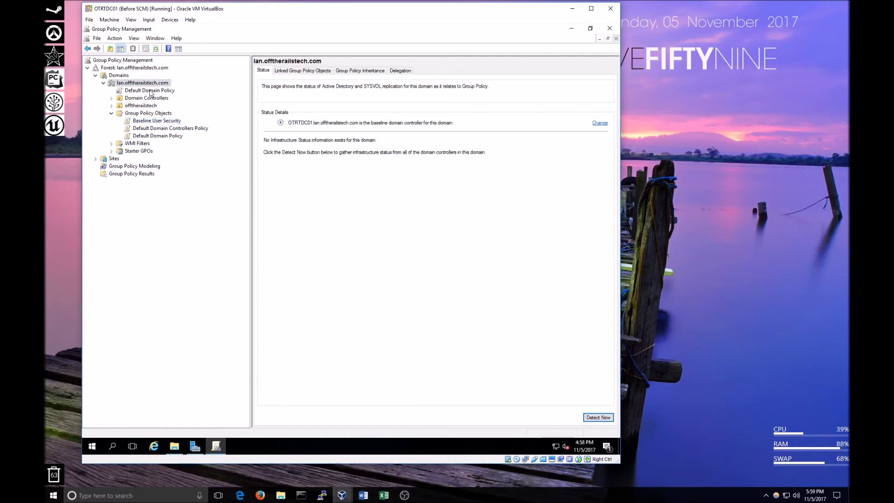
{"action": "left_click", "coordinate": [150, 91]}
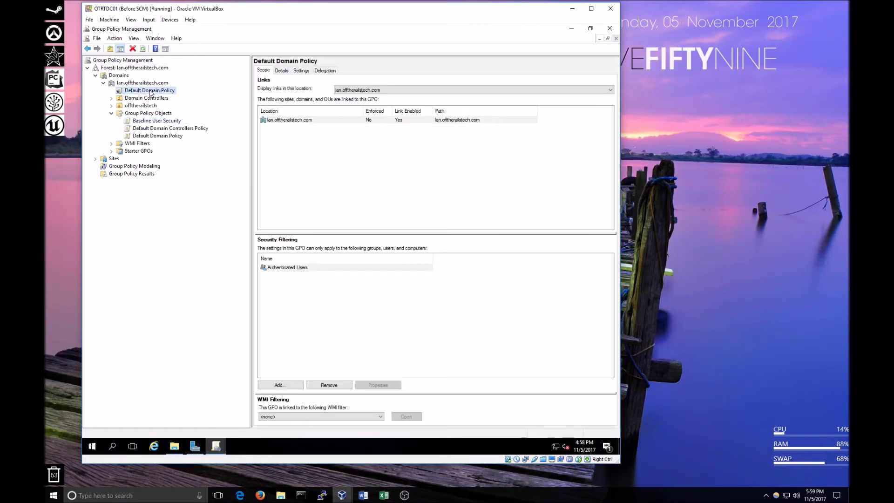
{"action": "left_click", "coordinate": [111, 106]}
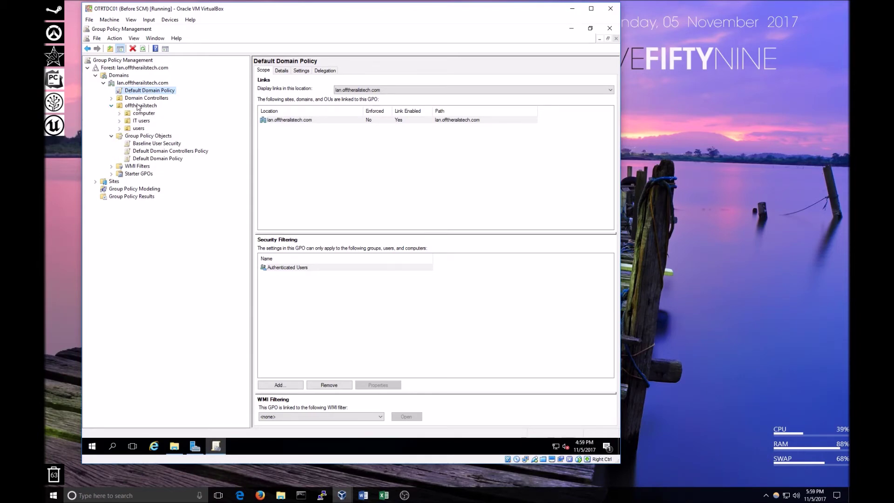
{"action": "left_click", "coordinate": [139, 106]}
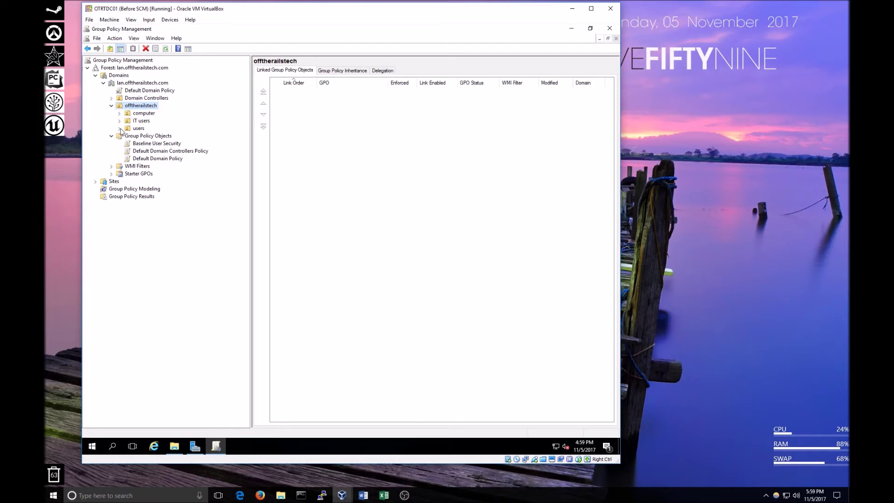
{"action": "double_click", "coordinate": [136, 128]}
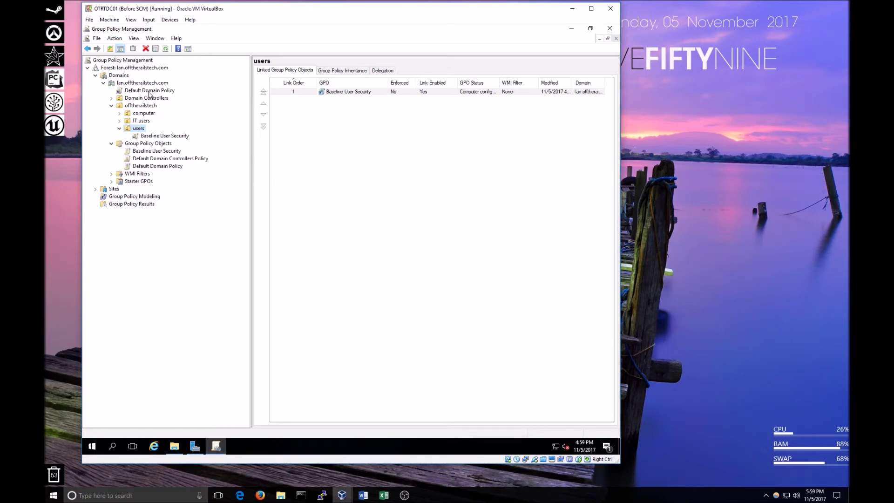
{"action": "left_click", "coordinate": [139, 91]}
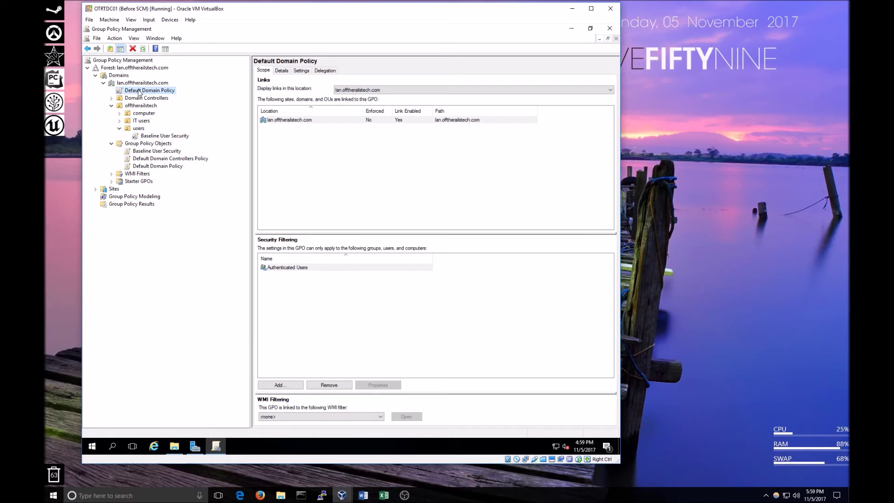
{"action": "left_click", "coordinate": [165, 136]}
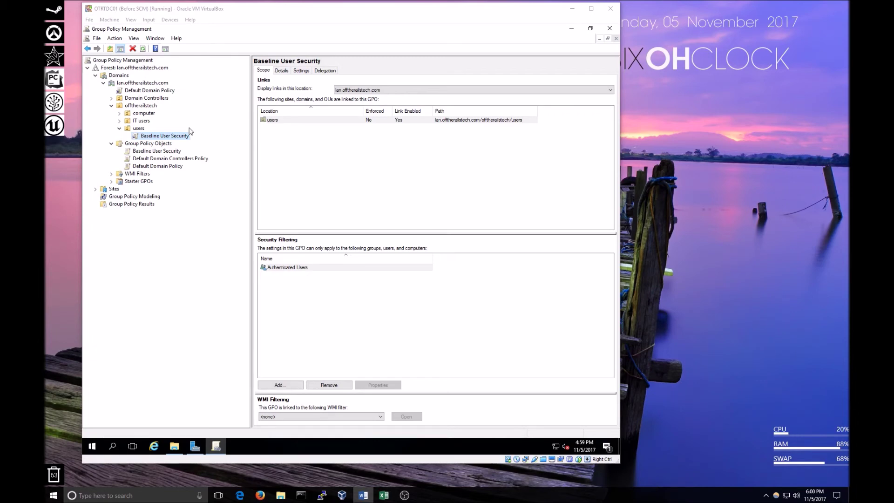
{"action": "left_click", "coordinate": [136, 128]}
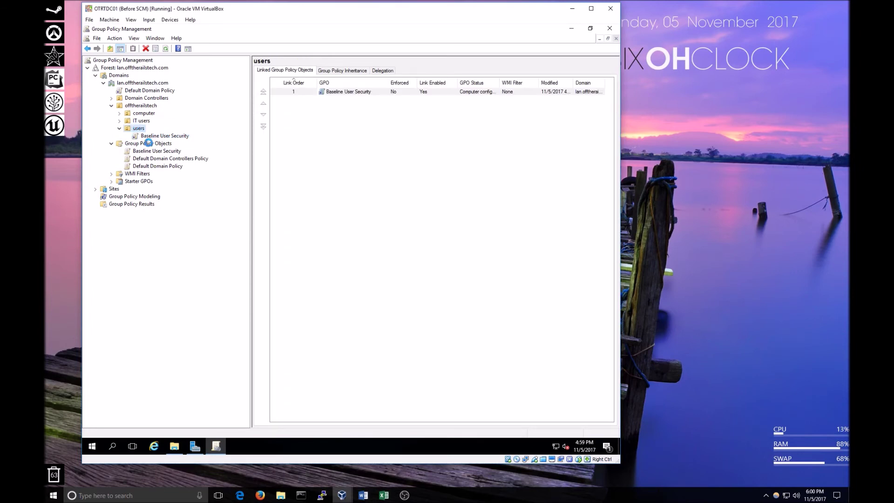
Review the context options for the users OU, the Baseline User Security GPO and its link.
{"action": "right_click", "coordinate": [136, 127]}
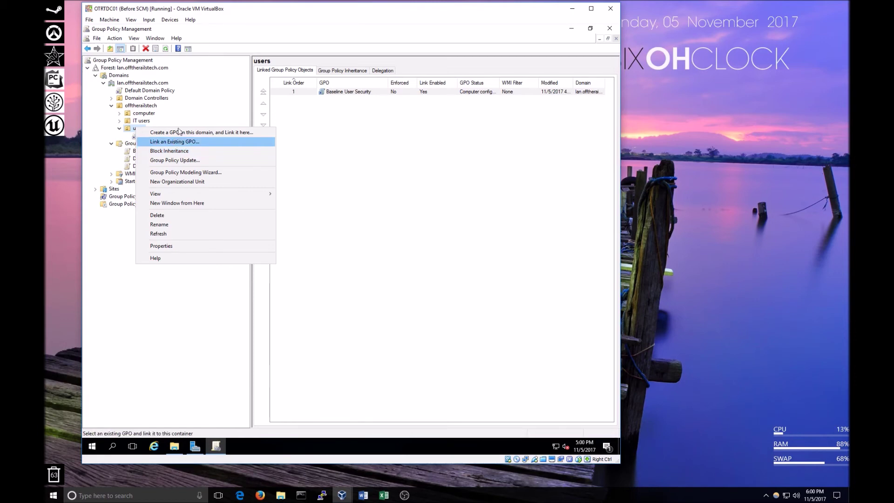
{"action": "left_click", "coordinate": [200, 104]}
{"action": "left_click", "coordinate": [146, 151]}
{"action": "right_click", "coordinate": [146, 152]}
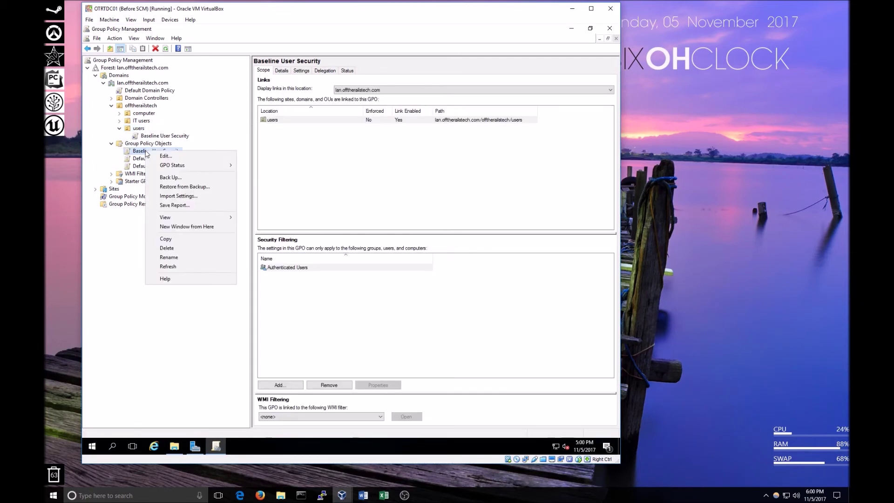
{"action": "left_click", "coordinate": [134, 153]}
{"action": "right_click", "coordinate": [164, 136]}
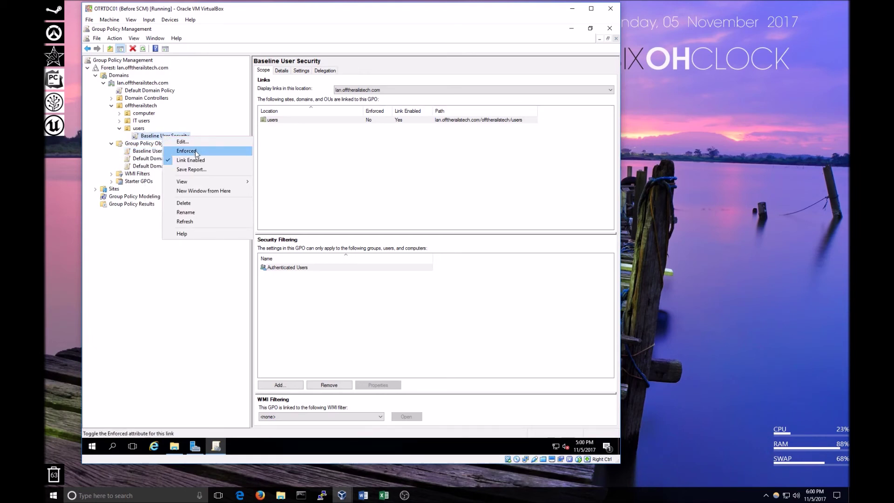
{"action": "left_click", "coordinate": [141, 160]}
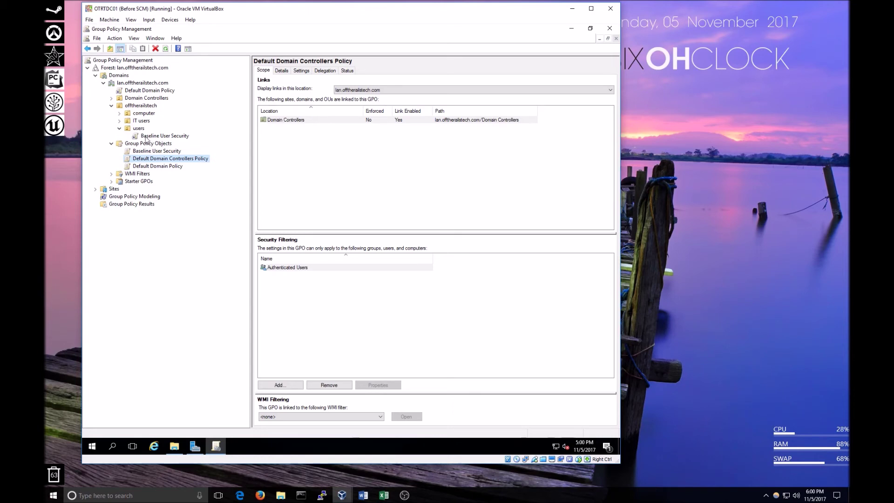
Leave Enforced and Block Inheritance unchanged and display the Baseline User Security link's scope under users.
{"action": "left_click", "coordinate": [156, 137]}
{"action": "right_click", "coordinate": [159, 139]}
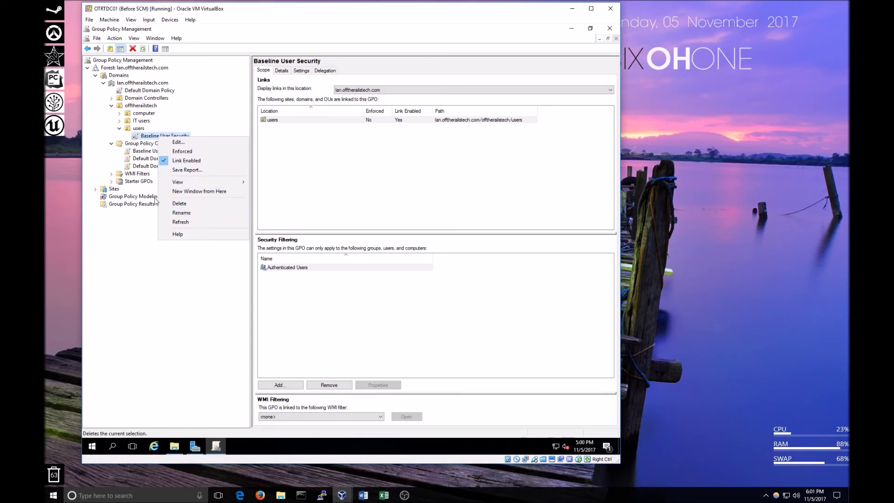
{"action": "left_click", "coordinate": [147, 166]}
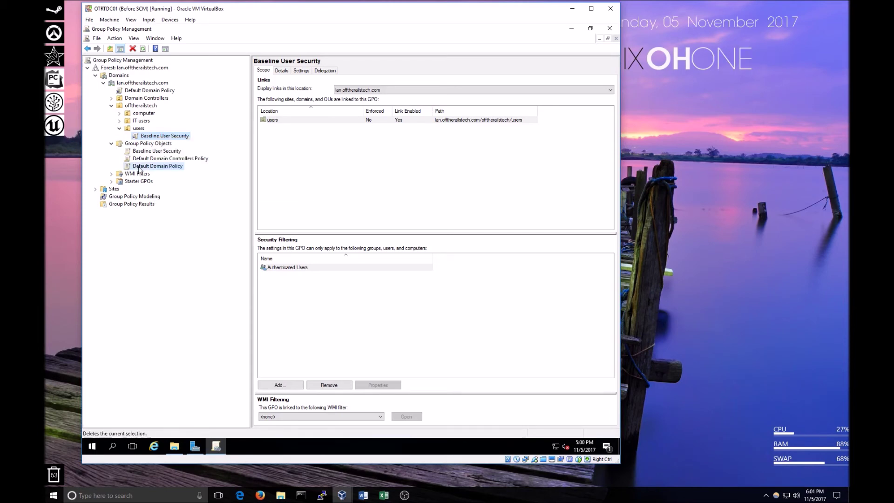
{"action": "left_click", "coordinate": [135, 129]}
{"action": "right_click", "coordinate": [135, 129]}
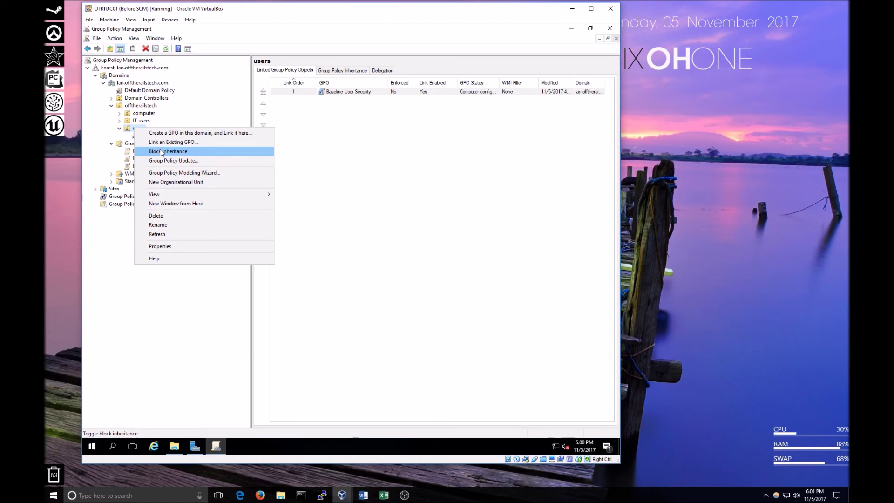
{"action": "left_click", "coordinate": [130, 163]}
{"action": "left_click", "coordinate": [130, 164]}
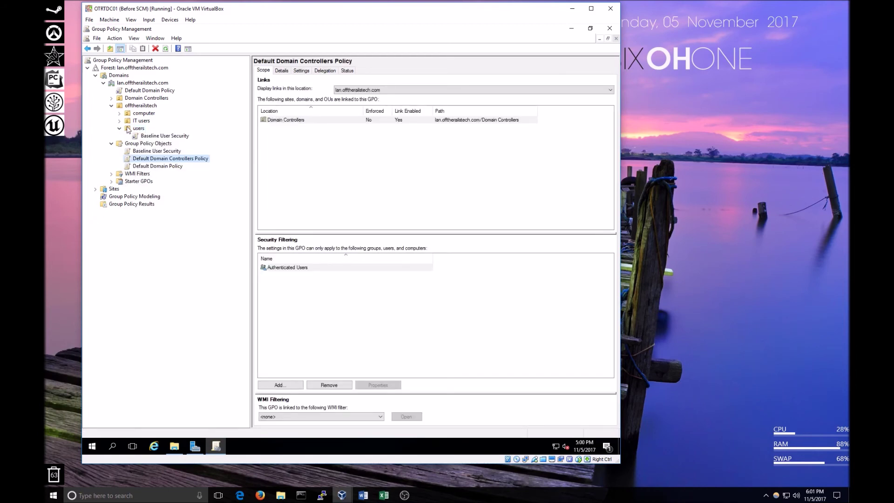
{"action": "left_click", "coordinate": [143, 128]}
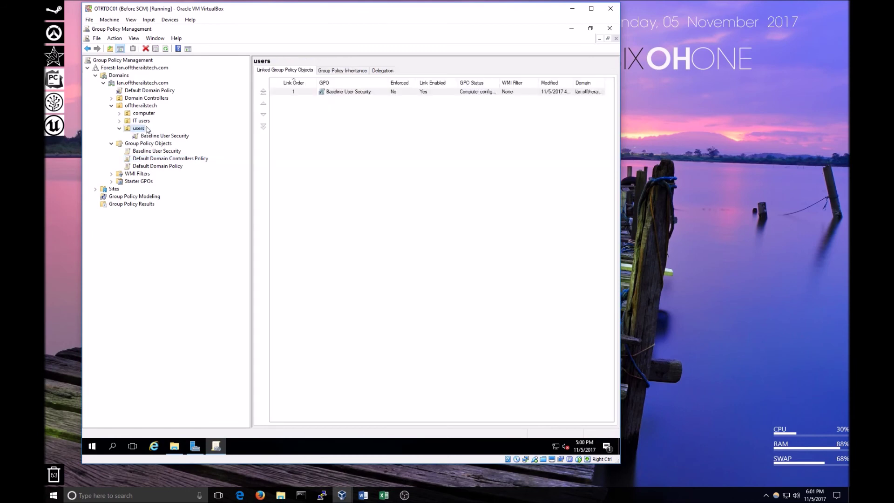
{"action": "left_click", "coordinate": [152, 137]}
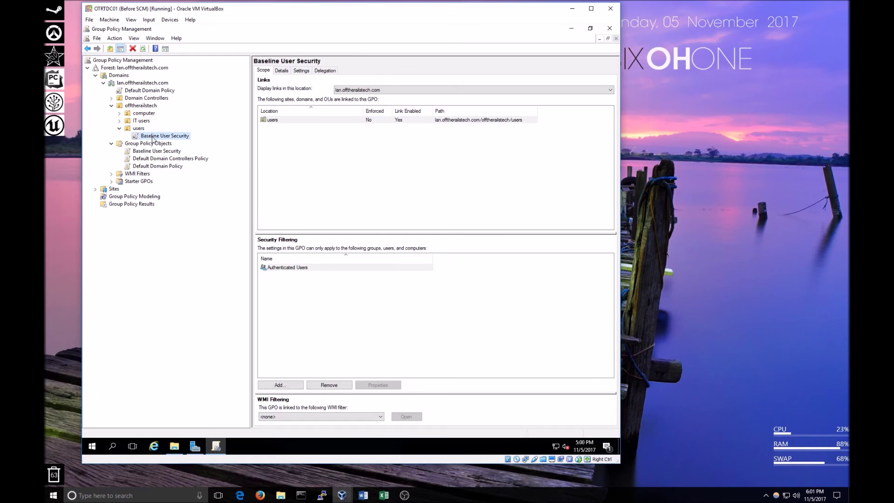
{"action": "right_click", "coordinate": [152, 139]}
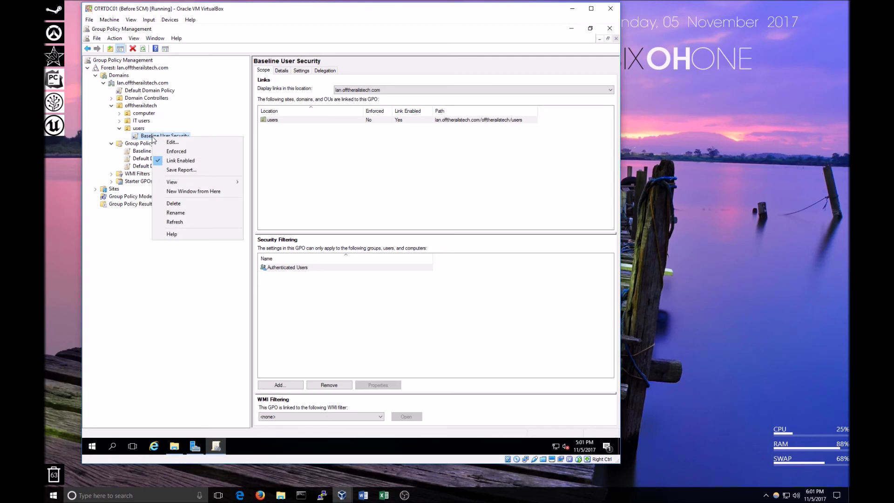
{"action": "left_click", "coordinate": [176, 151]}
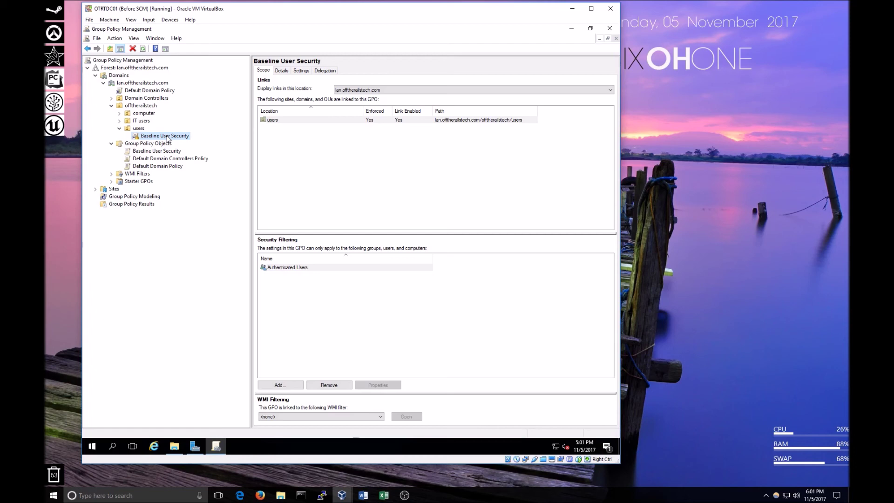
{"action": "right_click", "coordinate": [148, 137]}
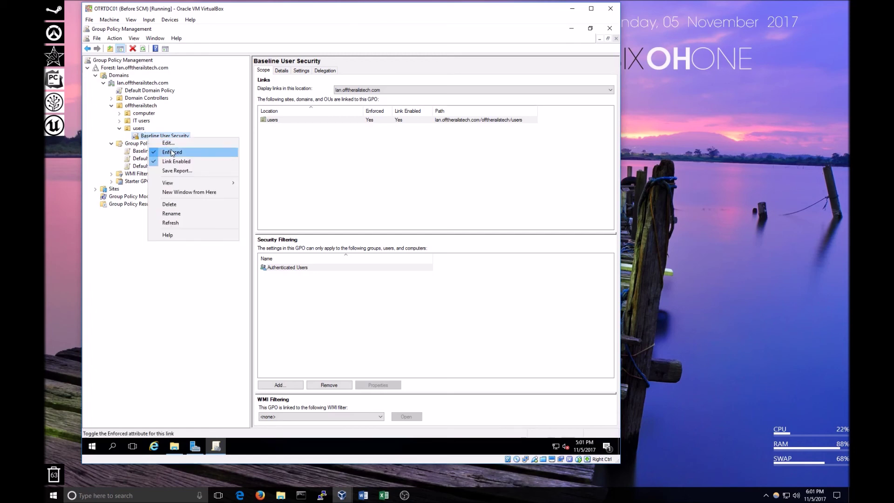
{"action": "left_click", "coordinate": [172, 154]}
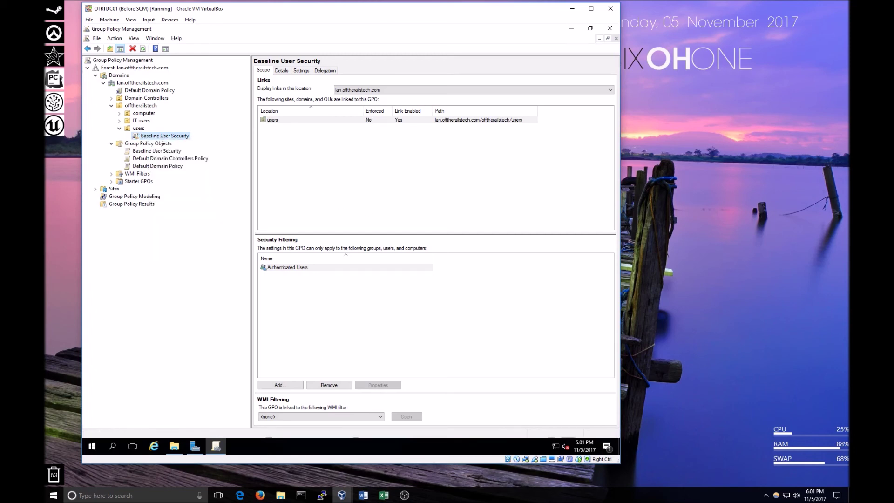
{"action": "left_click", "coordinate": [260, 495]}
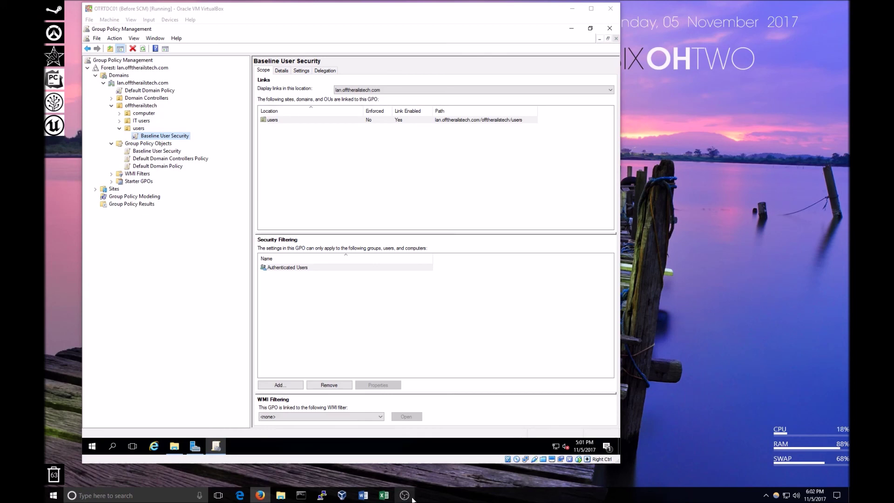
Minimize Group Policy Management to reveal the Server Manager Dashboard, briefly checking the Tools menu.
{"action": "mouse_move", "coordinate": [413, 499]}
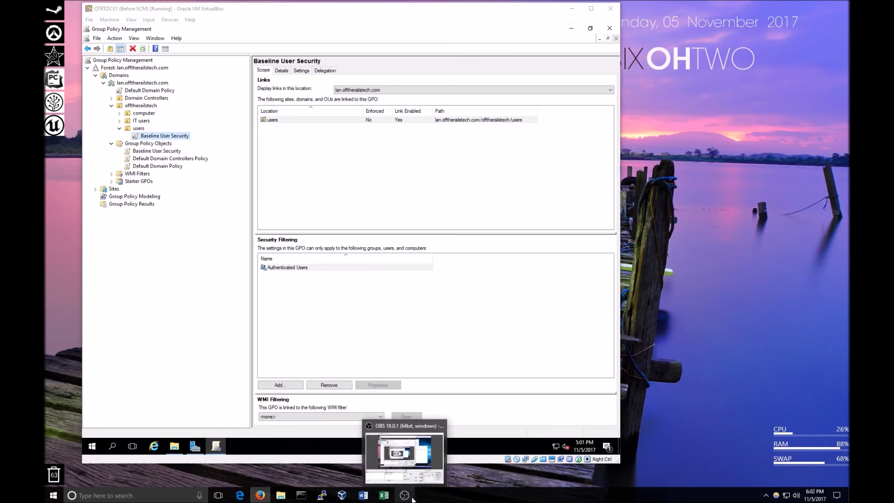
{"action": "left_click", "coordinate": [456, 325]}
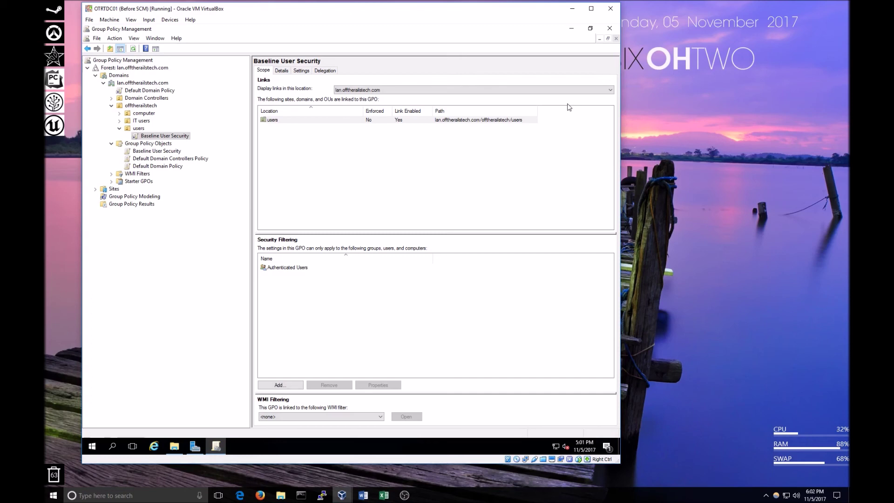
{"action": "left_click", "coordinate": [571, 28]}
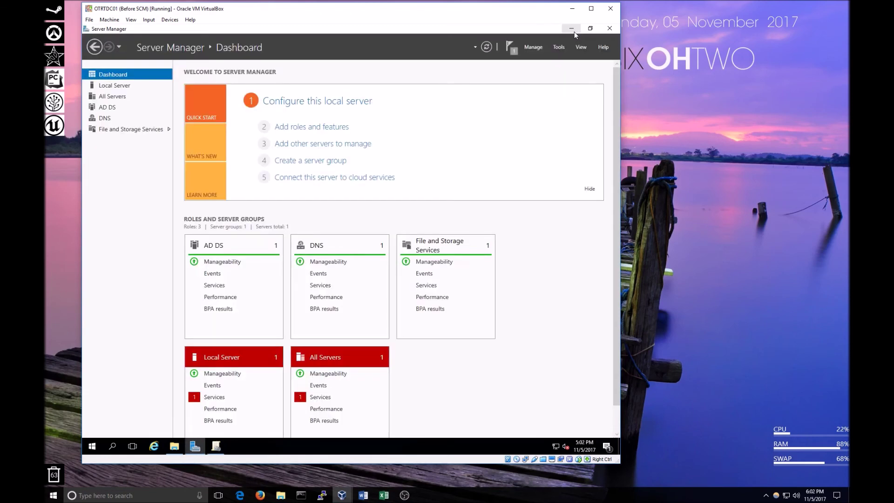
{"action": "left_click", "coordinate": [559, 47]}
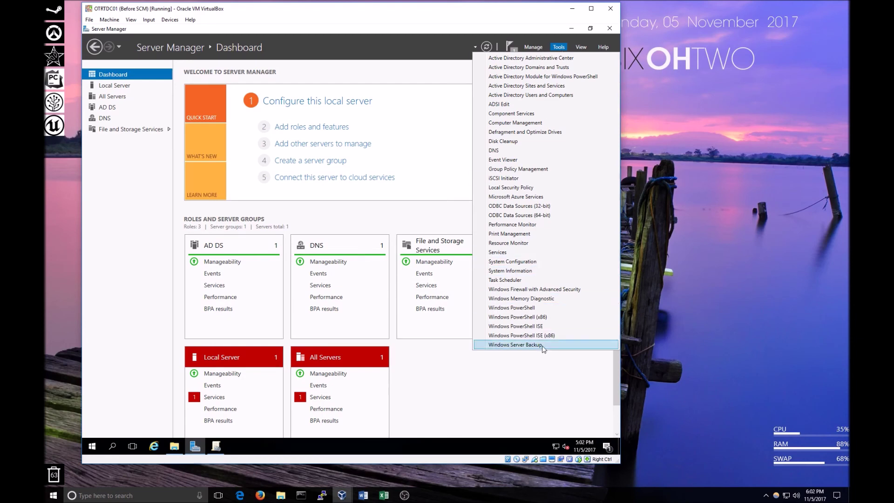
{"action": "left_click", "coordinate": [537, 376]}
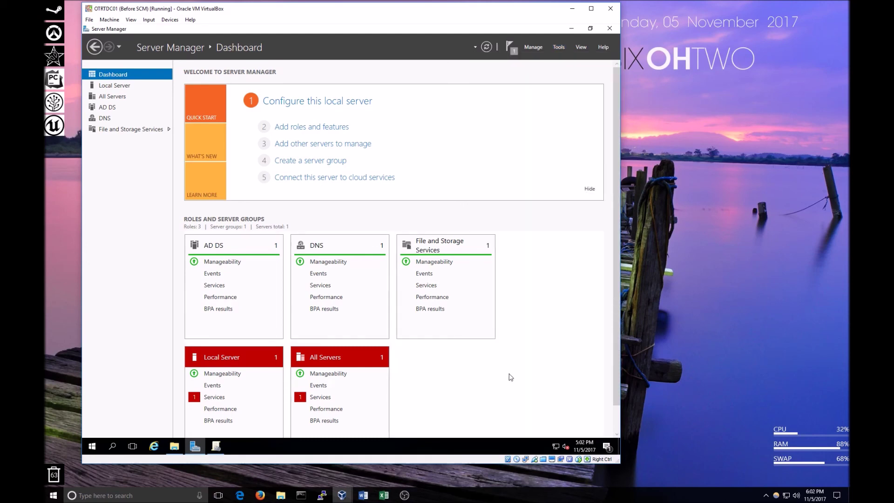